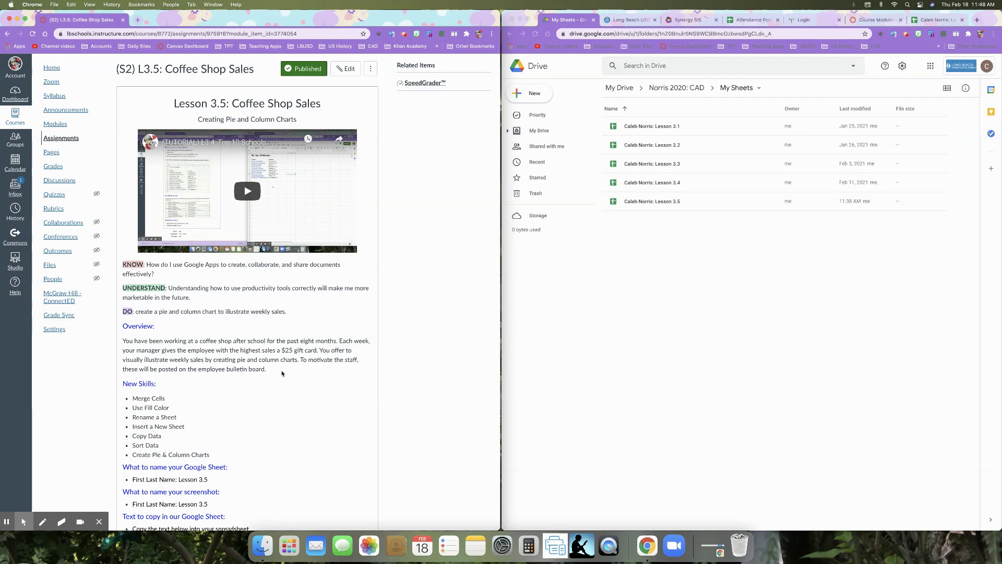
Find the Lesson 3.5 spreadsheet in Drive's My Sheets folder and open it in Google Sheets
{"action": "scroll", "coordinate": [182, 397], "scroll_direction": "down", "scroll_amount": 3}
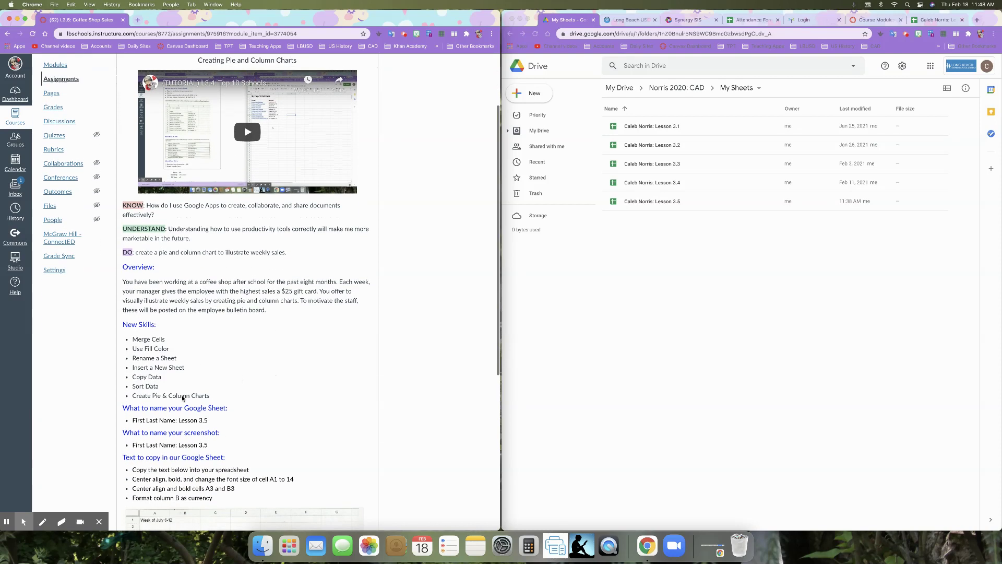
{"action": "scroll", "coordinate": [182, 398], "scroll_direction": "down", "scroll_amount": 3}
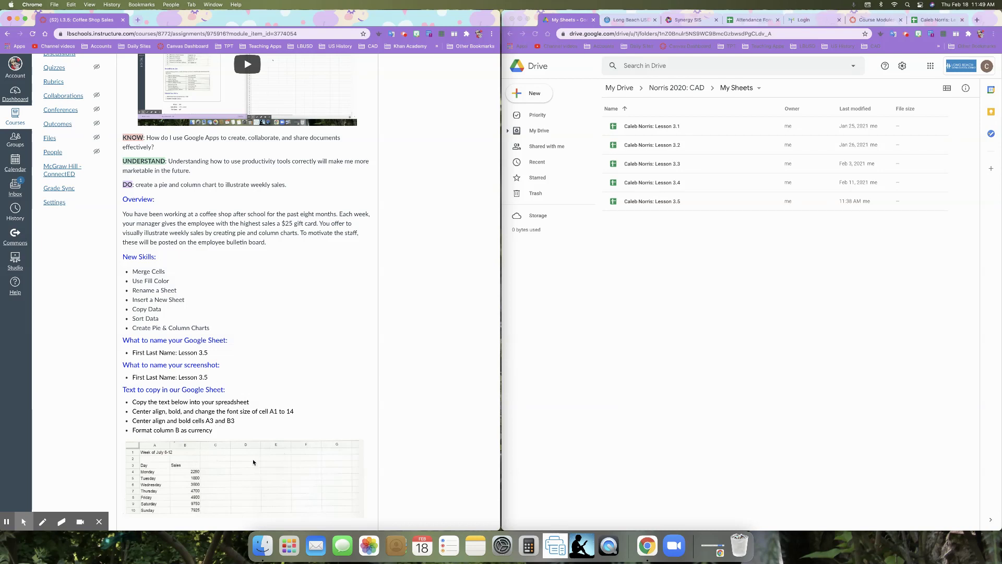
{"action": "scroll", "coordinate": [254, 461], "scroll_direction": "down", "scroll_amount": 1}
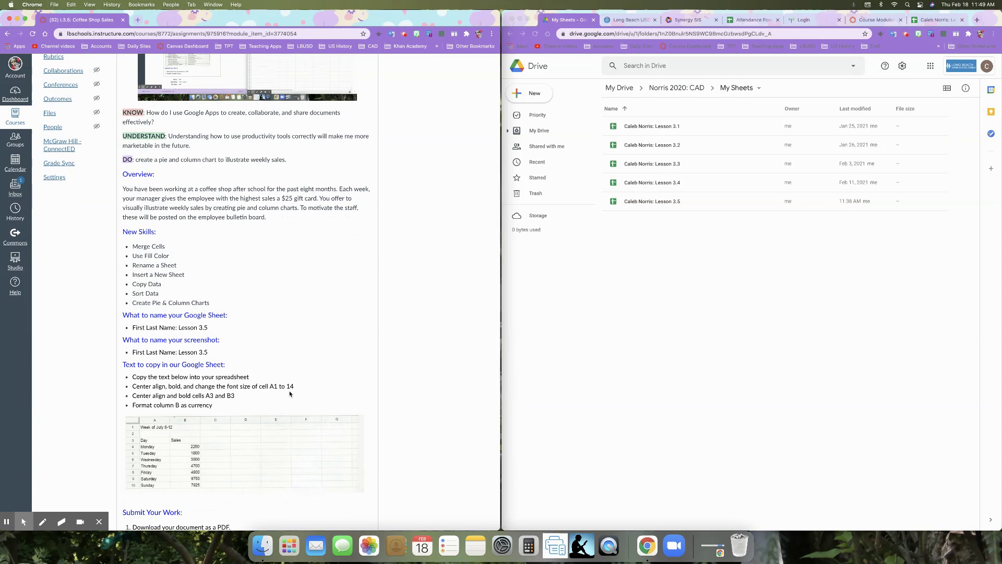
{"action": "scroll", "coordinate": [271, 411], "scroll_direction": "down", "scroll_amount": 3}
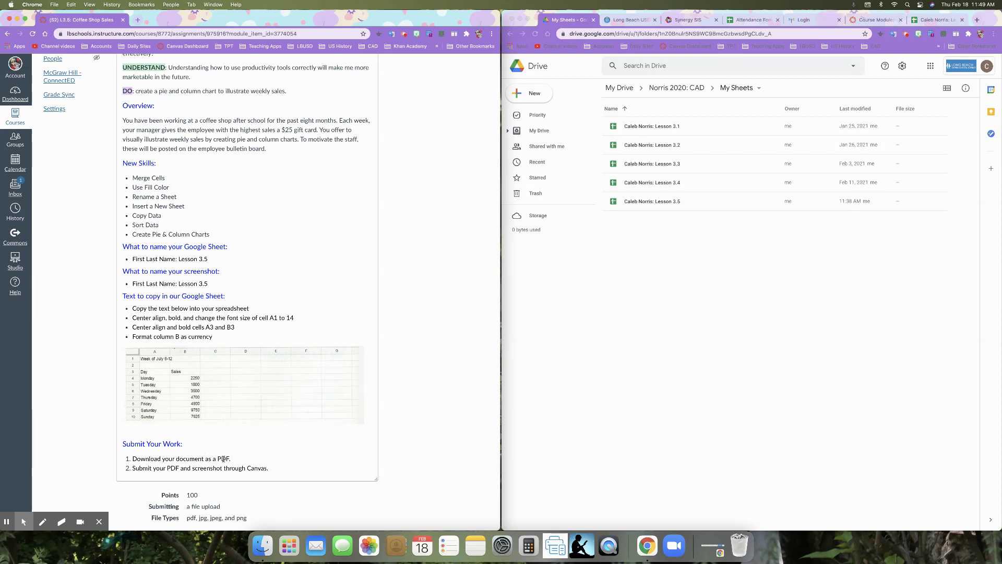
{"action": "scroll", "coordinate": [272, 443], "scroll_direction": "up", "scroll_amount": 2}
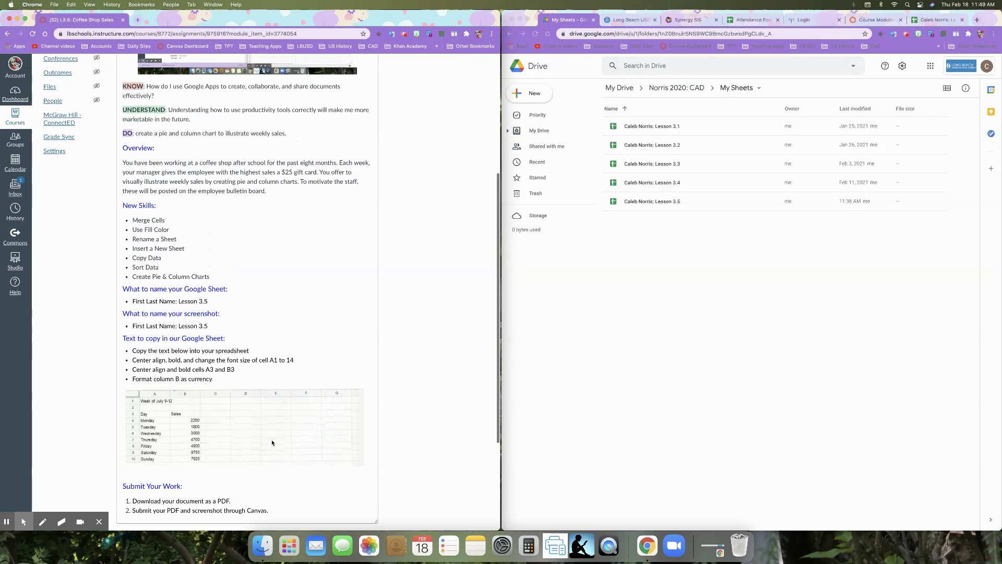
{"action": "scroll", "coordinate": [274, 435], "scroll_direction": "up", "scroll_amount": 1}
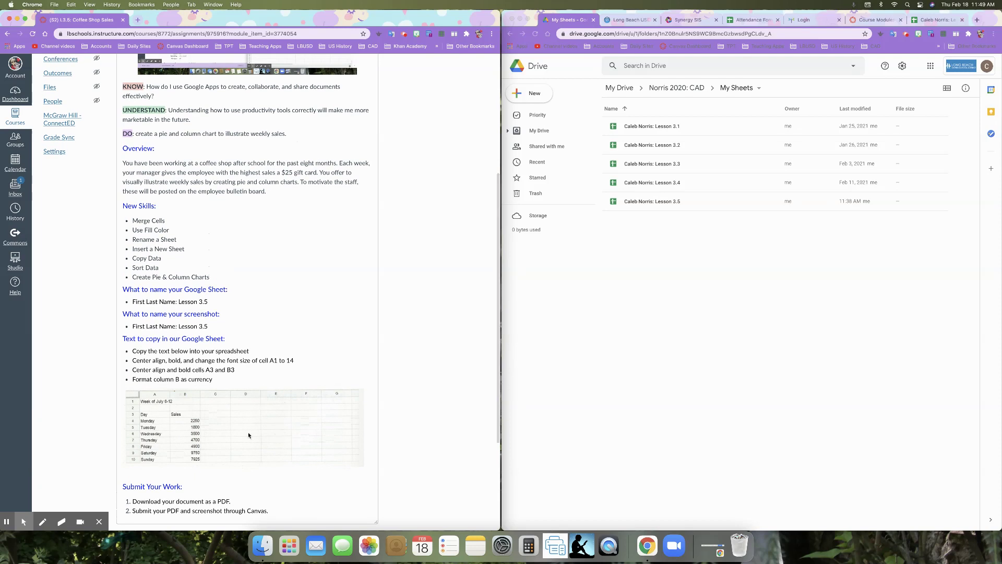
{"action": "left_click", "coordinate": [582, 278]}
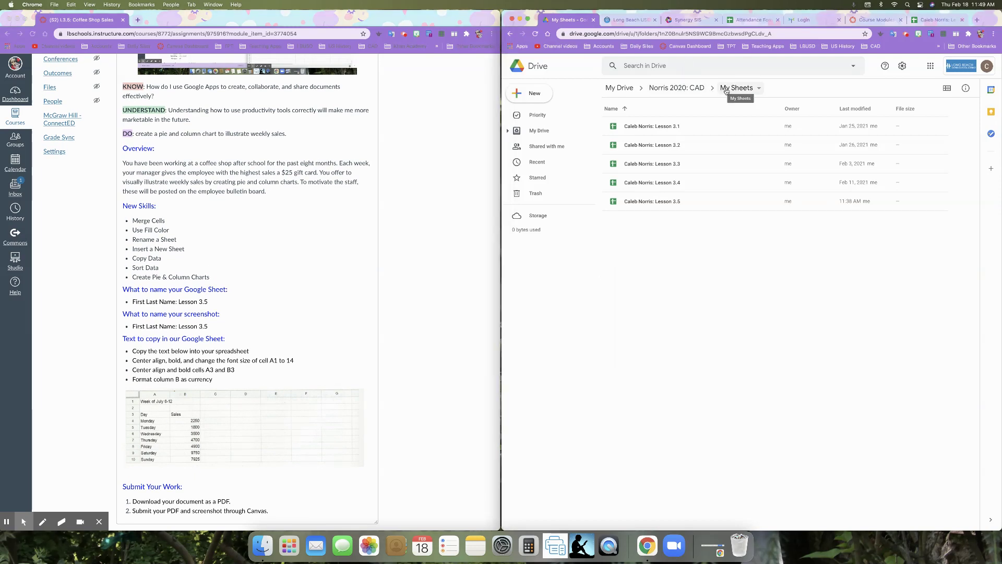
{"action": "double_click", "coordinate": [658, 202]}
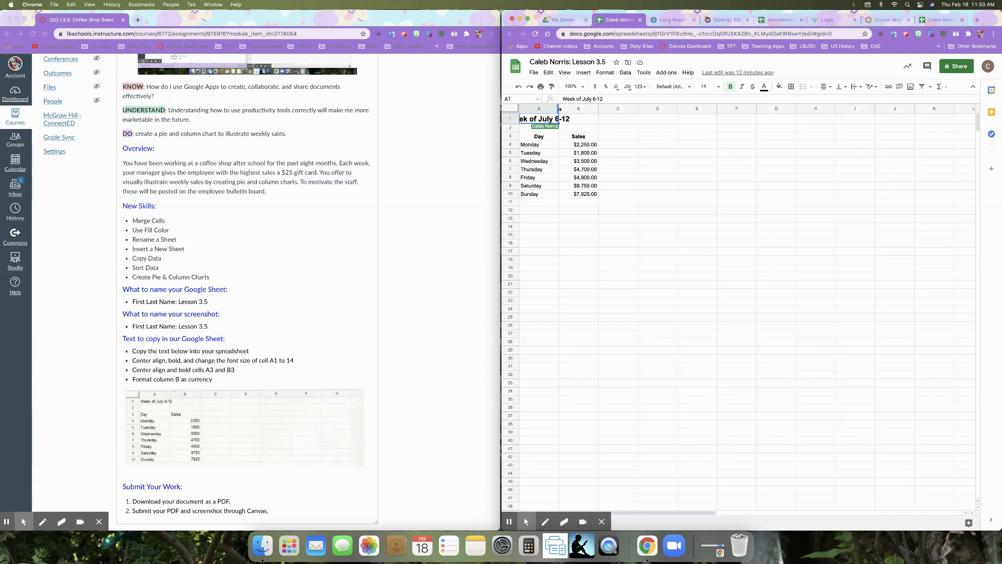
Undo the accidental column A width change
{"action": "double_click", "coordinate": [559, 108]}
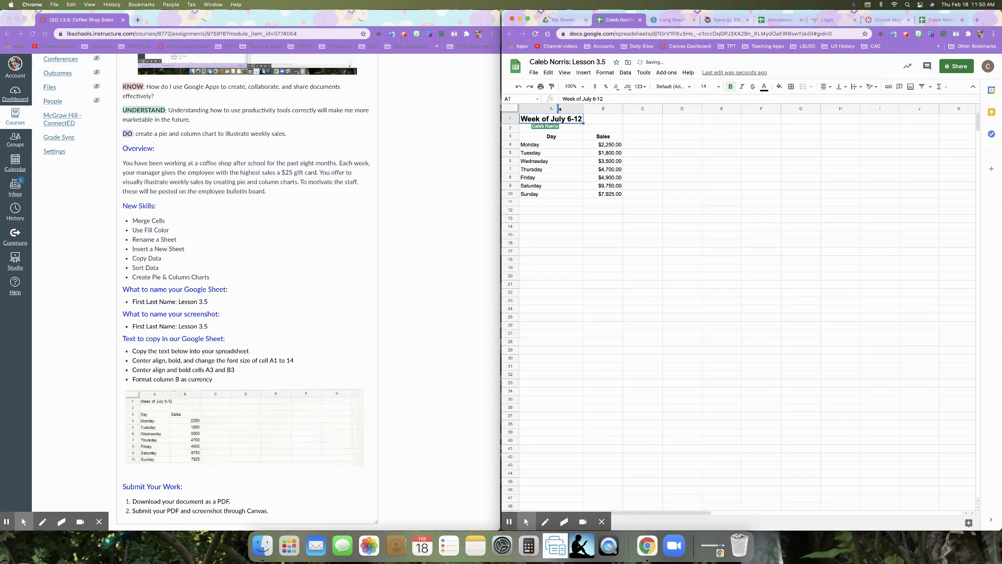
{"action": "left_click", "coordinate": [559, 110]}
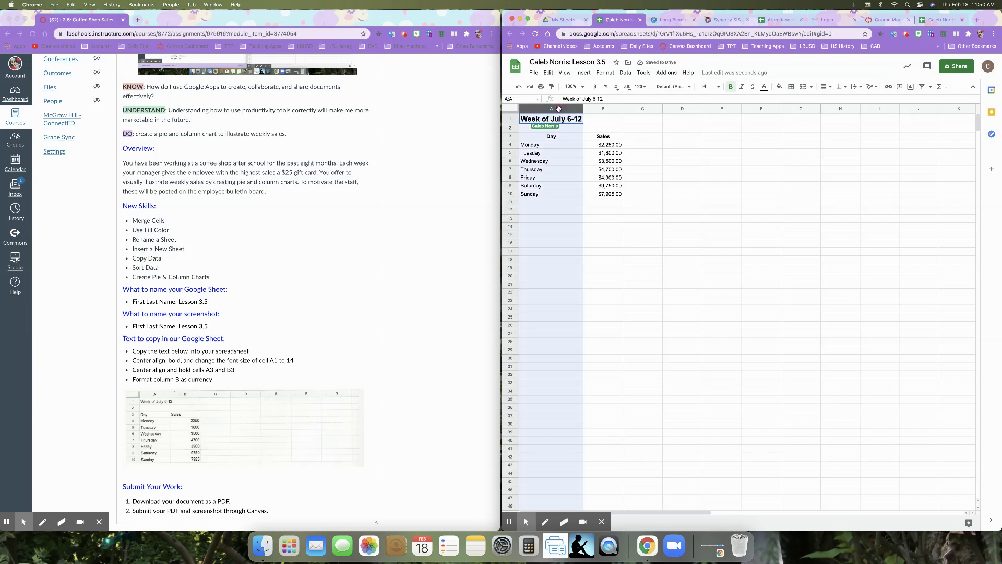
{"action": "left_click", "coordinate": [598, 119]}
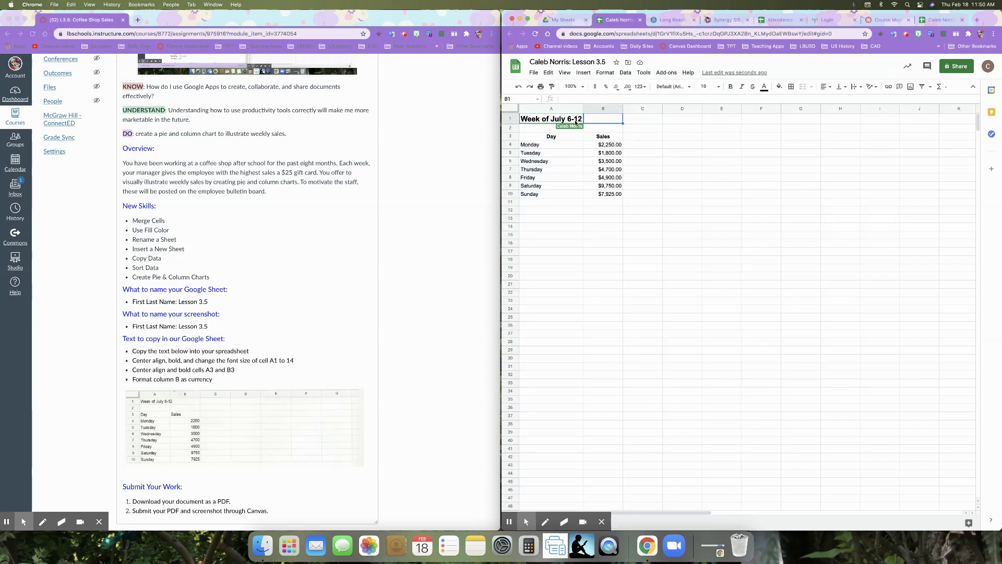
{"action": "key", "text": "super+z"}
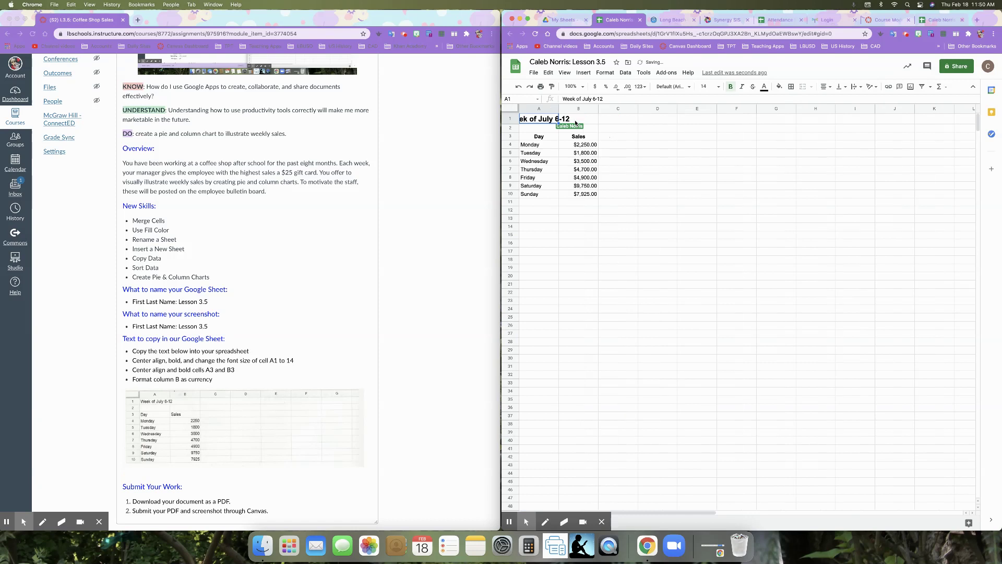
Merge A1:B1 so the Week of July 6-12 title spans both columns
{"action": "left_click", "coordinate": [551, 119]}
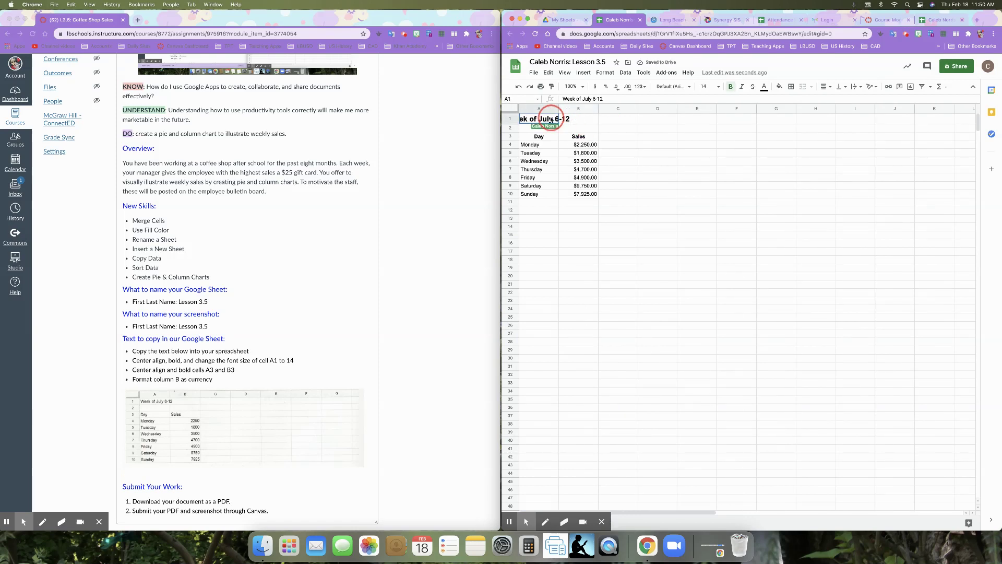
{"action": "left_click_drag", "start_coordinate": [551, 119], "coordinate": [567, 120]}
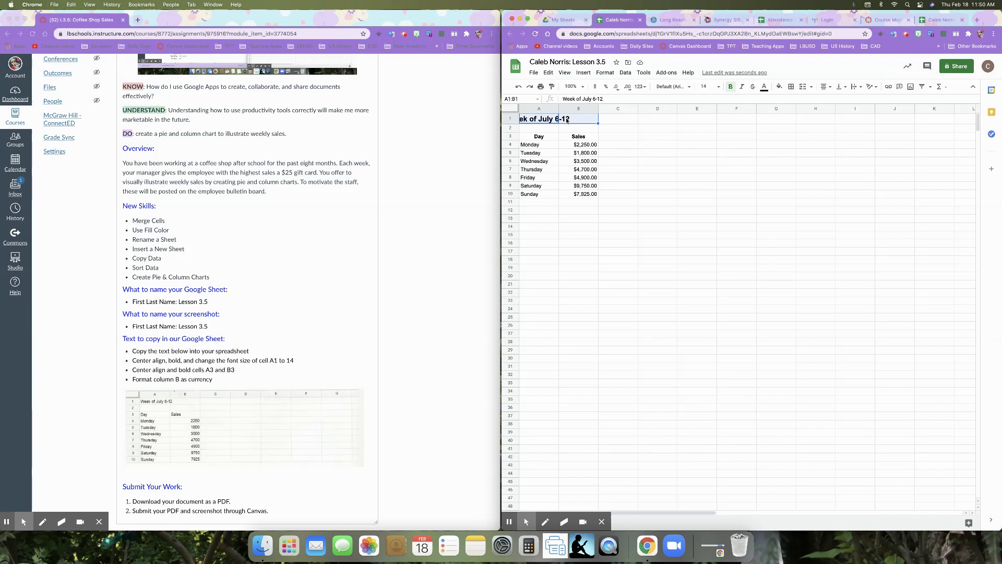
{"action": "left_click", "coordinate": [812, 88]}
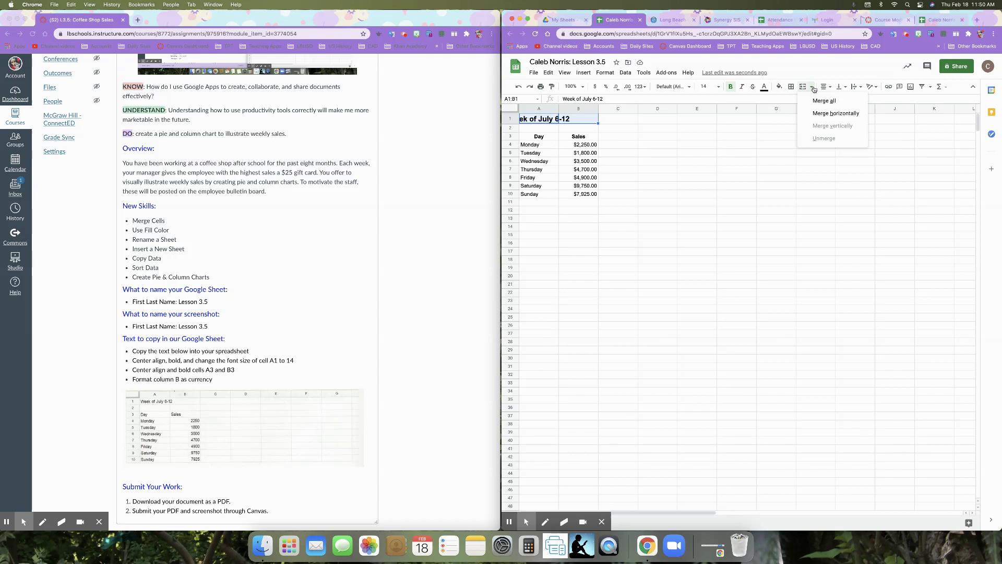
{"action": "left_click", "coordinate": [803, 86]}
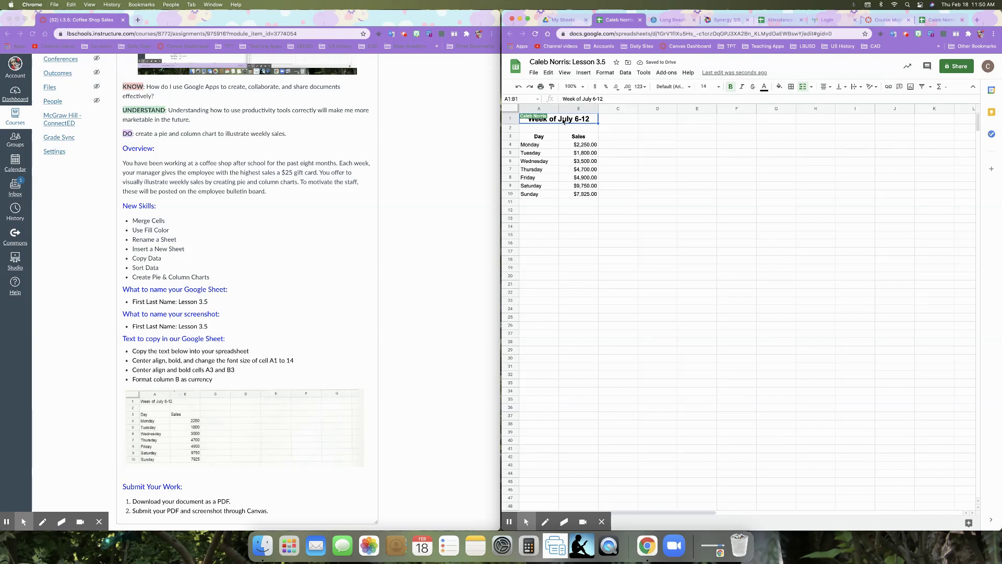
{"action": "key", "text": "super+z"}
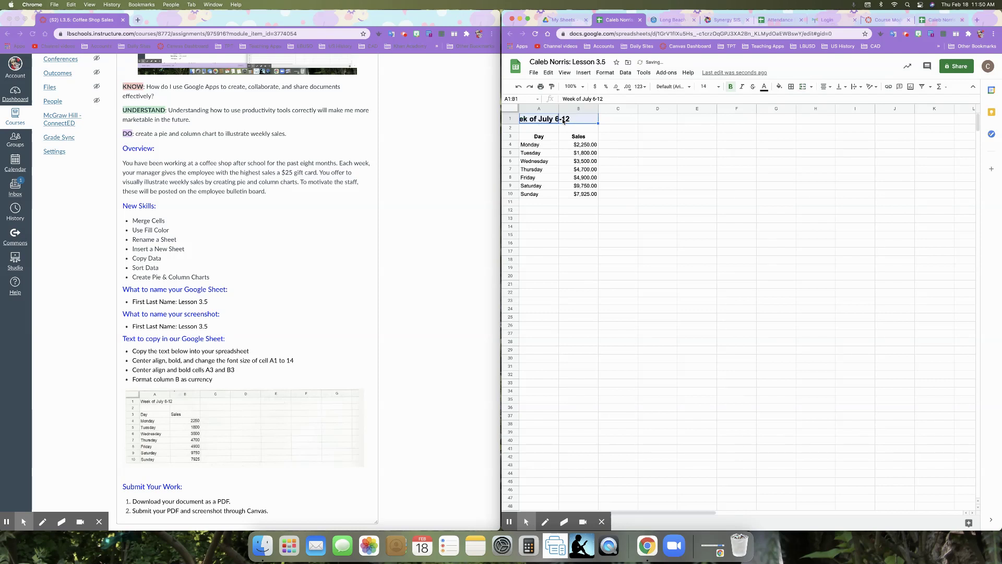
{"action": "left_click", "coordinate": [546, 209]}
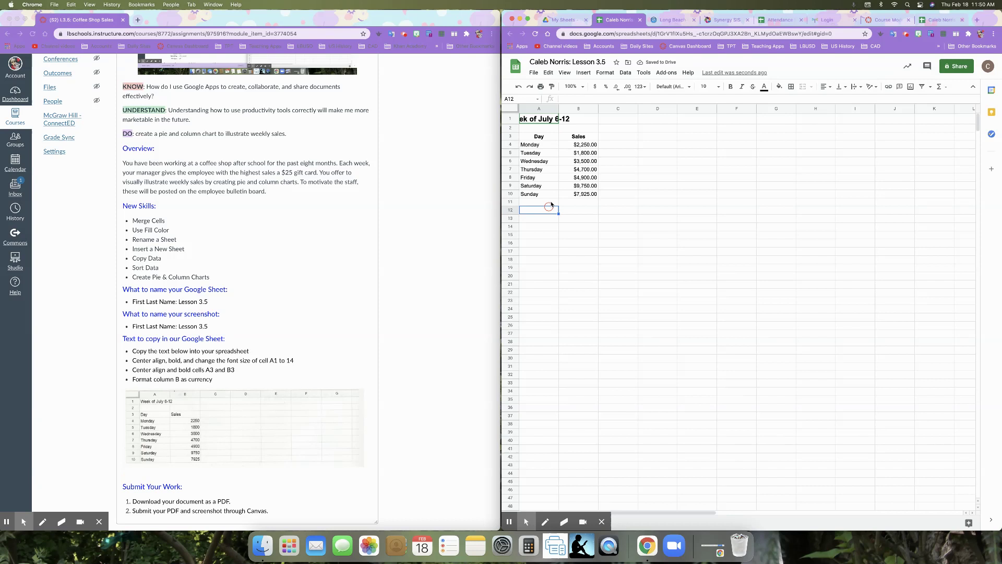
{"action": "left_click", "coordinate": [538, 122]}
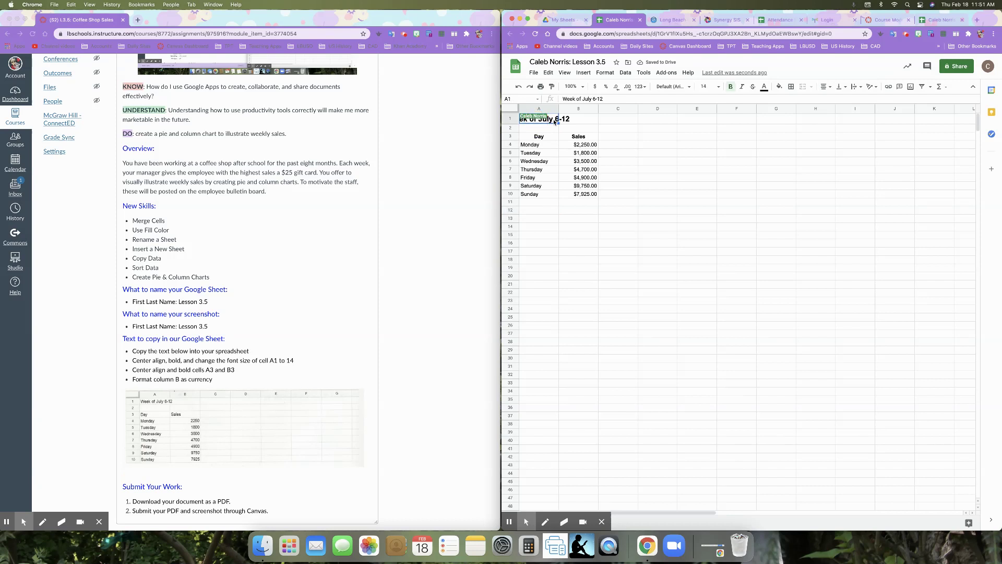
{"action": "left_click_drag", "start_coordinate": [554, 123], "coordinate": [565, 121]}
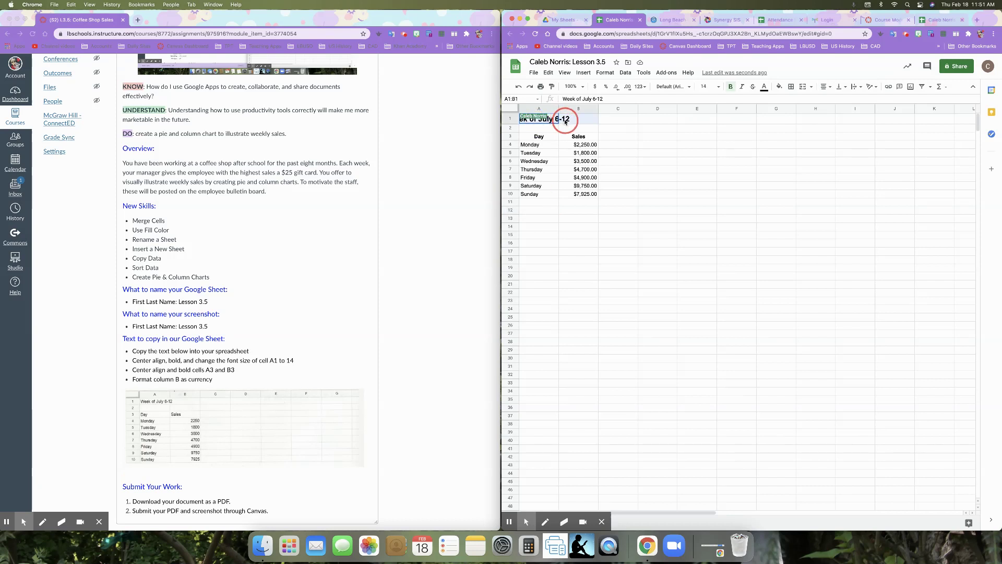
{"action": "left_click", "coordinate": [801, 87]}
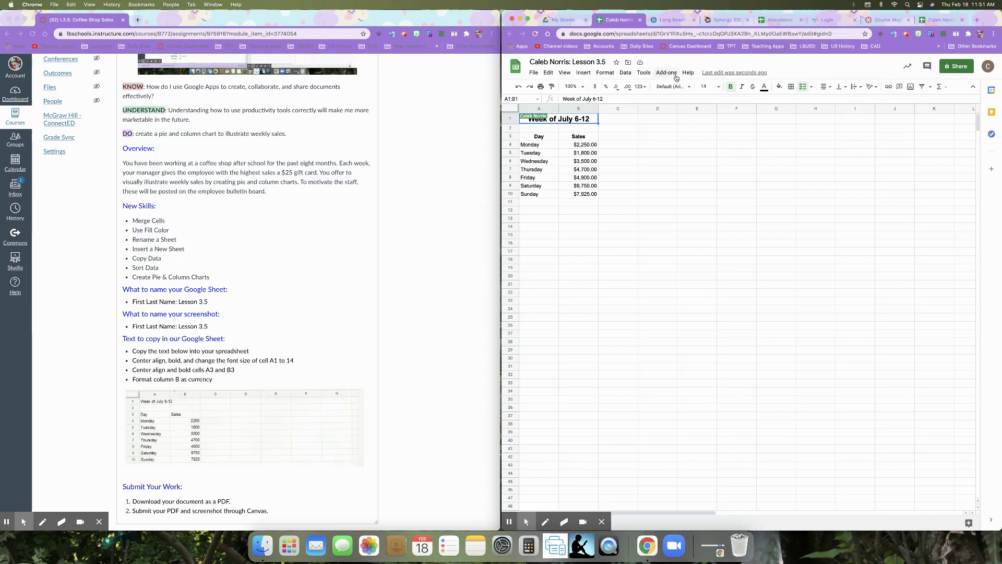
Give the Day and Sales header cells A3:B3 a light green 3 fill
{"action": "left_click_drag", "start_coordinate": [553, 136], "coordinate": [561, 137]}
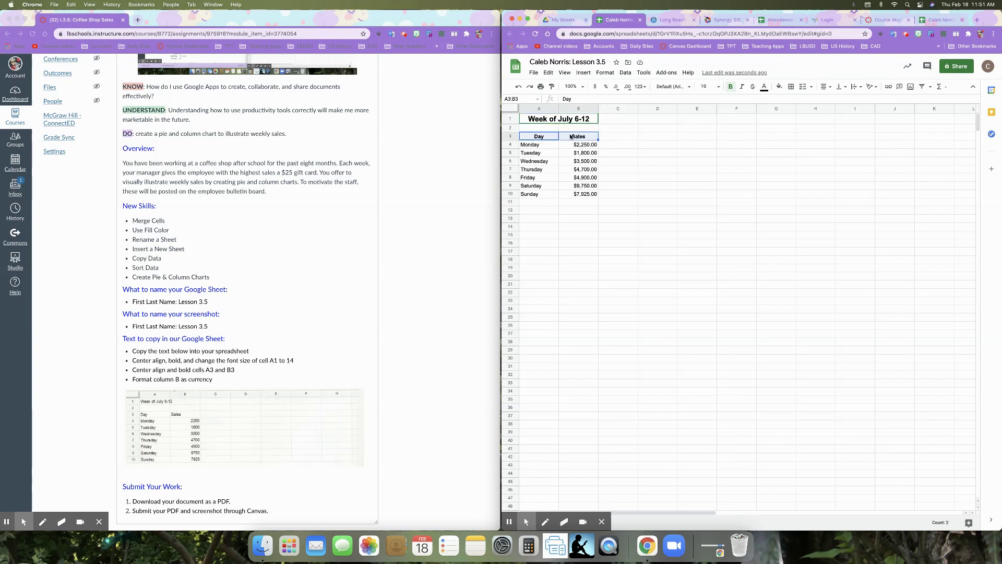
{"action": "left_click", "coordinate": [779, 89]}
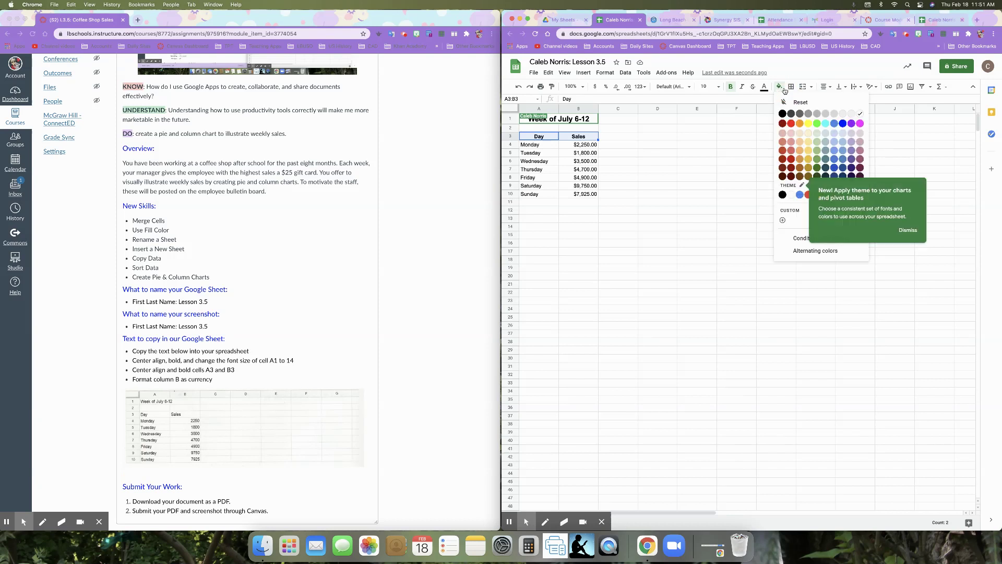
{"action": "left_click", "coordinate": [908, 230]}
{"action": "left_click", "coordinate": [780, 89]}
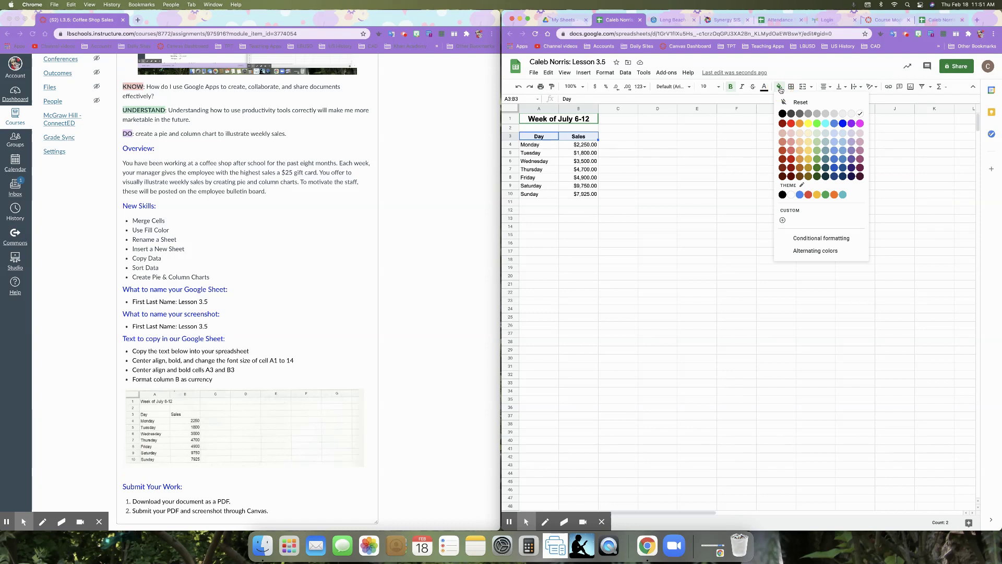
{"action": "left_click", "coordinate": [819, 152]}
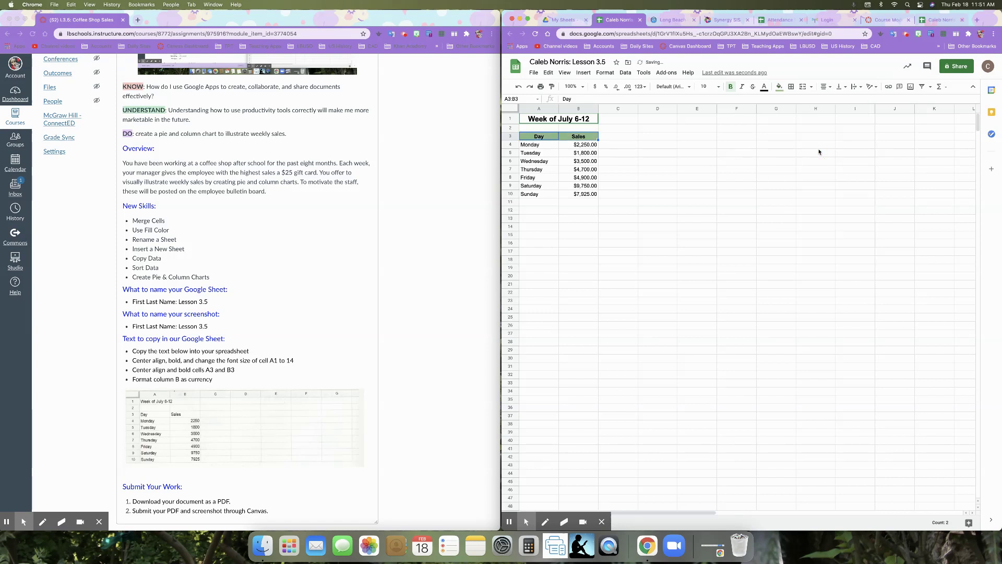
{"action": "key", "text": "super+z"}
{"action": "left_click", "coordinate": [538, 170]}
{"action": "left_click_drag", "start_coordinate": [548, 139], "coordinate": [566, 139]}
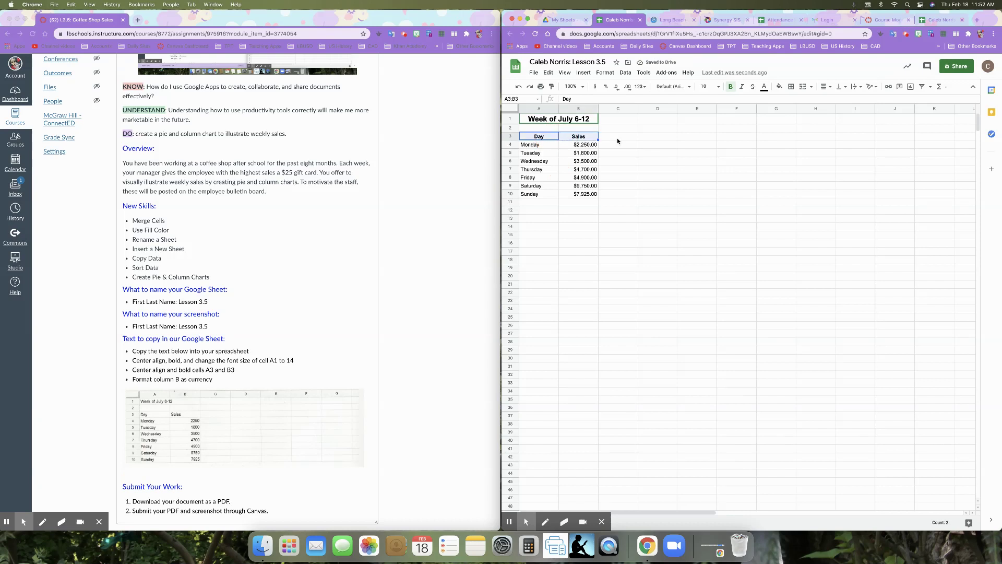
{"action": "left_click", "coordinate": [779, 87]}
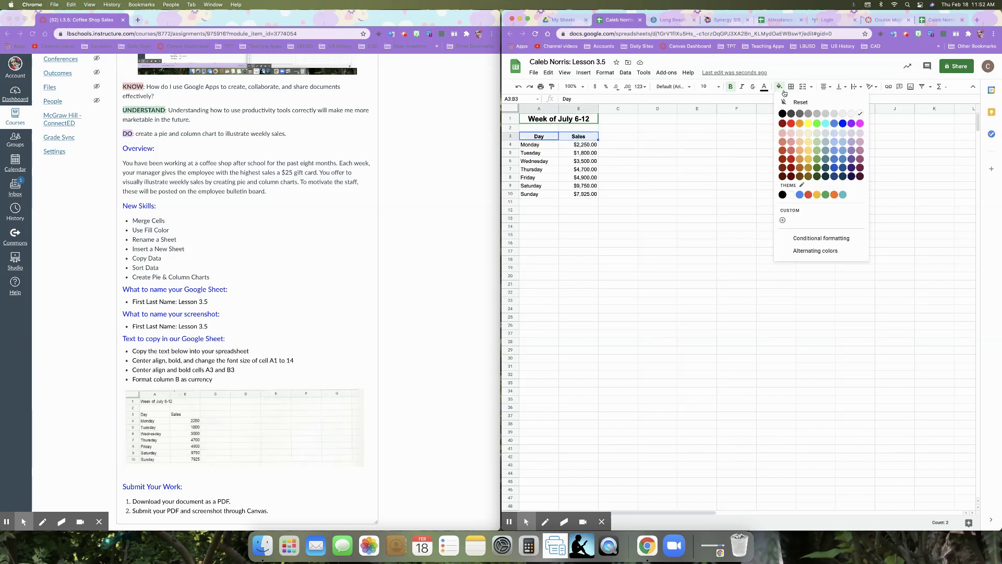
{"action": "left_click", "coordinate": [816, 153]}
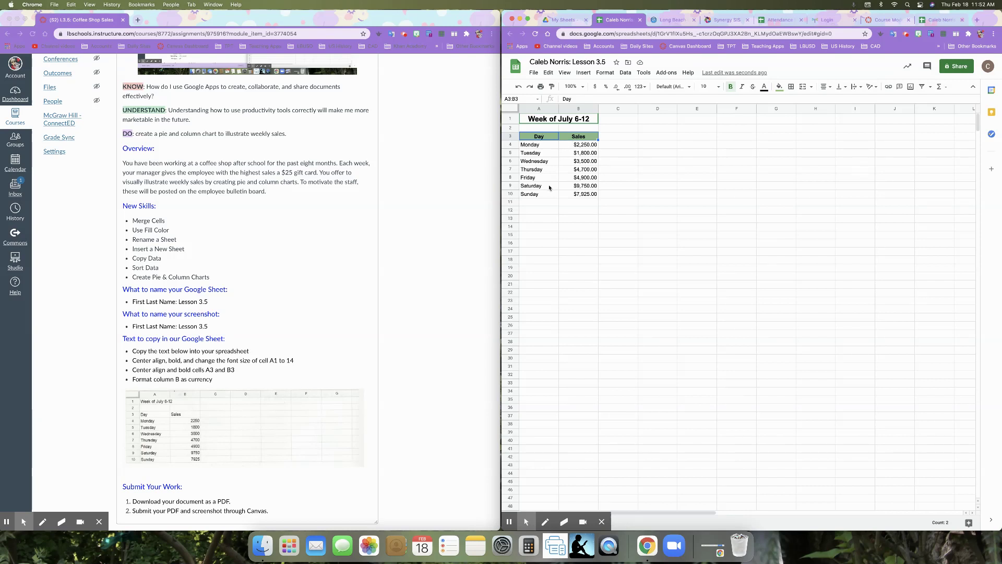
{"action": "left_click", "coordinate": [551, 223]}
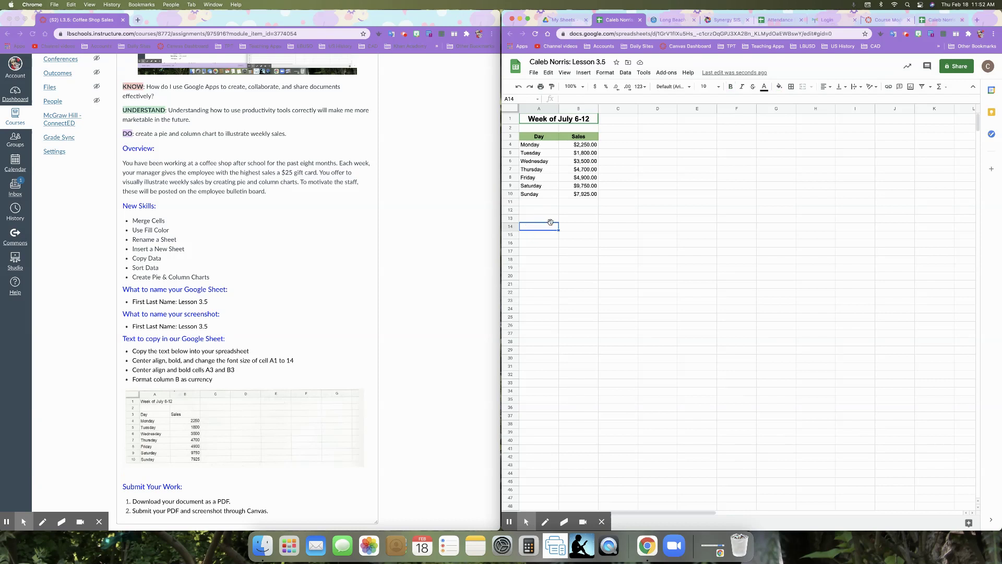
Insert a chart of the A3:B10 sales data and change its type to Pie chart
{"action": "left_click", "coordinate": [551, 136]}
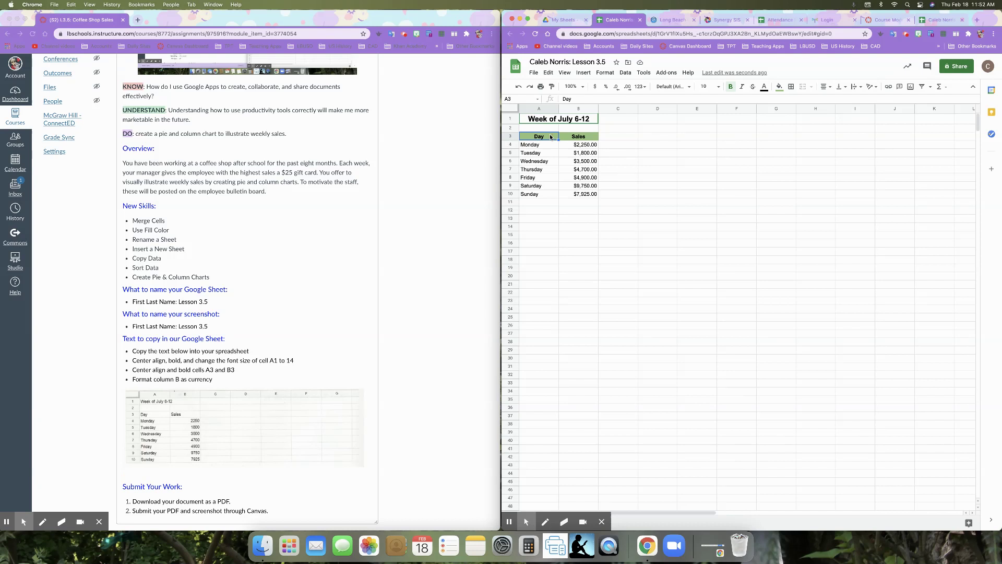
{"action": "left_click", "coordinate": [589, 74]}
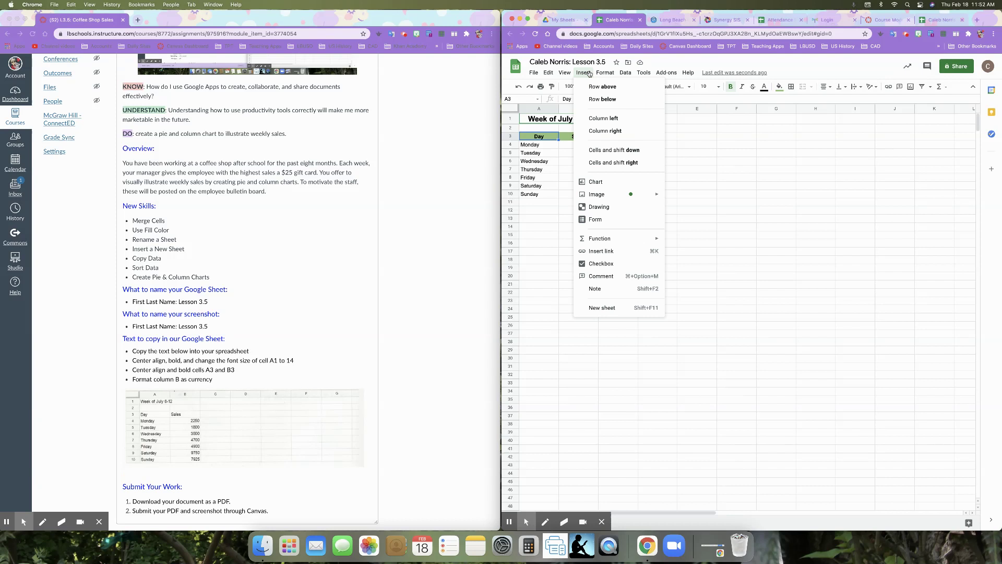
{"action": "left_click", "coordinate": [610, 183]}
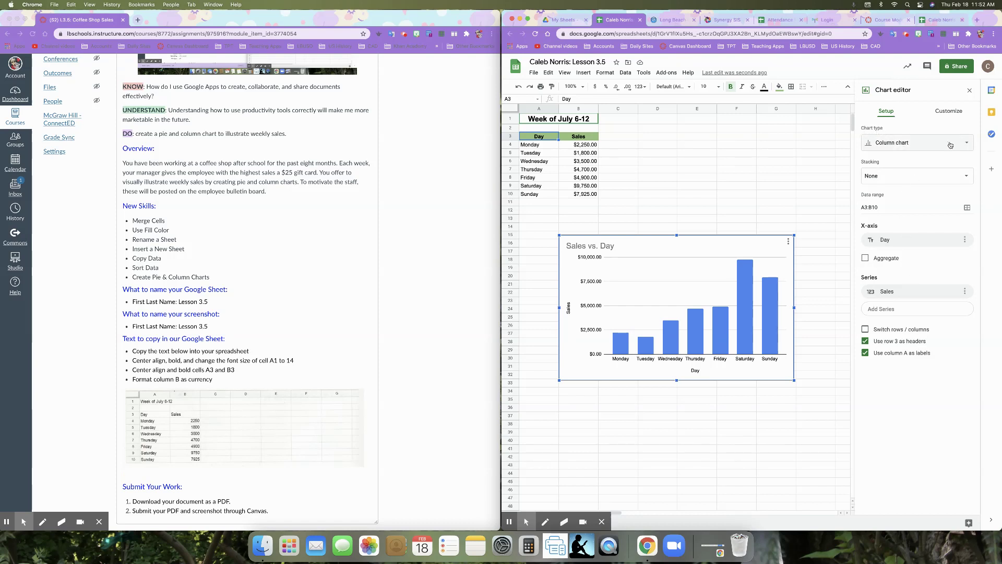
{"action": "left_click", "coordinate": [967, 144]}
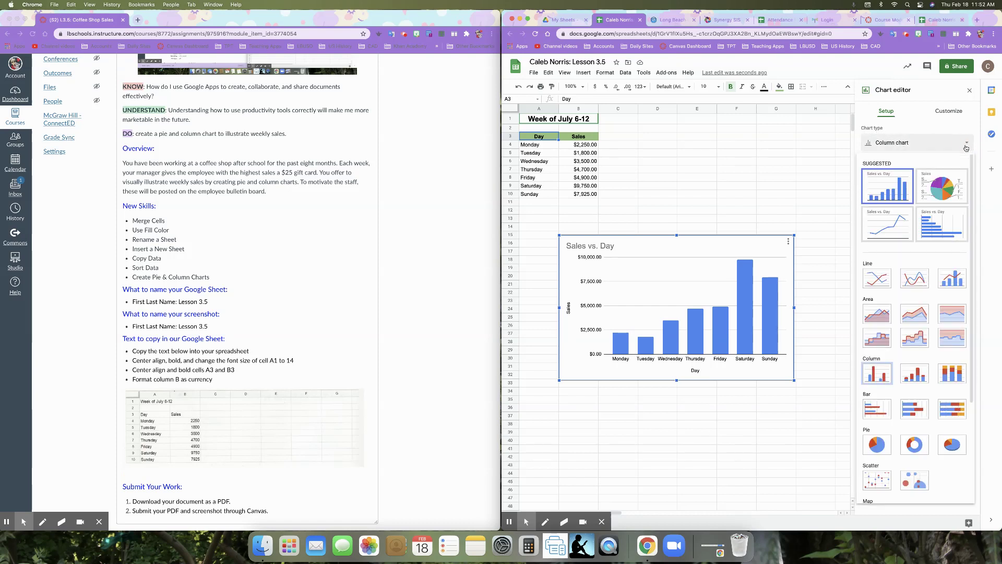
{"action": "left_click", "coordinate": [951, 189]}
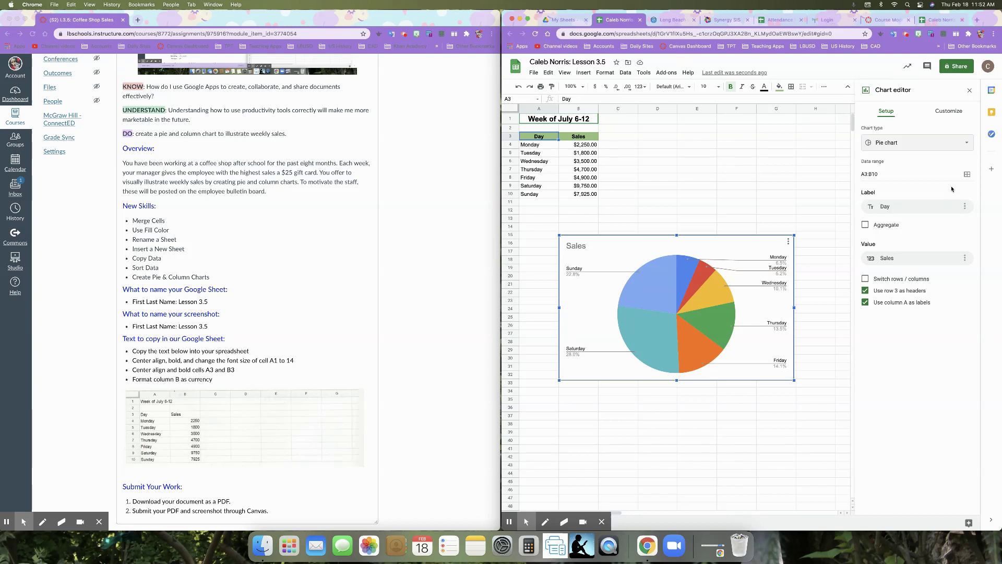
{"action": "left_click", "coordinate": [942, 114]}
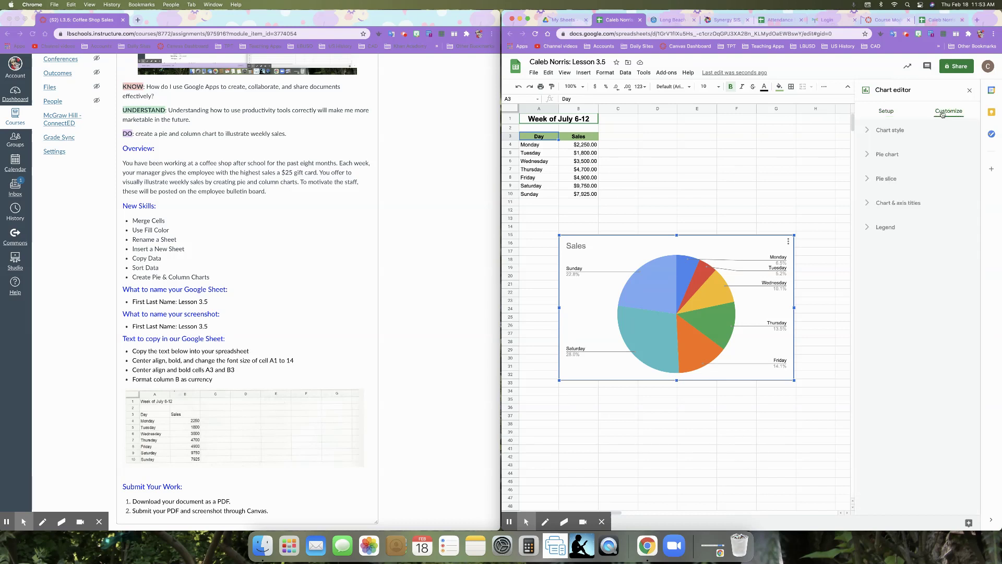
Change the chart title to 'Sales: Week of July 6-12' and set its font to Wide
{"action": "left_click", "coordinate": [870, 206]}
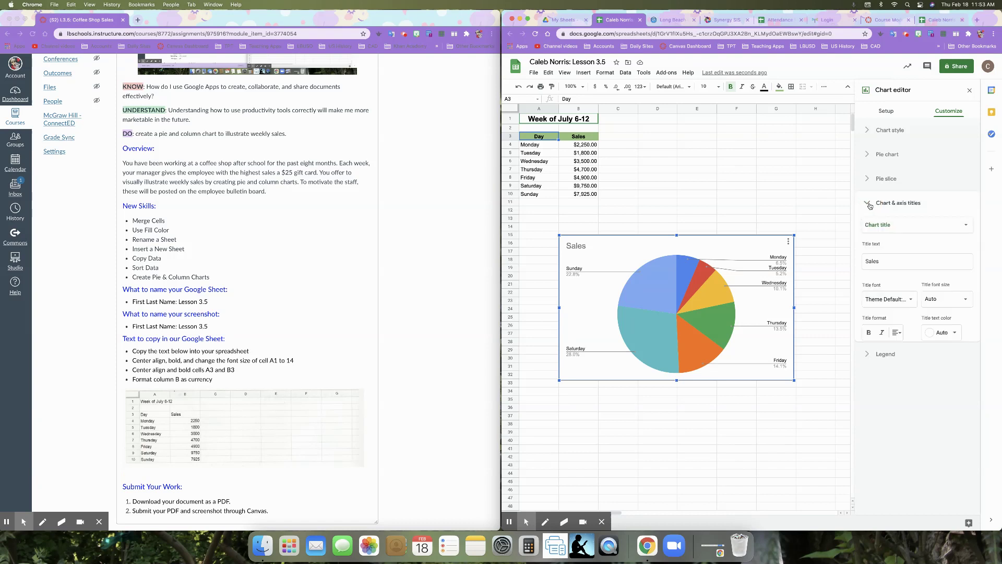
{"action": "left_click", "coordinate": [890, 261]}
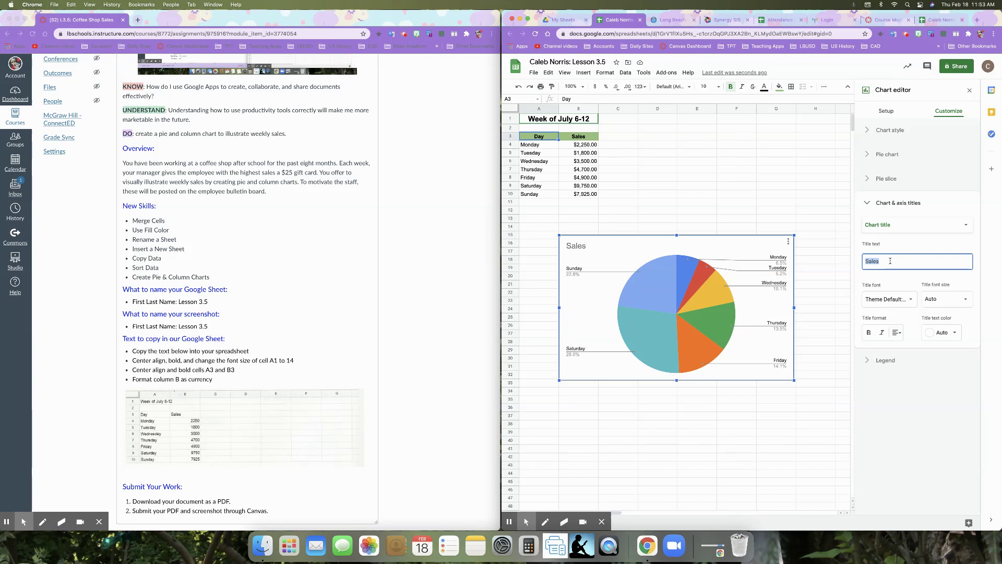
{"action": "type", "text": "Sales: Week of July 6-12"}
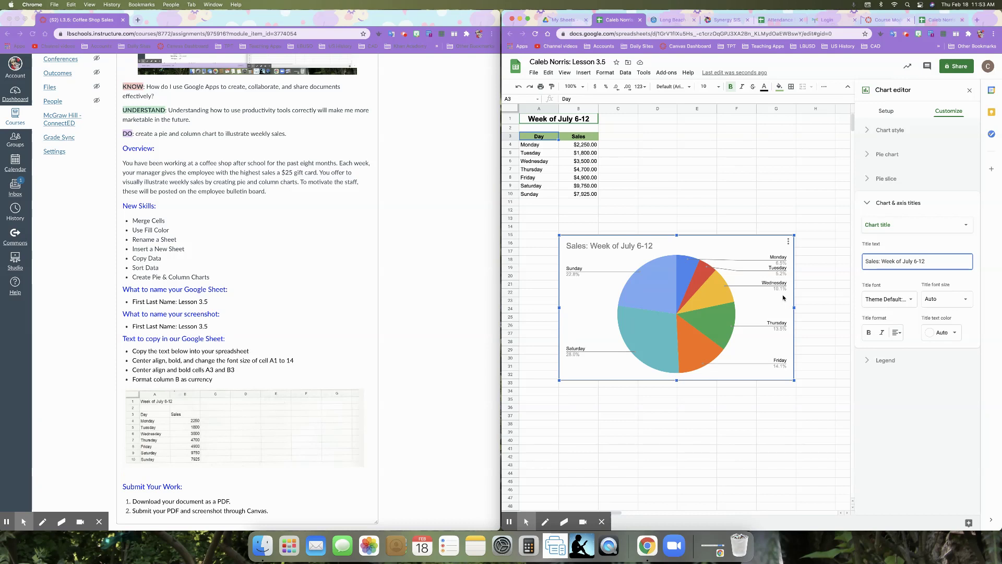
{"action": "left_click", "coordinate": [968, 304]}
{"action": "left_click", "coordinate": [970, 305]}
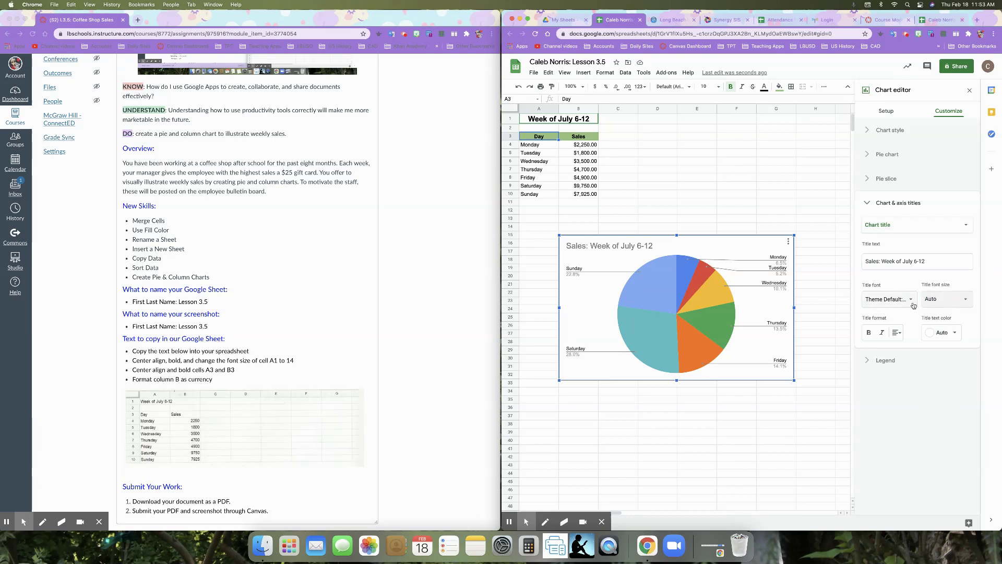
{"action": "left_click", "coordinate": [912, 302]}
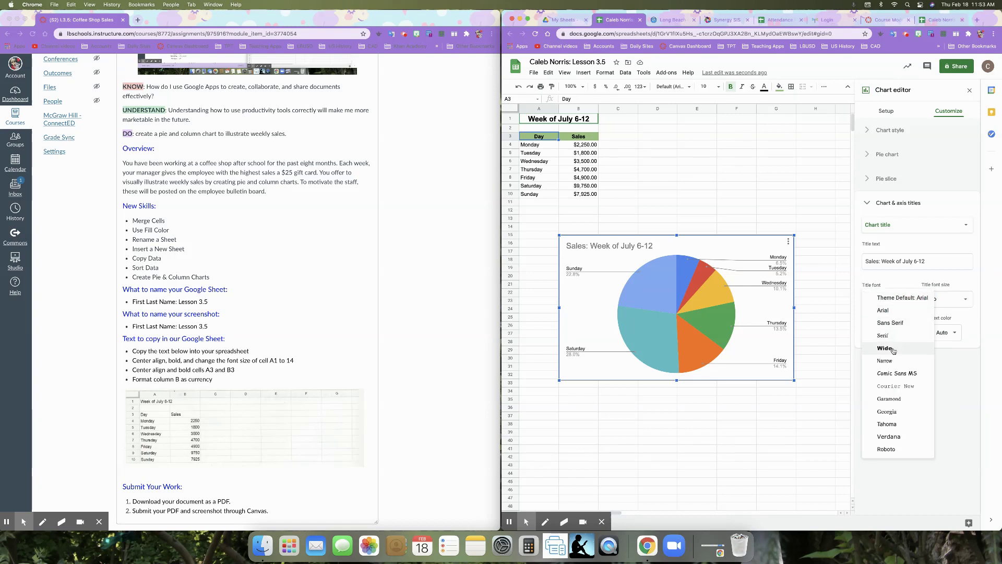
{"action": "left_click", "coordinate": [893, 349]}
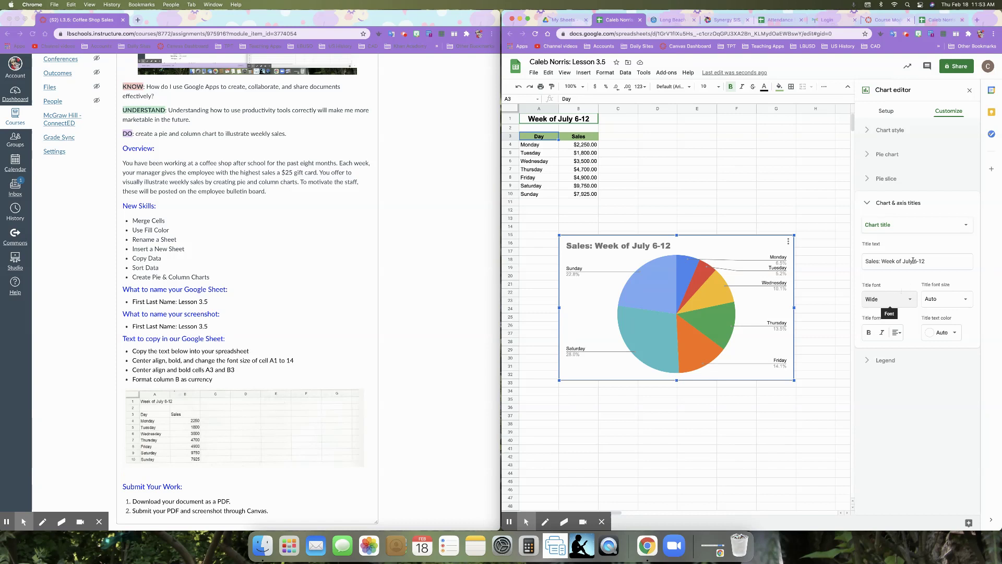
{"action": "left_click", "coordinate": [864, 205]}
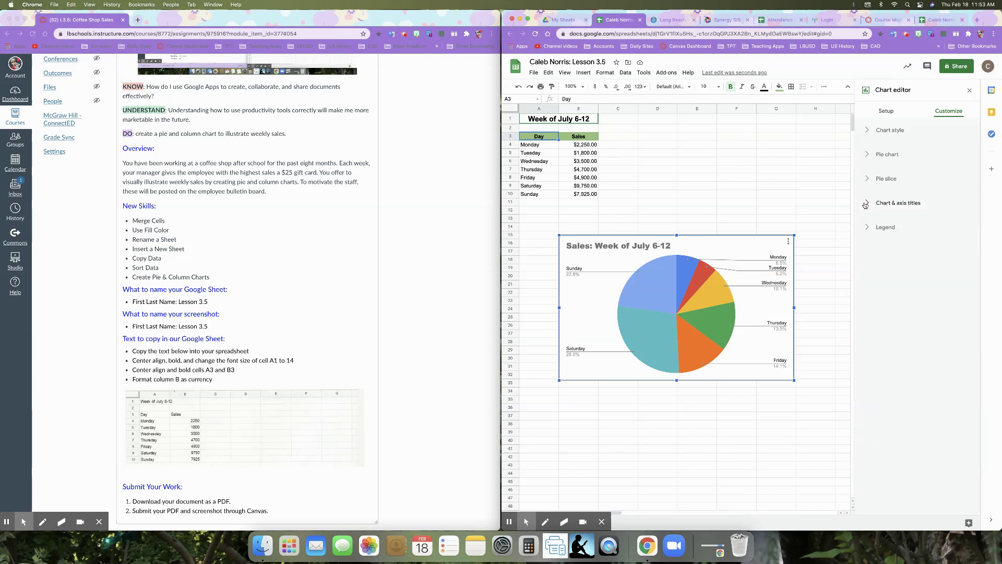
Set the chart style font to Wide and the background colour to light gray 1
{"action": "left_click", "coordinate": [870, 132]}
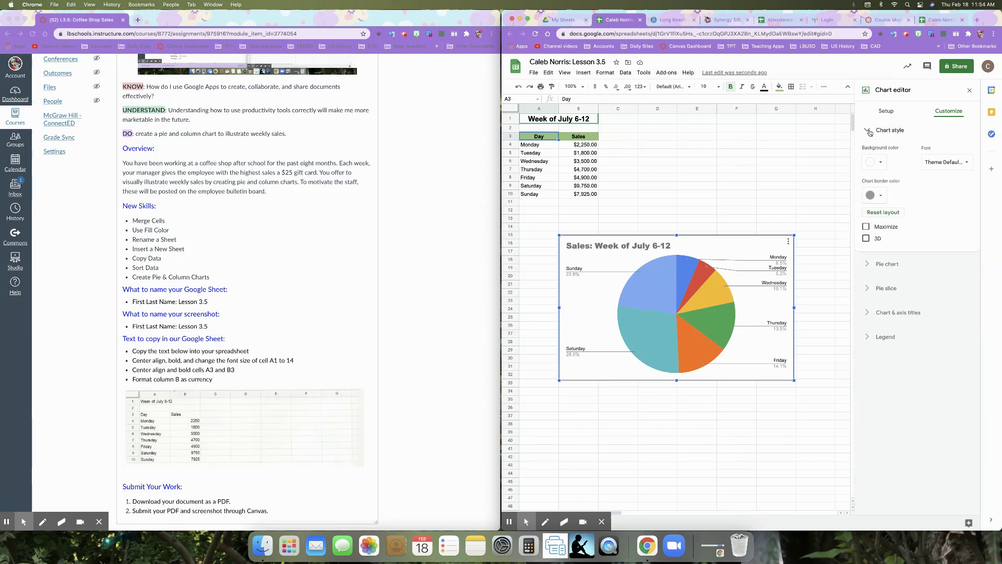
{"action": "left_click", "coordinate": [943, 163]}
{"action": "left_click", "coordinate": [944, 212]}
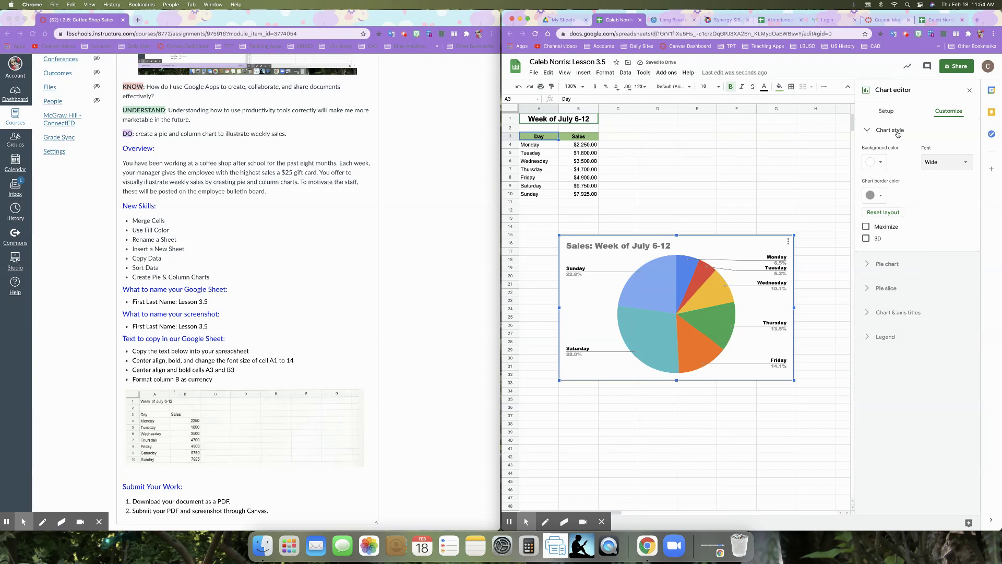
{"action": "left_click", "coordinate": [884, 163]}
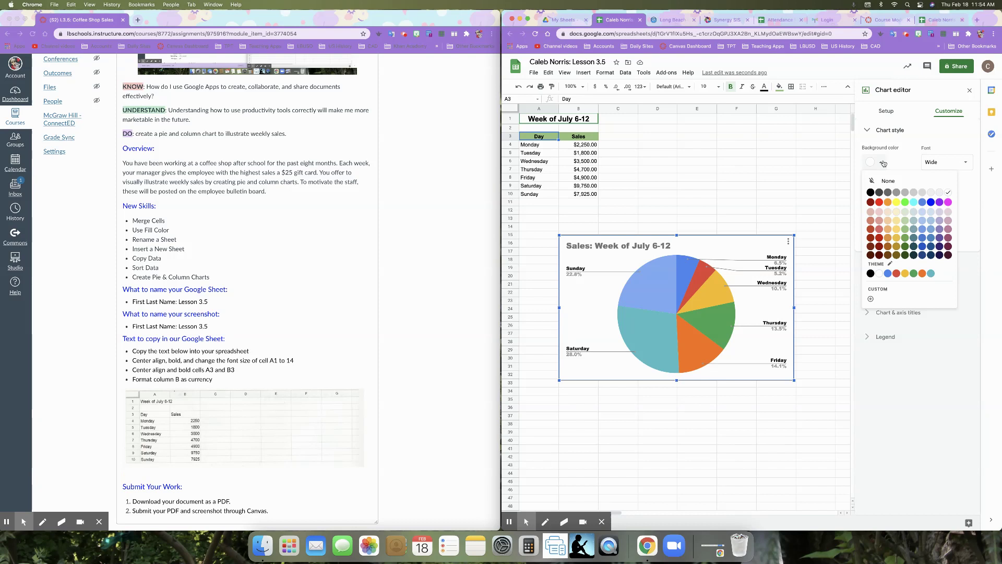
{"action": "left_click", "coordinate": [924, 195]}
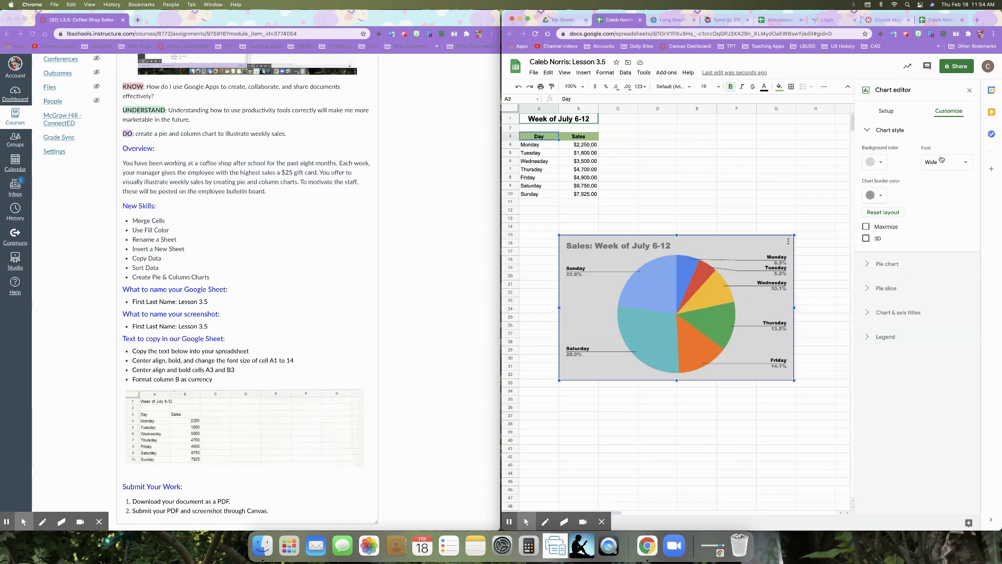
{"action": "left_click", "coordinate": [970, 92]}
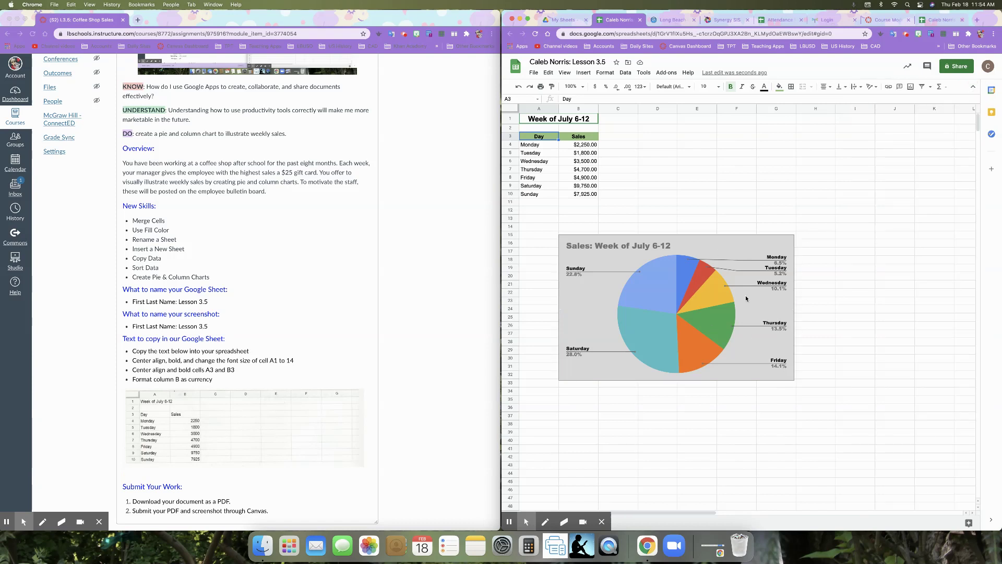
Move the pie chart from Sheet1 onto its own Chart1 sheet
{"action": "left_click", "coordinate": [601, 522]}
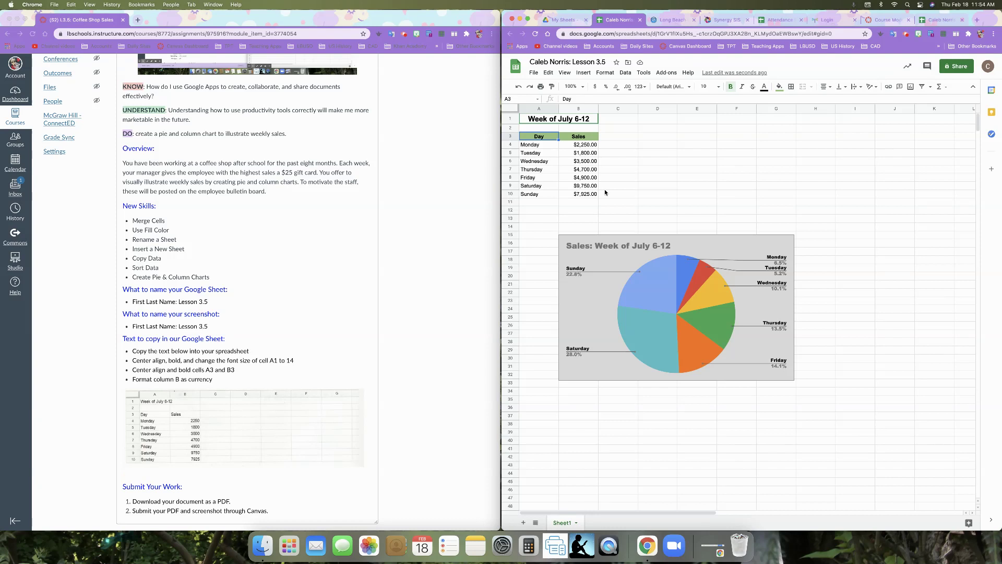
{"action": "left_click", "coordinate": [789, 244]}
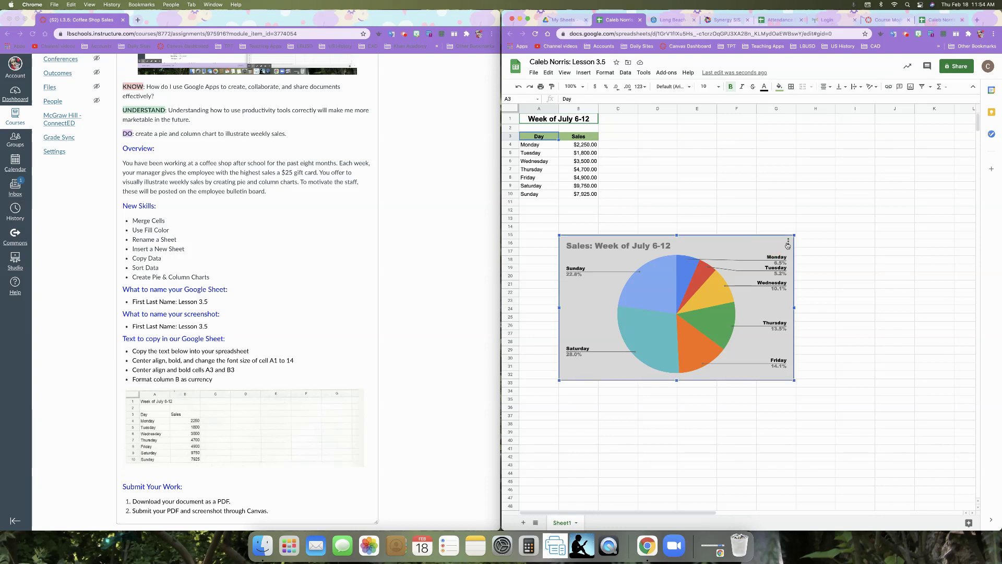
{"action": "left_click", "coordinate": [737, 210]}
{"action": "left_click", "coordinate": [590, 311]}
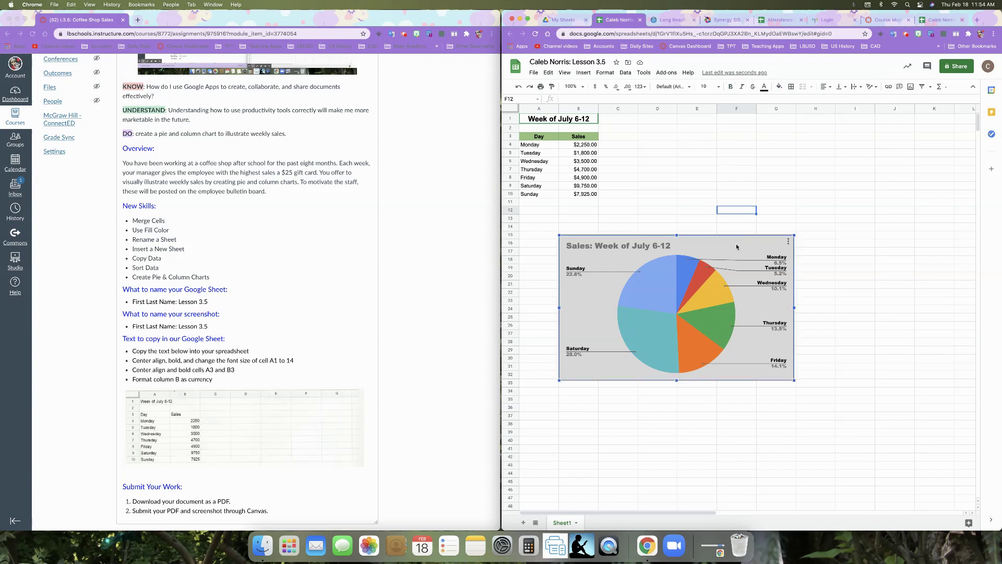
{"action": "left_click", "coordinate": [790, 243]}
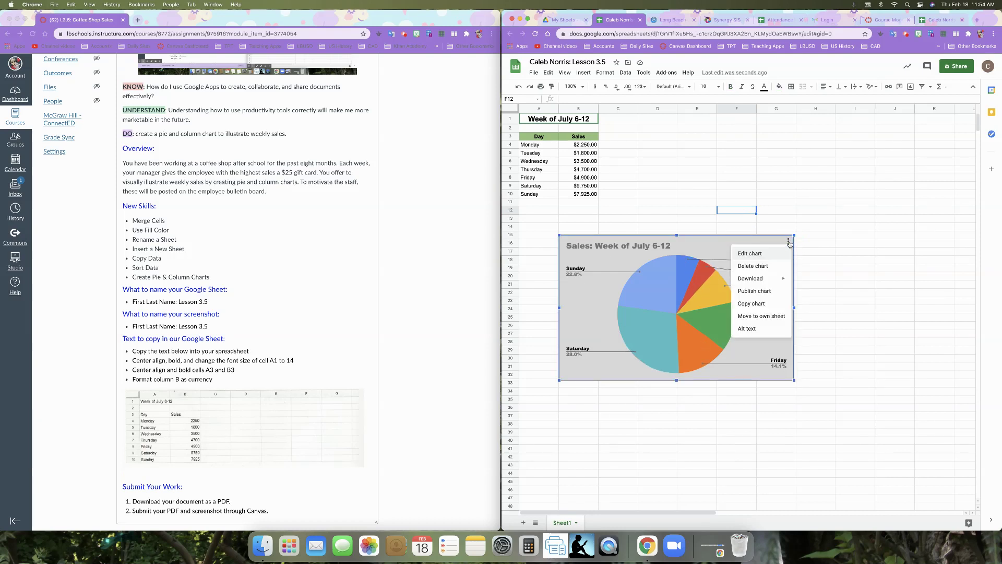
{"action": "left_click", "coordinate": [770, 317]}
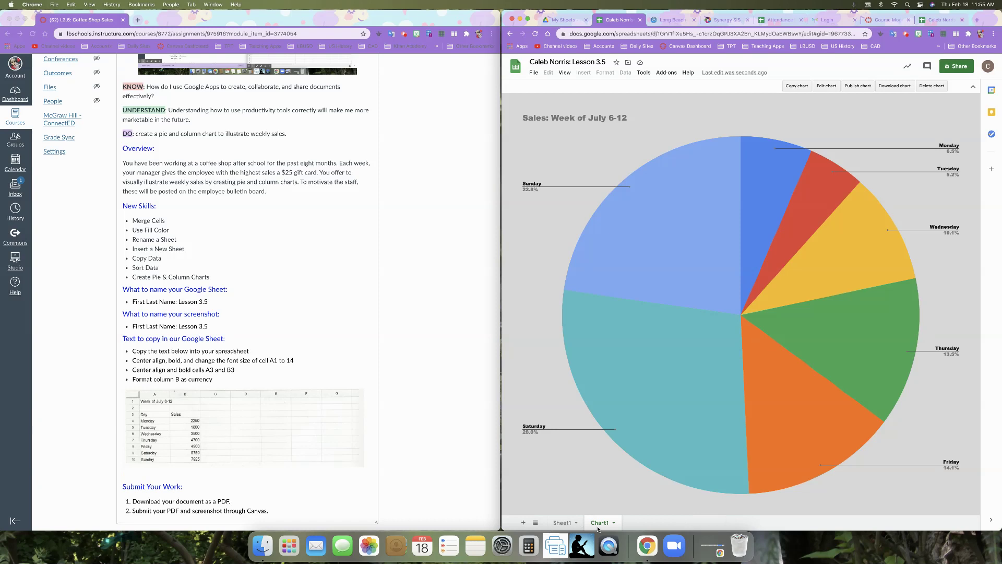
{"action": "left_click", "coordinate": [562, 524]}
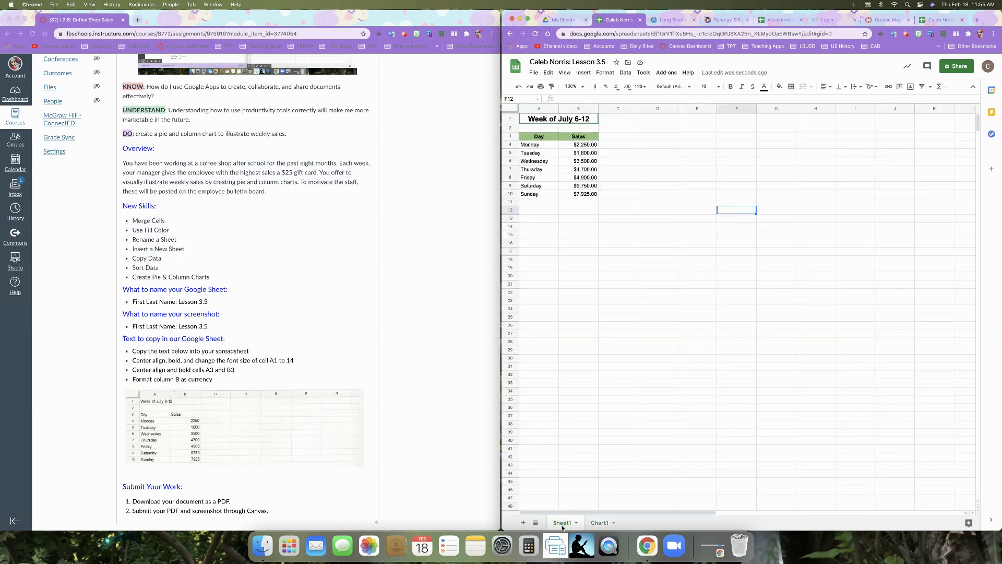
Rename the Sheet1 tab to 'Sales by Day'
{"action": "left_click", "coordinate": [600, 523]}
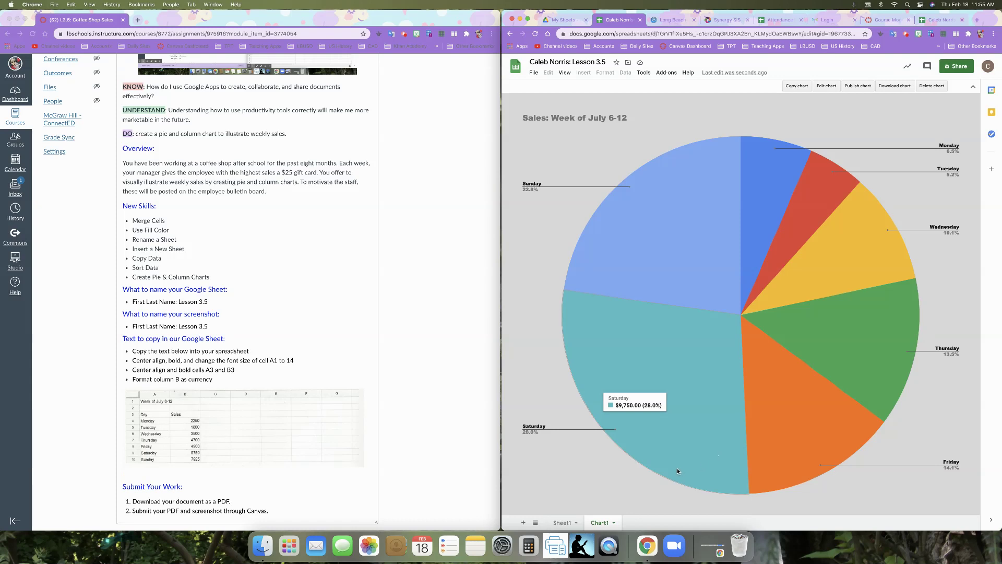
{"action": "left_click", "coordinate": [562, 524]}
{"action": "right_click", "coordinate": [562, 524]}
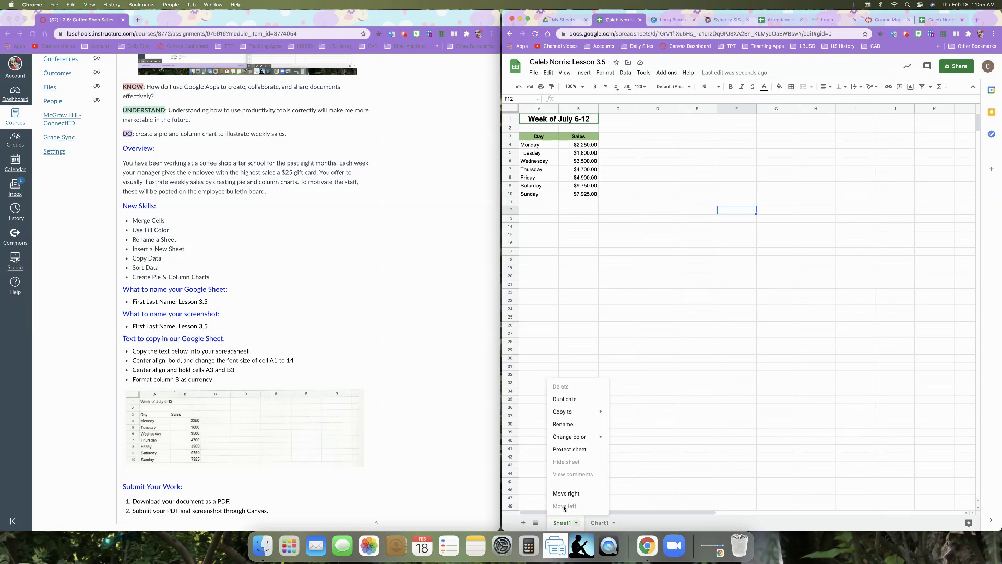
{"action": "left_click", "coordinate": [564, 424]}
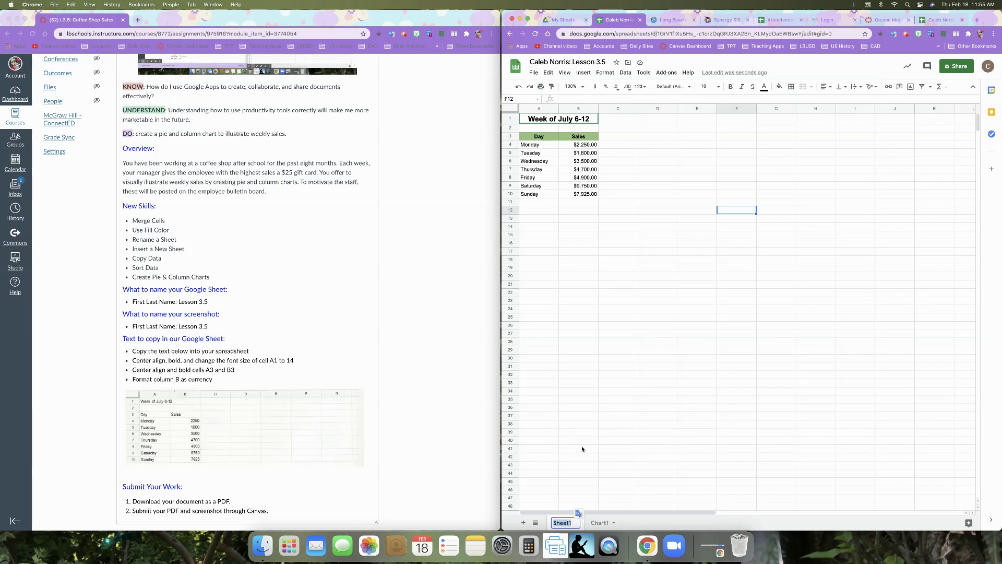
{"action": "type", "text": "Sales by Day"}
{"action": "key", "text": "Return"}
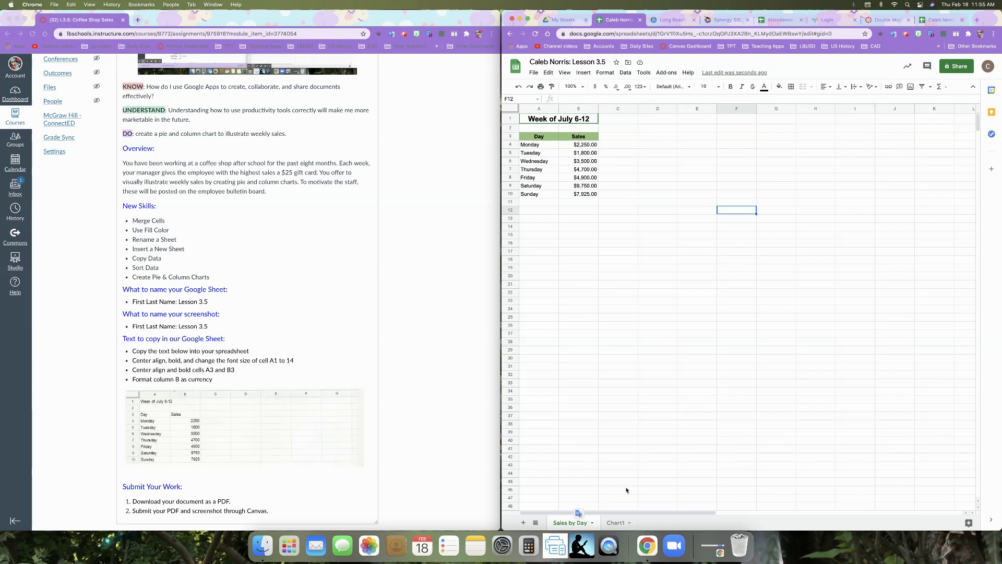
{"action": "left_click", "coordinate": [615, 523]}
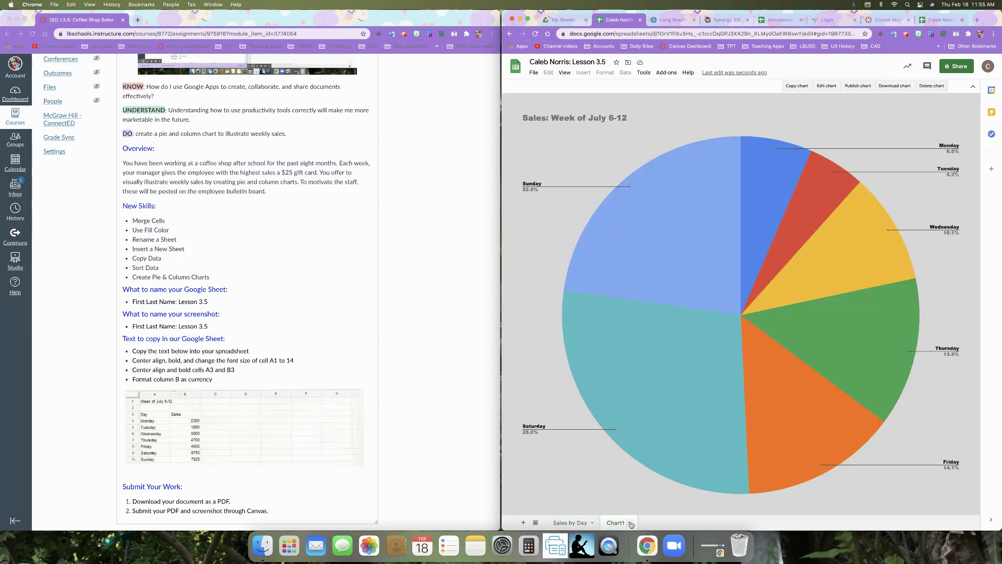
Rename the Chart1 tab to 'Sales by Day-Pie'
{"action": "left_click", "coordinate": [631, 523]}
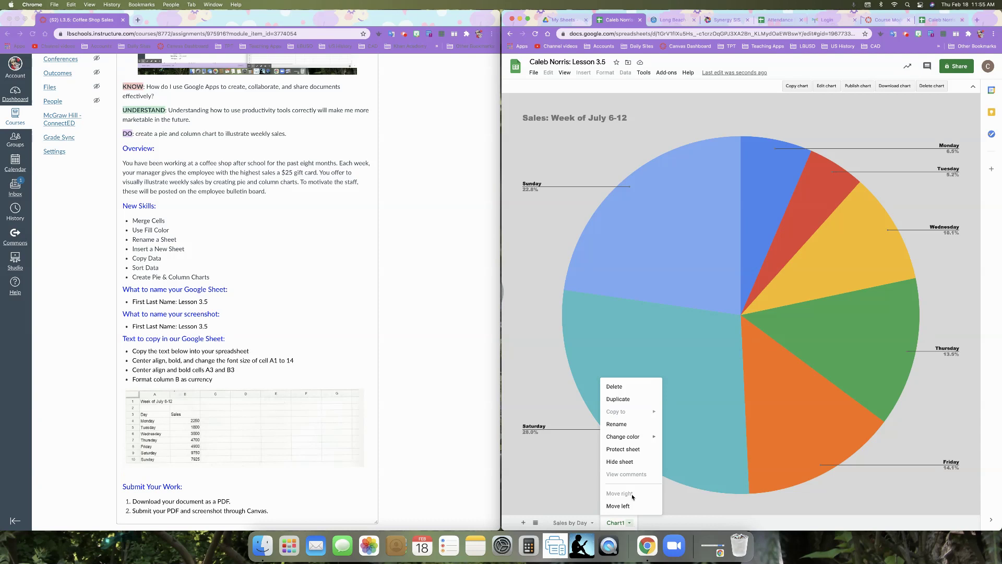
{"action": "left_click", "coordinate": [632, 427]}
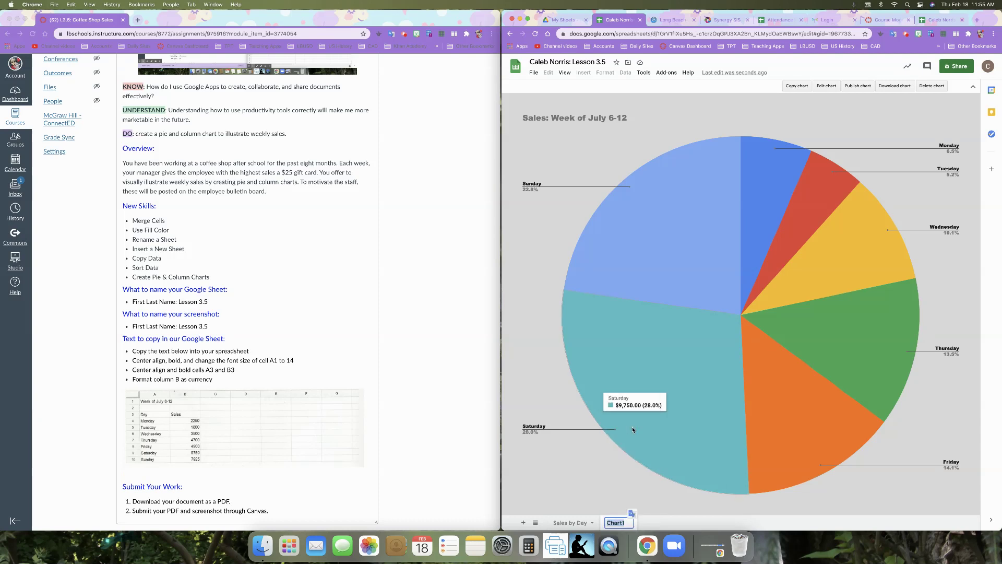
{"action": "type", "text": "Sales by Day-"}
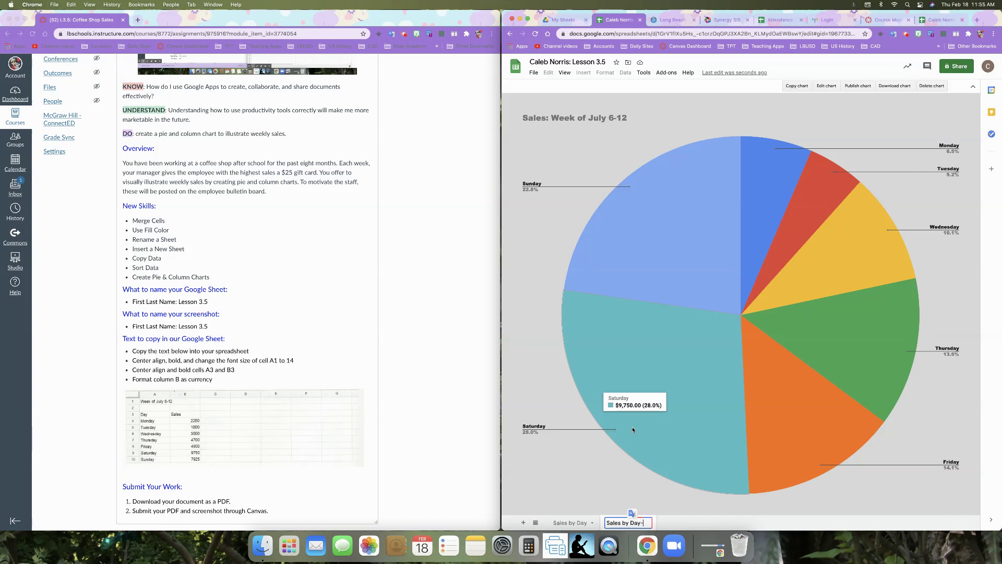
{"action": "type", "text": "Pie"}
{"action": "key", "text": "Return"}
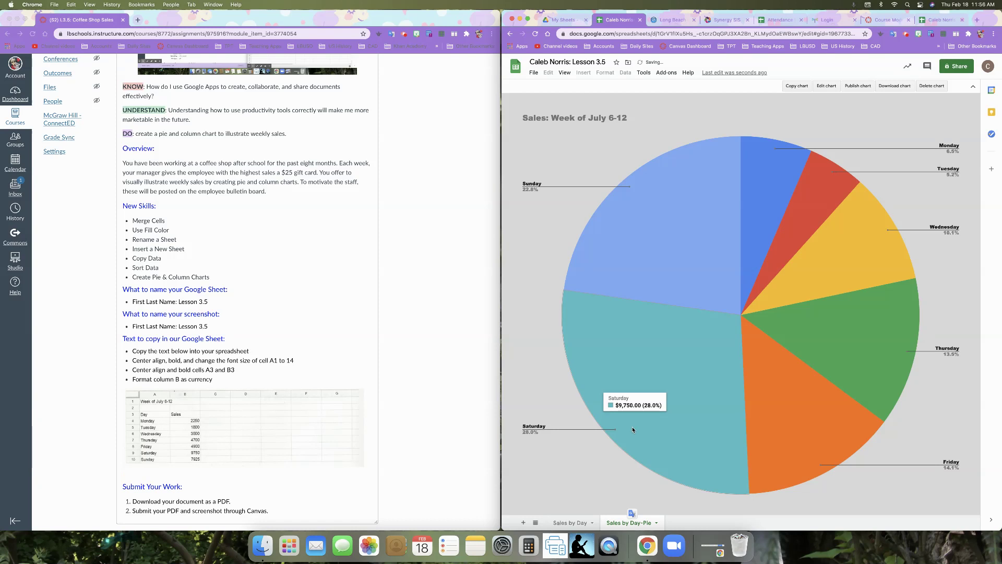
{"action": "left_click", "coordinate": [593, 525]}
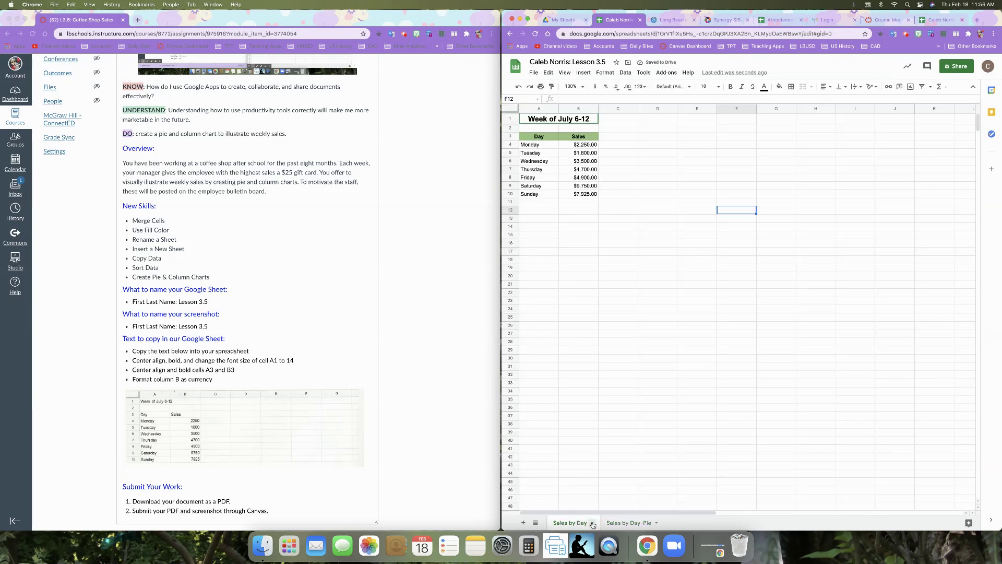
{"action": "left_click", "coordinate": [657, 524]}
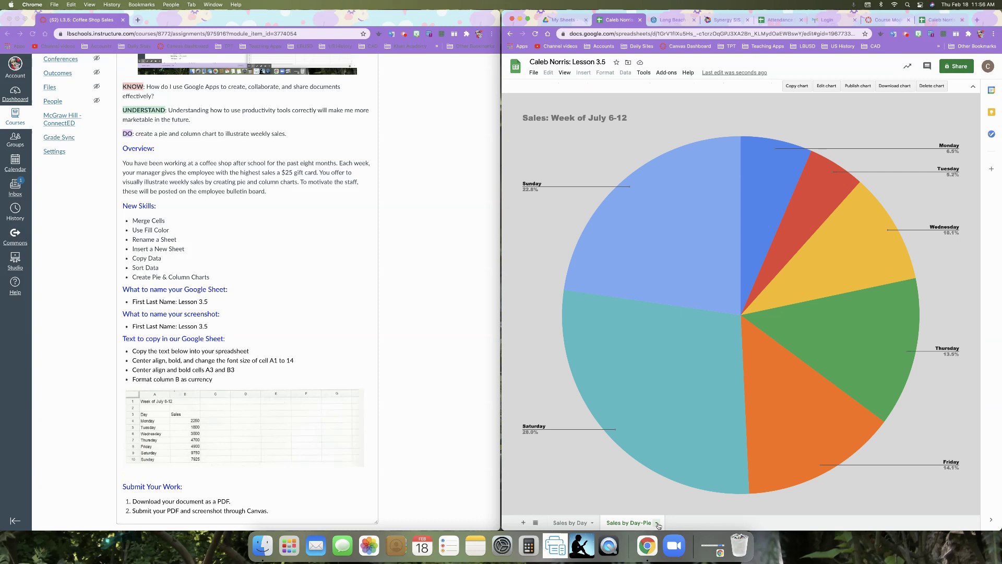
{"action": "left_click", "coordinate": [574, 524]}
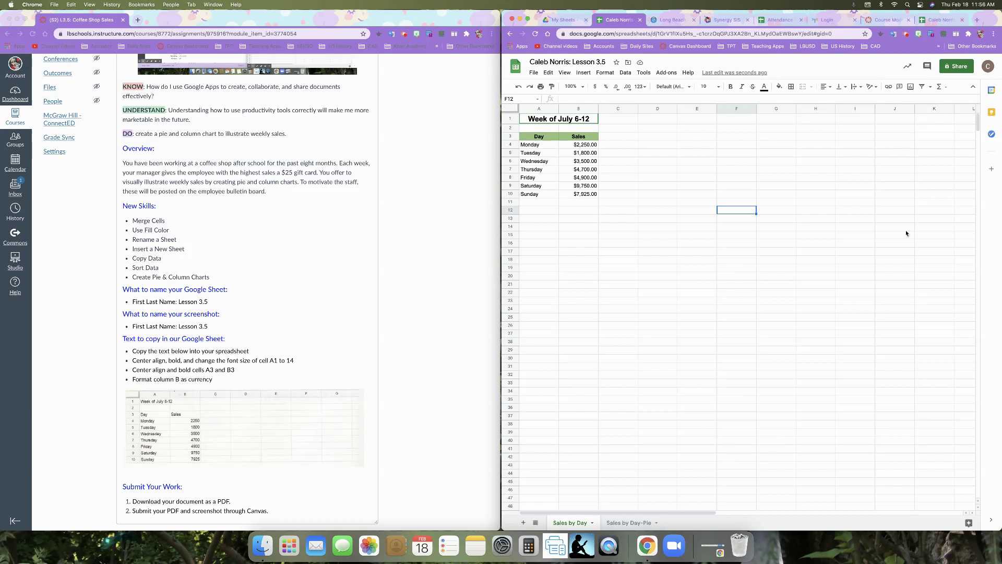
{"action": "left_click", "coordinate": [907, 36]}
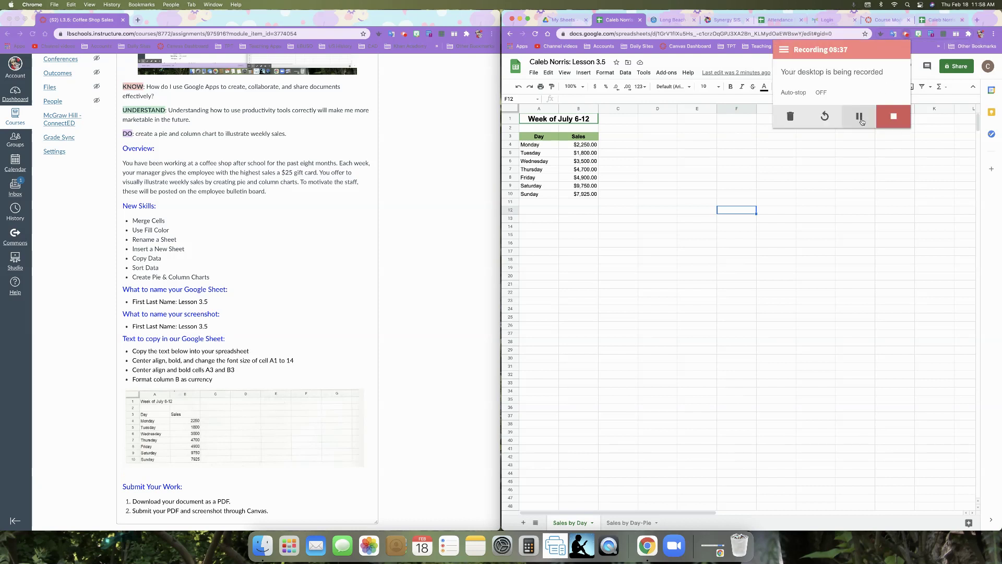
{"action": "left_click", "coordinate": [842, 246]}
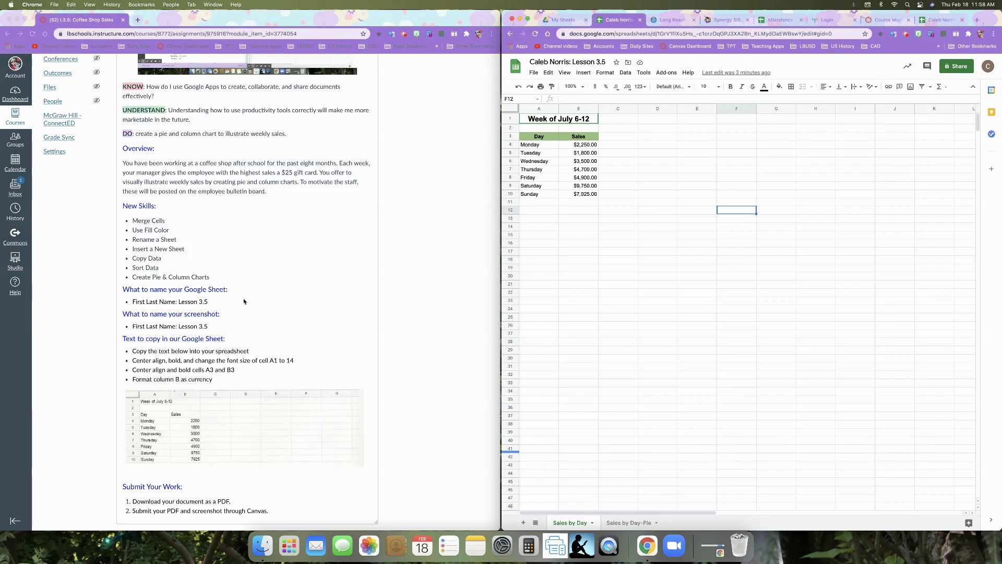
Add a blank Sheet2, then duplicate it and delete the Copy of Sheet2
{"action": "left_click", "coordinate": [522, 522]}
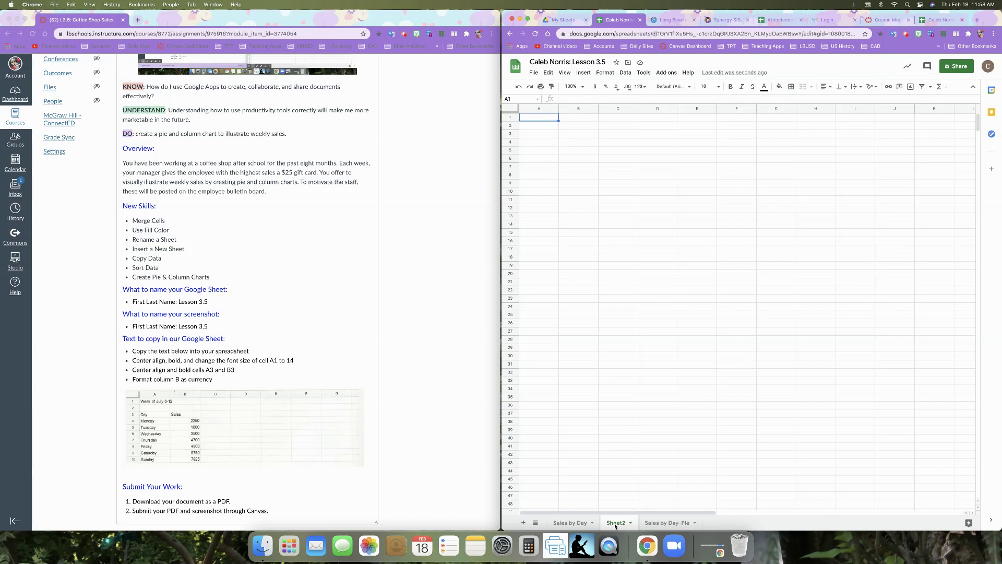
{"action": "left_click", "coordinate": [629, 524]}
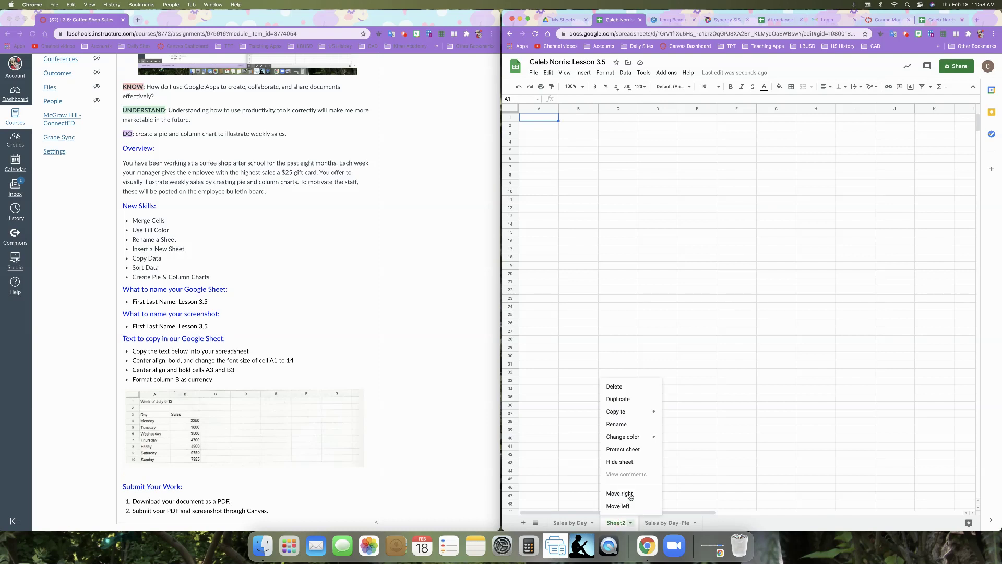
{"action": "left_click", "coordinate": [632, 399]}
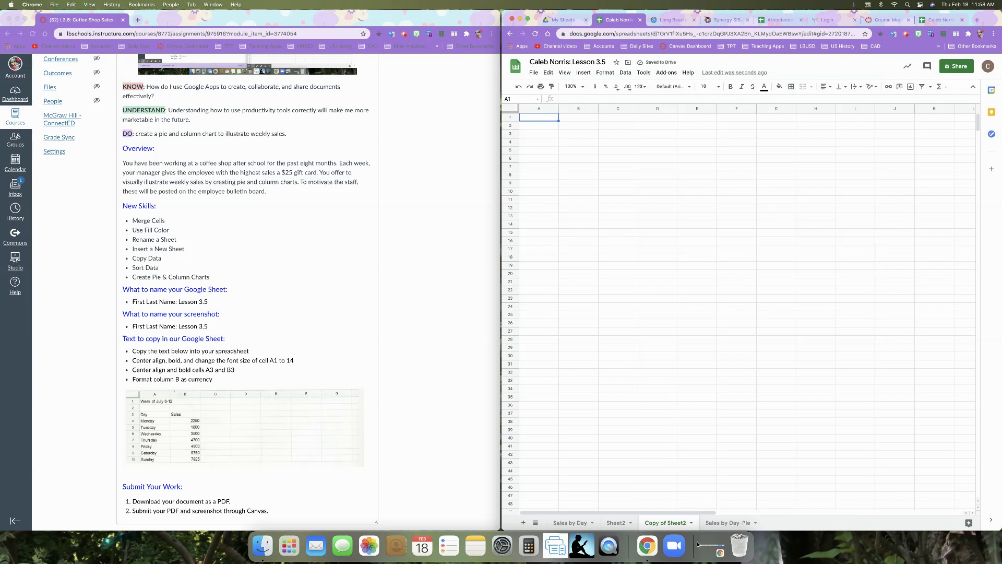
{"action": "left_click", "coordinate": [691, 523]}
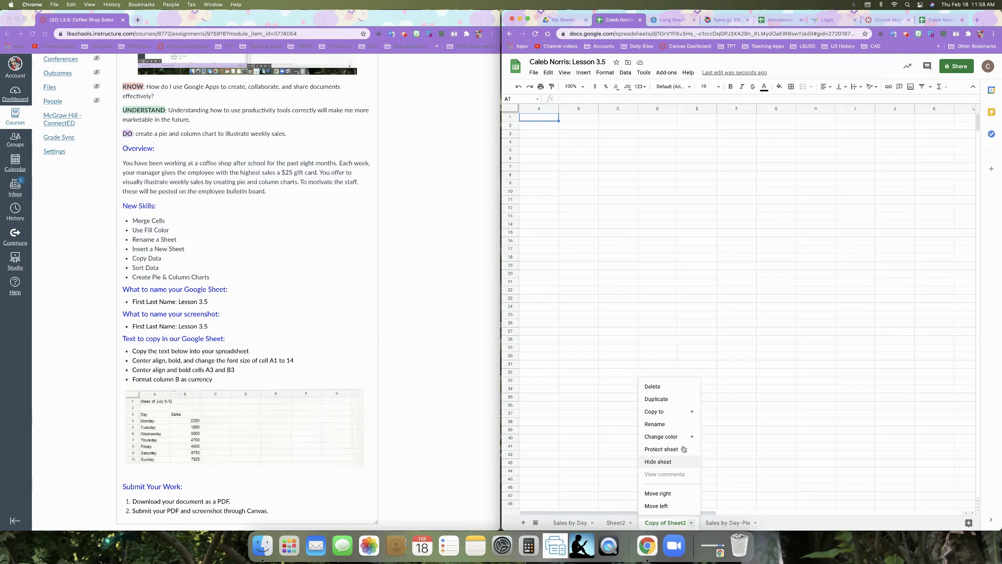
{"action": "left_click", "coordinate": [678, 386]}
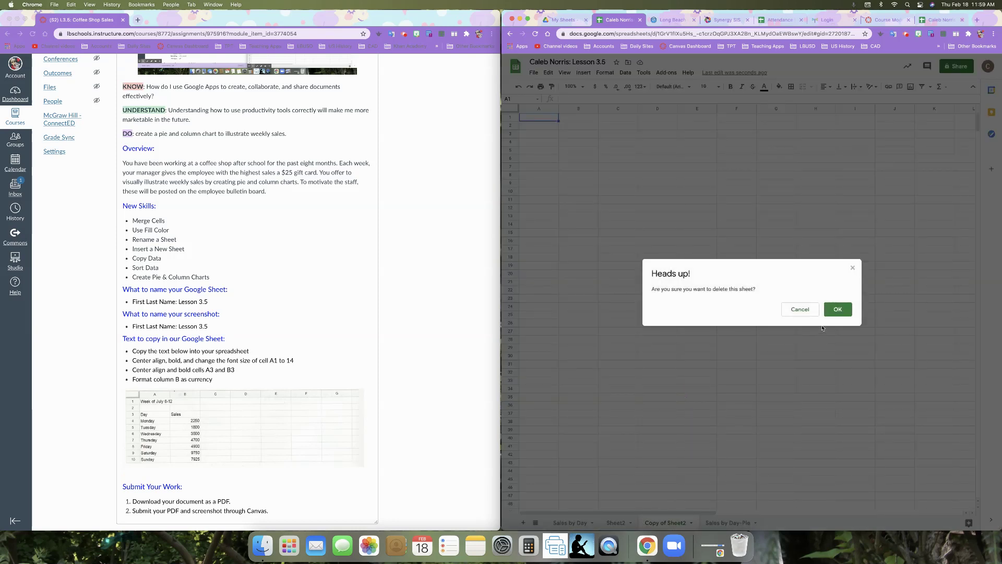
{"action": "left_click", "coordinate": [836, 310]}
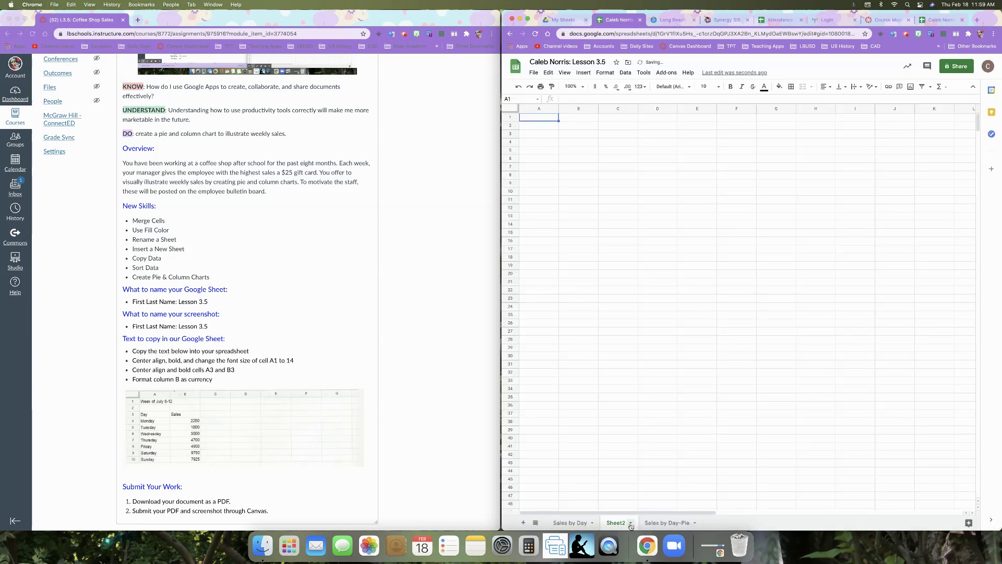
Rename Sheet2 to 'Highest to Lowest Sales'
{"action": "left_click", "coordinate": [631, 526]}
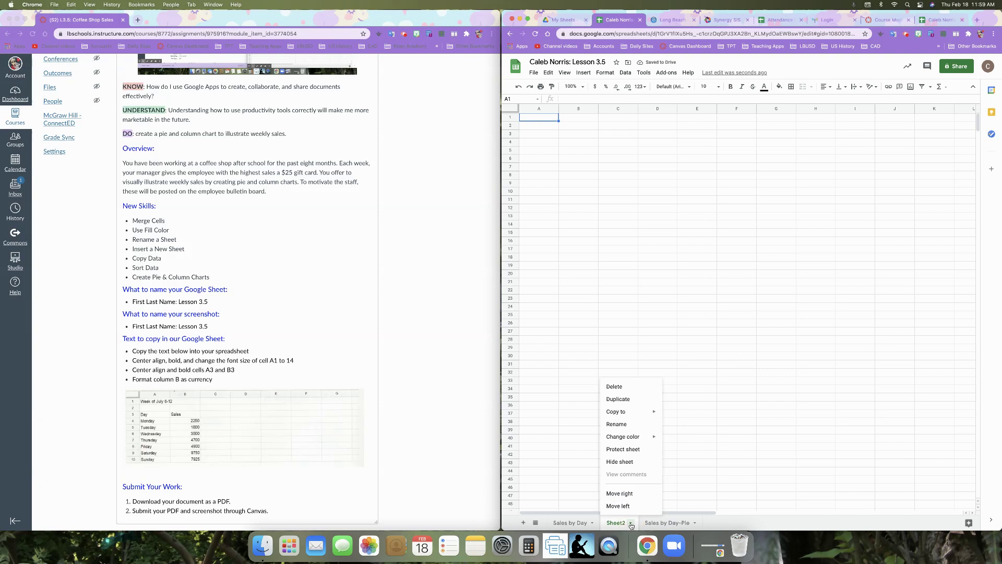
{"action": "left_click", "coordinate": [636, 425]}
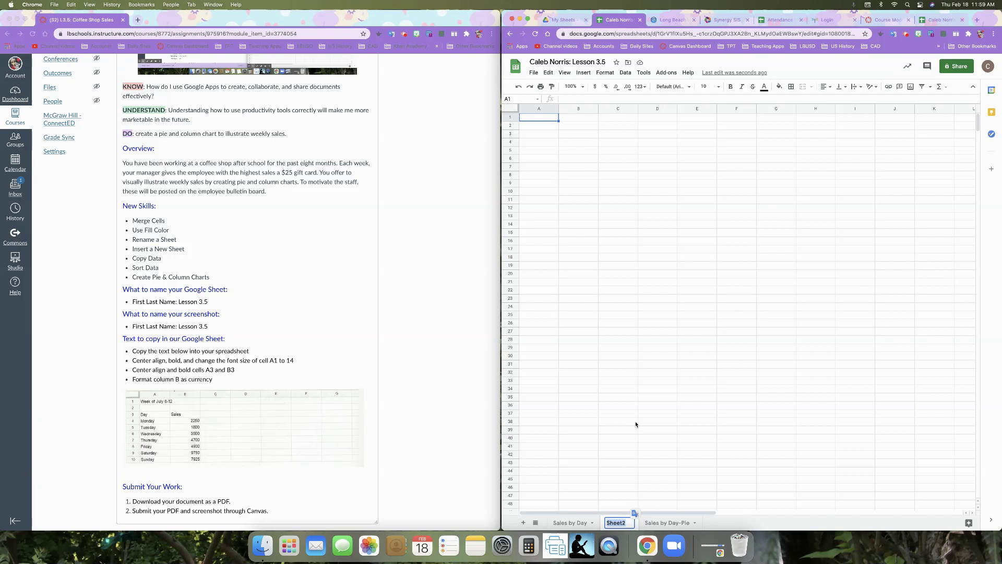
{"action": "type", "text": "H"}
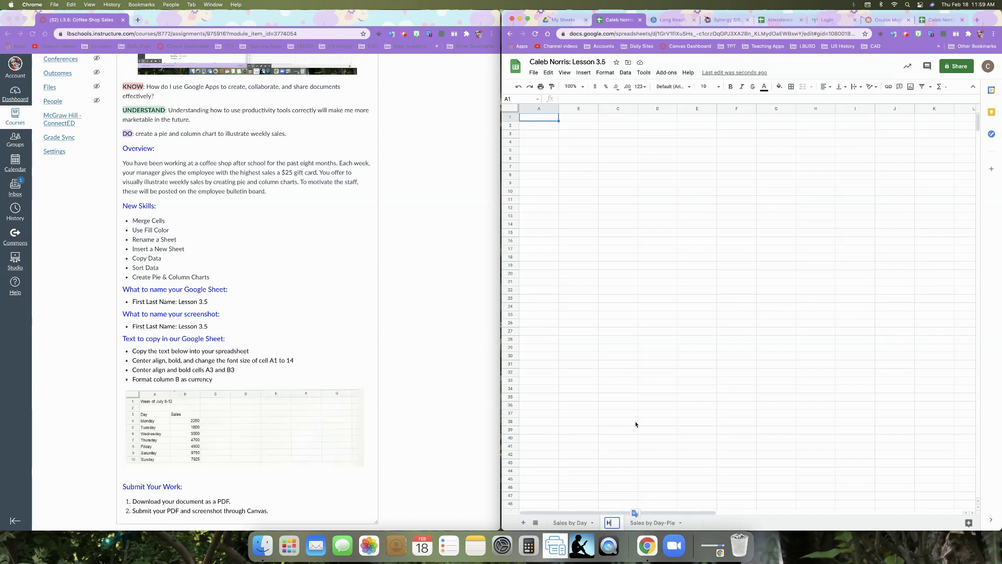
{"action": "type", "text": "ighest to Lowest Sales"}
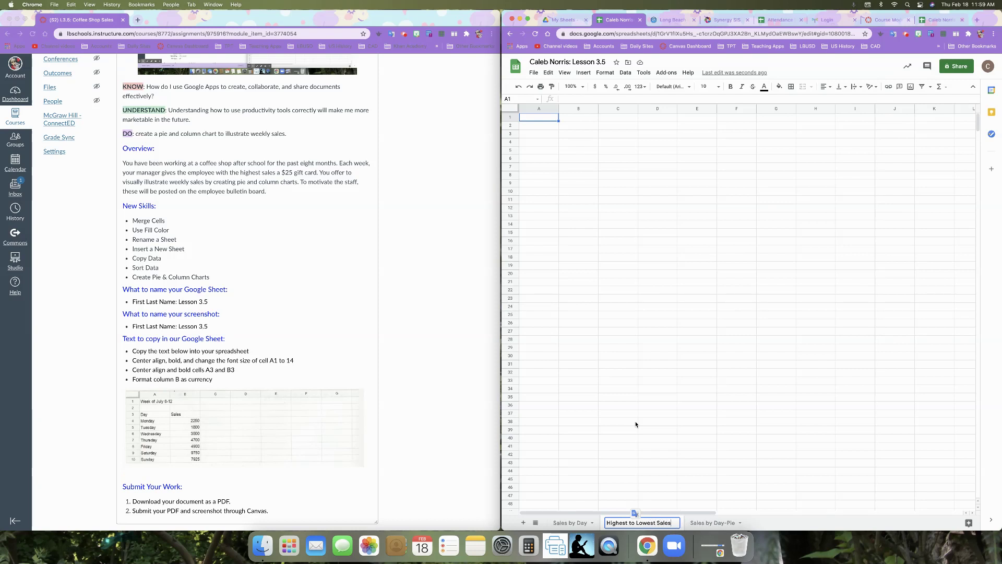
{"action": "key", "text": "Return"}
{"action": "left_click", "coordinate": [640, 431]}
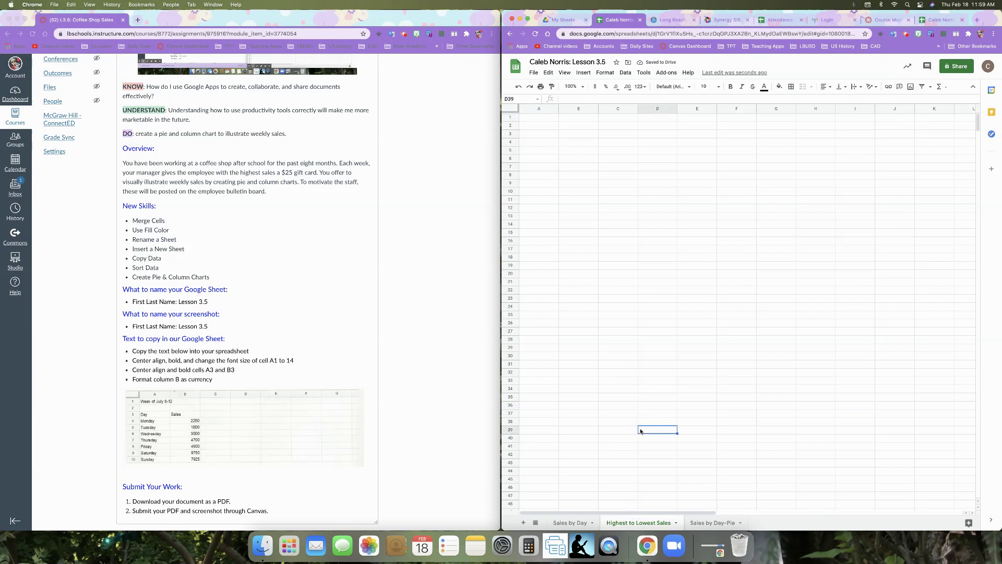
On the Sales by Day sheet, copy the weekly sales table in A1:B10
{"action": "left_click", "coordinate": [567, 524]}
{"action": "left_click", "coordinate": [628, 521]}
{"action": "left_click", "coordinate": [573, 523]}
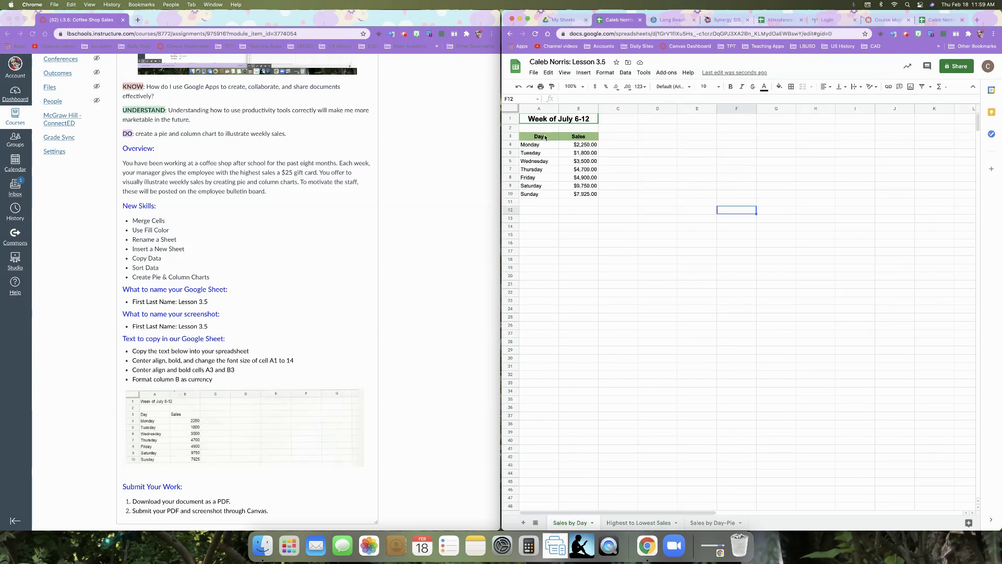
{"action": "left_click_drag", "start_coordinate": [541, 120], "coordinate": [559, 192]}
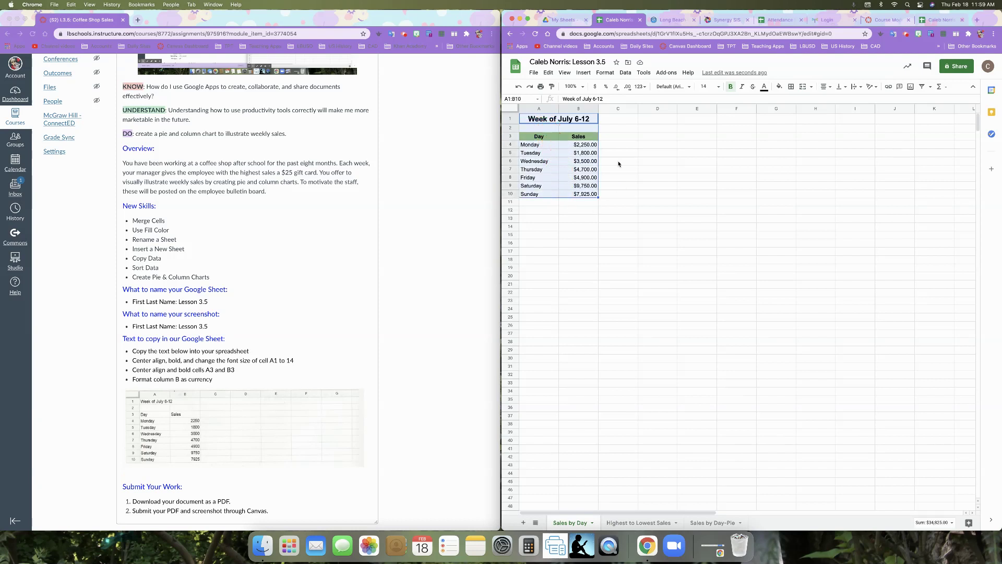
{"action": "right_click", "coordinate": [563, 195]}
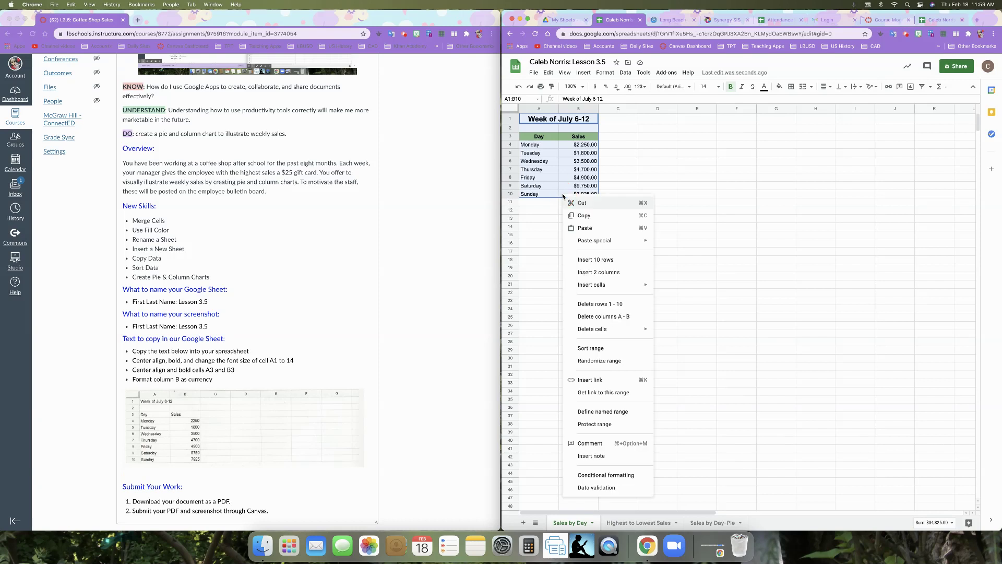
{"action": "left_click", "coordinate": [577, 217]}
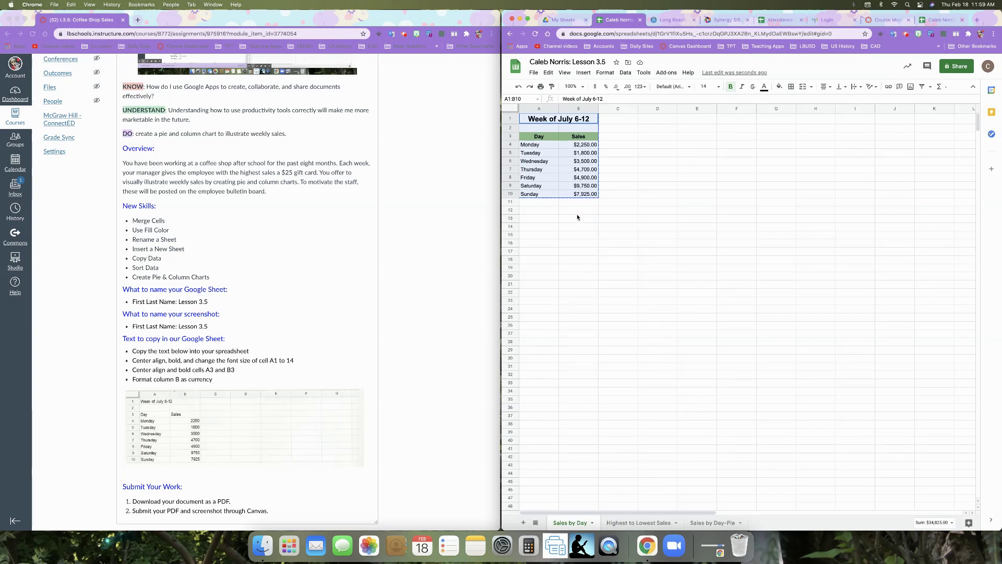
Copy the table again from the Edit menu, then select A1 on Highest to Lowest Sales
{"action": "left_click", "coordinate": [549, 74]}
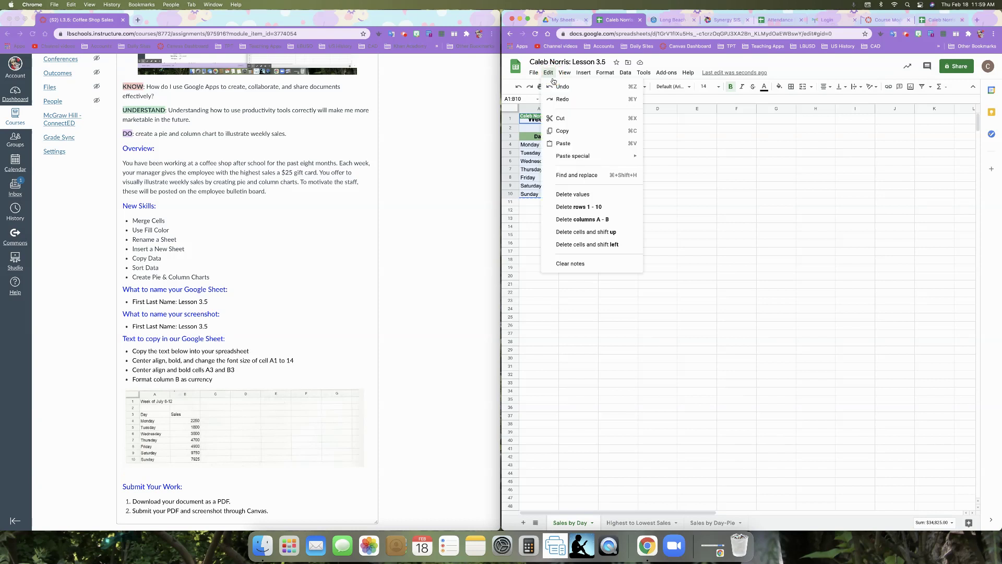
{"action": "left_click", "coordinate": [562, 130]}
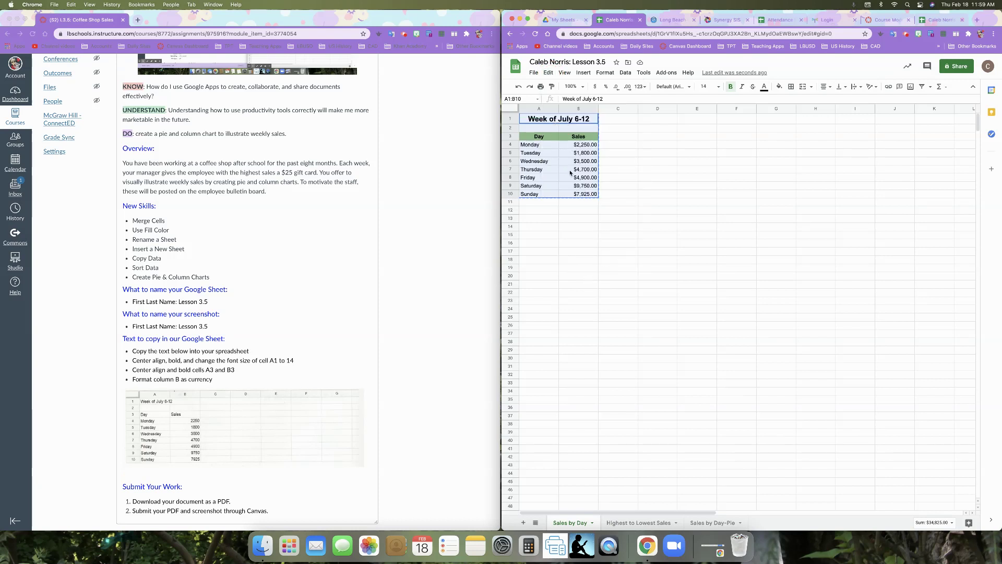
{"action": "left_click", "coordinate": [639, 524]}
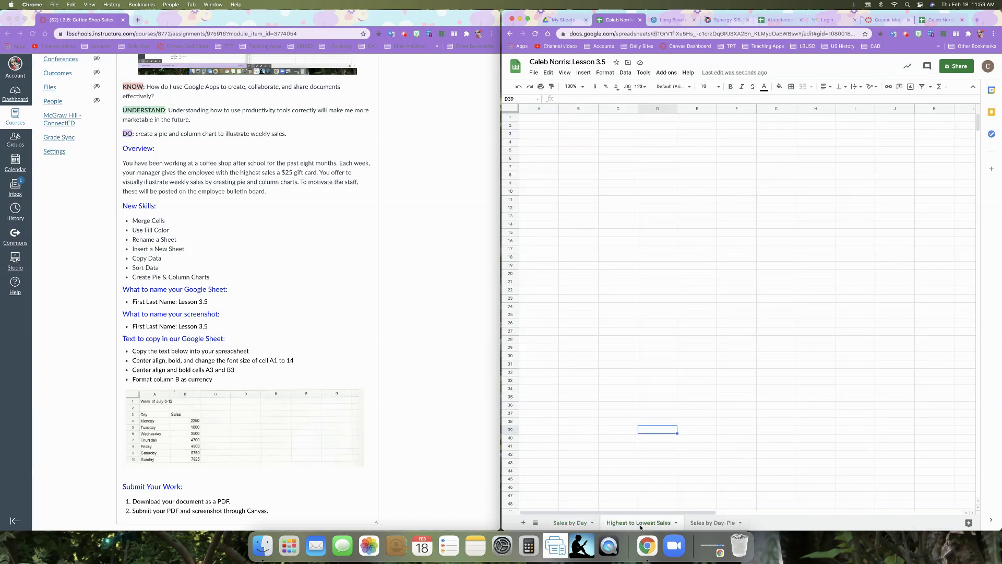
{"action": "left_click", "coordinate": [528, 120]}
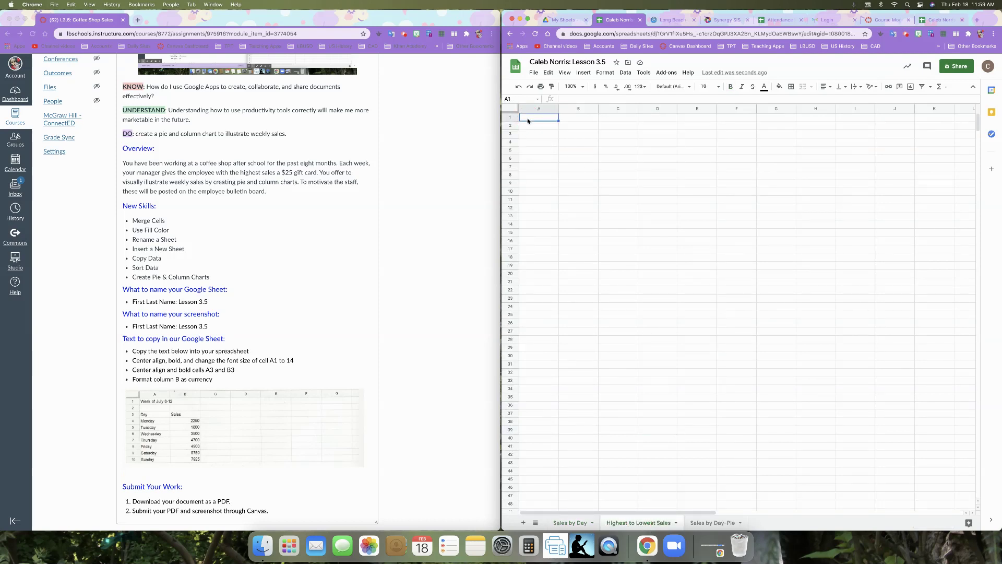
Paste the sales table at A1 twice, undoing each paste to empty the sheet
{"action": "right_click", "coordinate": [528, 120]}
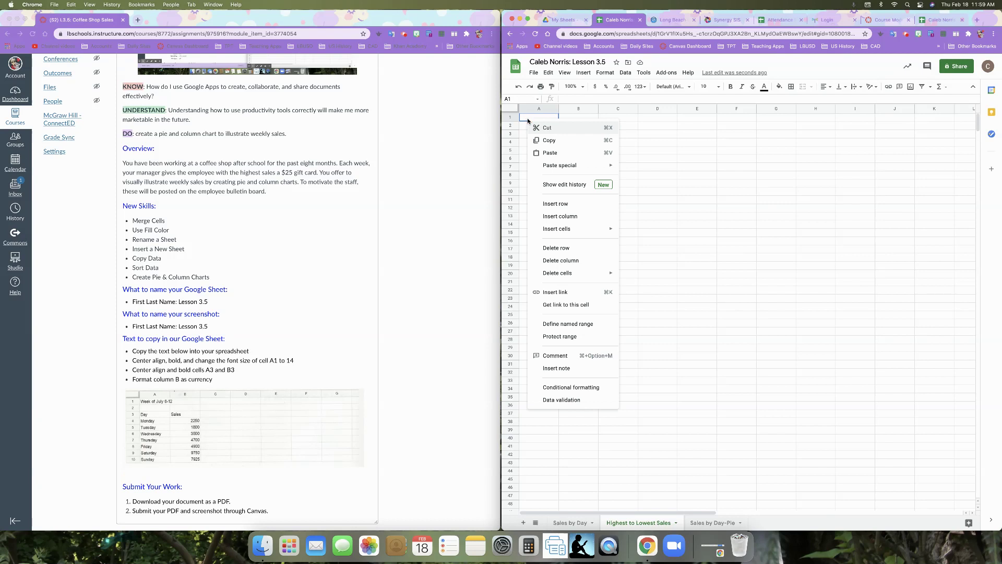
{"action": "left_click", "coordinate": [543, 143]}
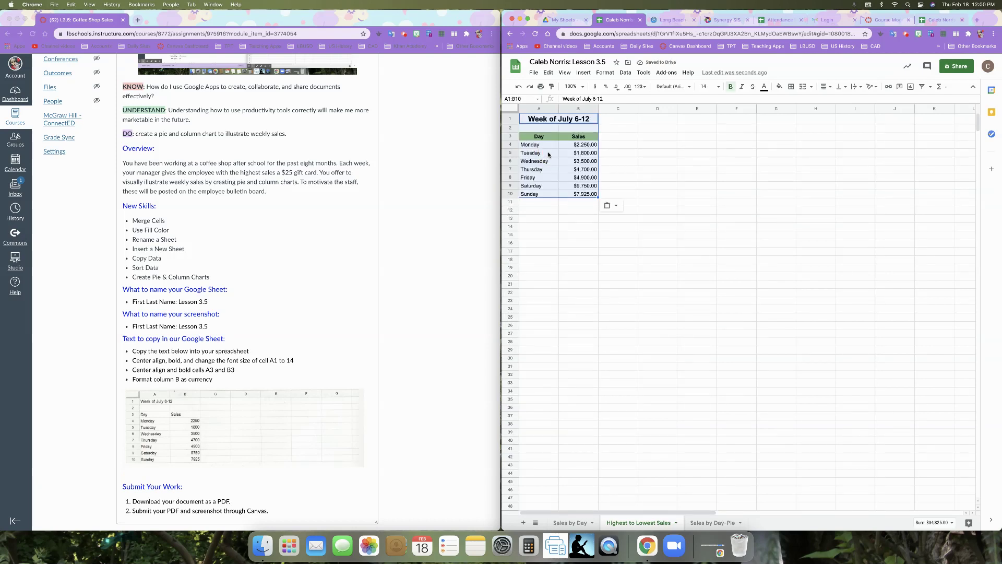
{"action": "key", "text": "super+z"}
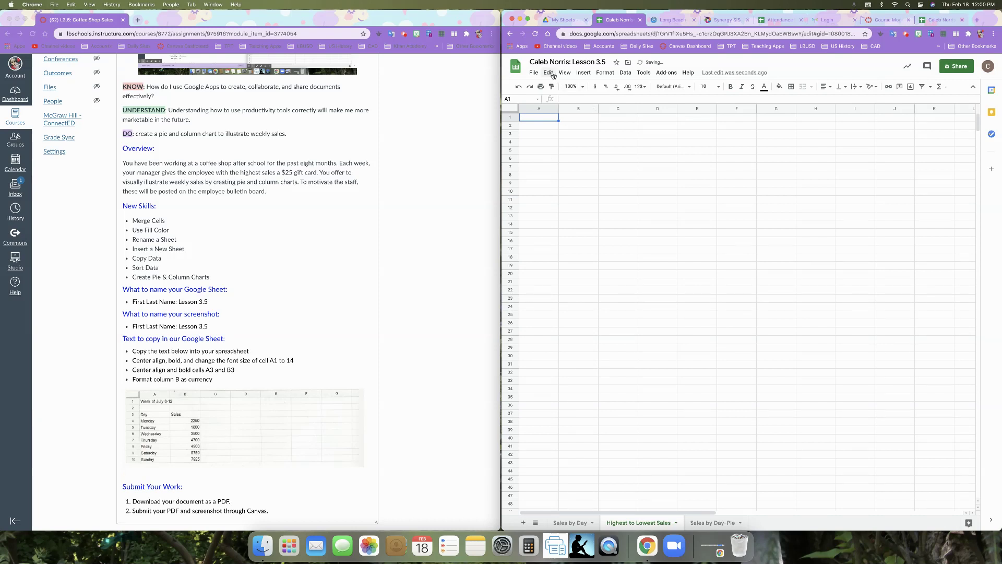
{"action": "left_click", "coordinate": [552, 74]}
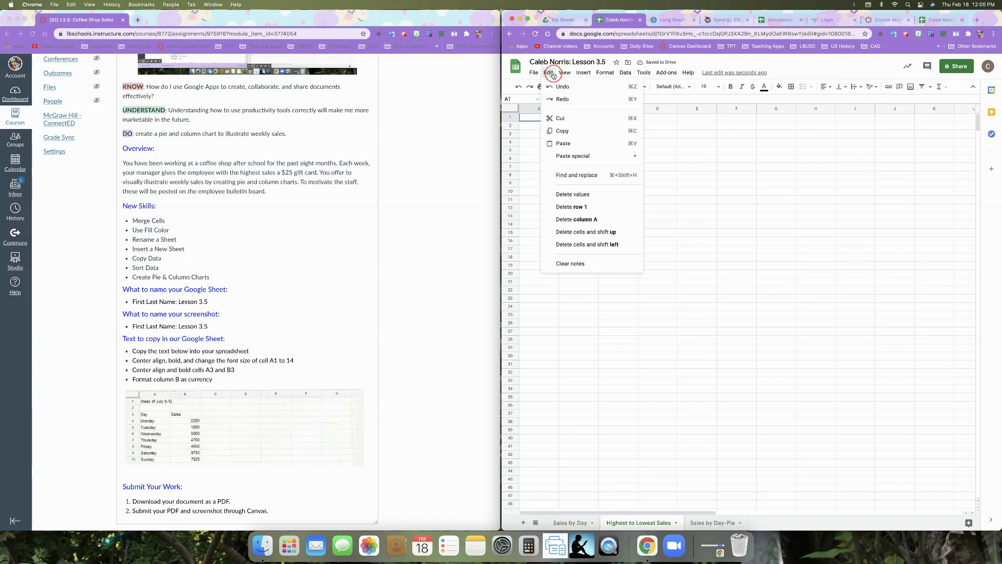
{"action": "left_click", "coordinate": [564, 143]}
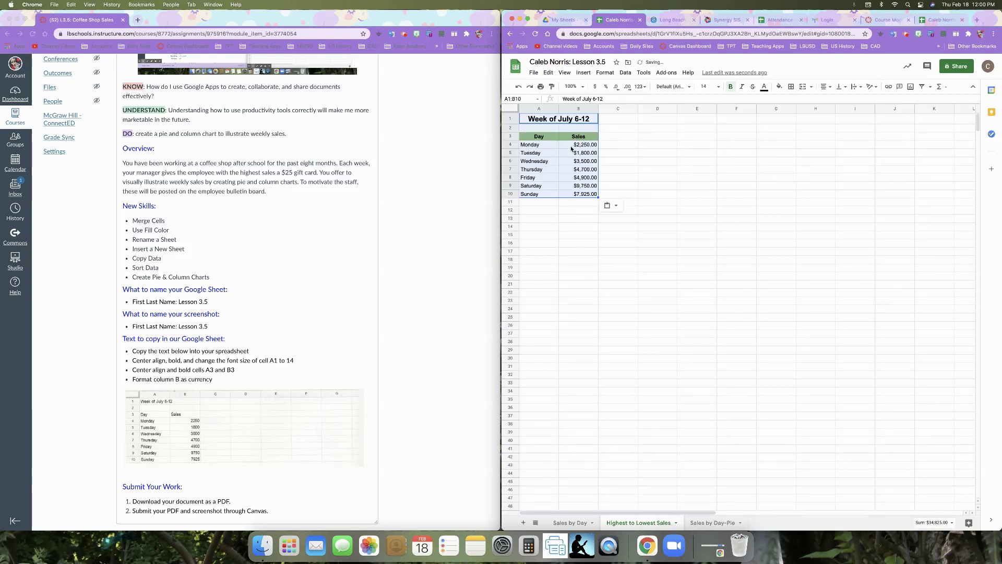
{"action": "key", "text": "super+z"}
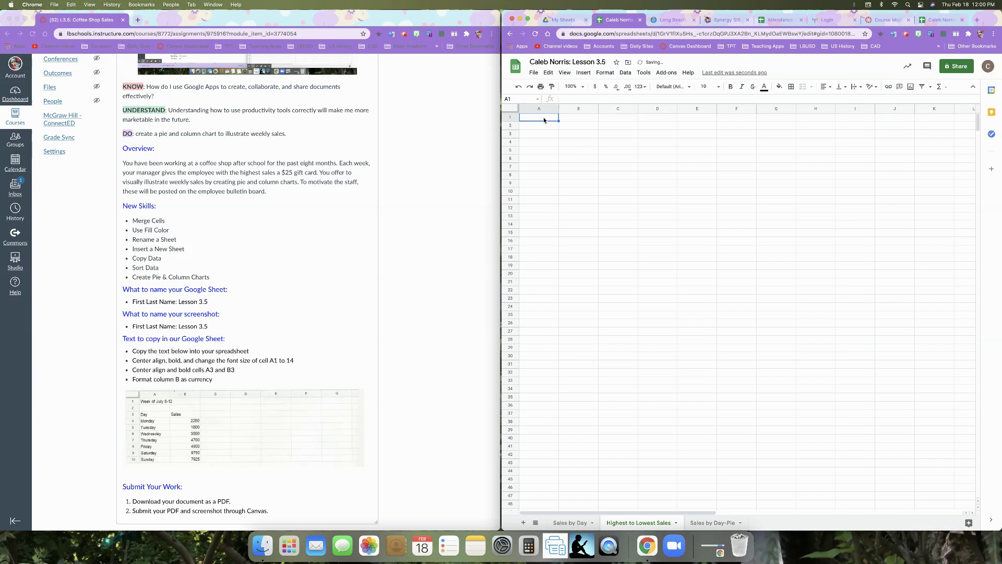
Paste the formatted table at A1 with Cmd+V and select the data A3:B10
{"action": "right_click", "coordinate": [544, 120]}
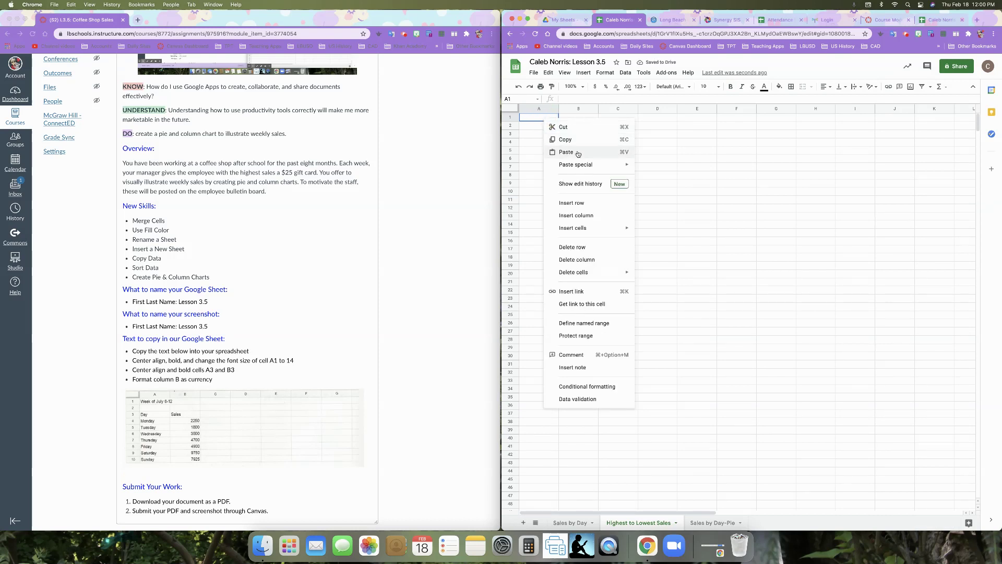
{"action": "left_click", "coordinate": [536, 121]}
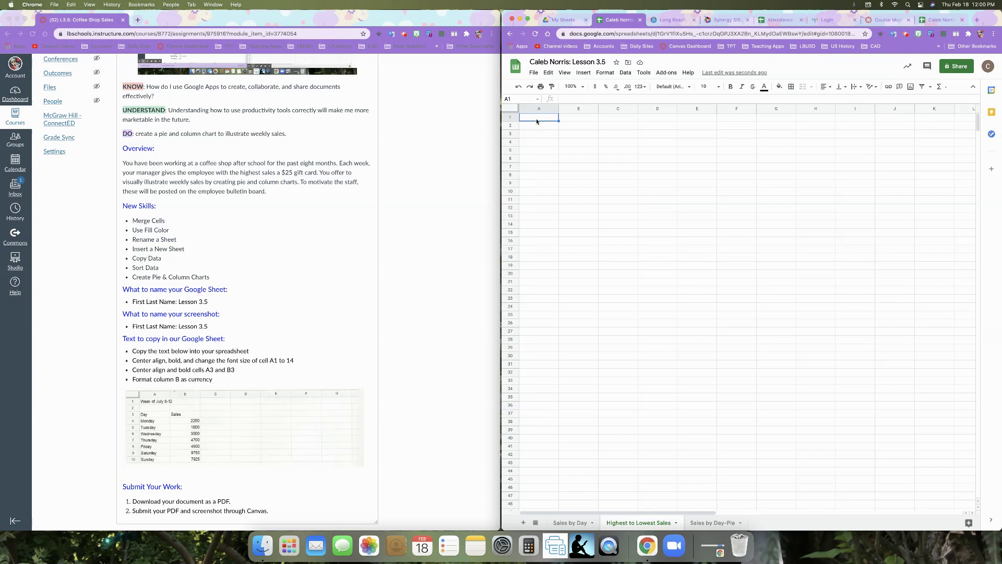
{"action": "key", "text": "super+v"}
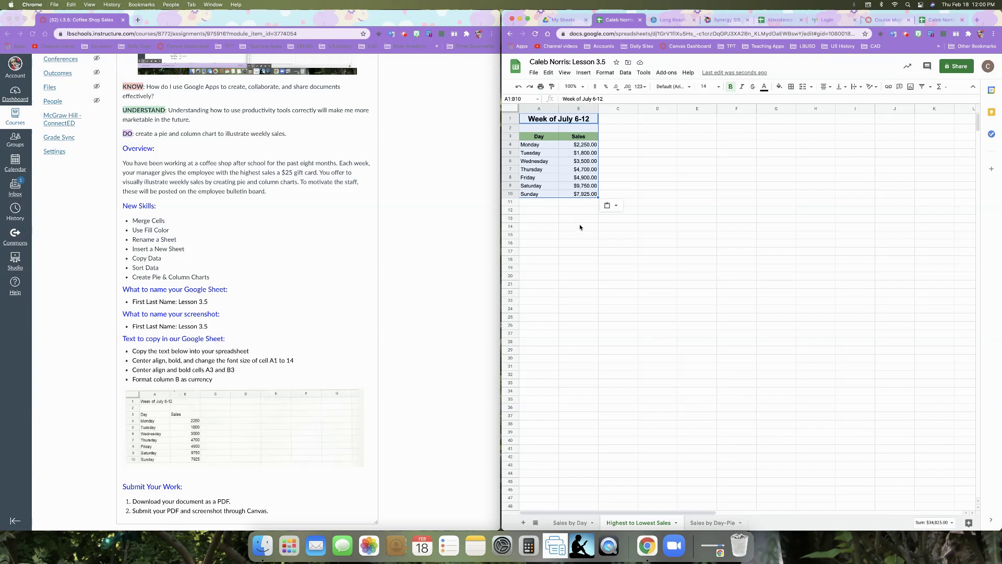
{"action": "left_click", "coordinate": [542, 227]}
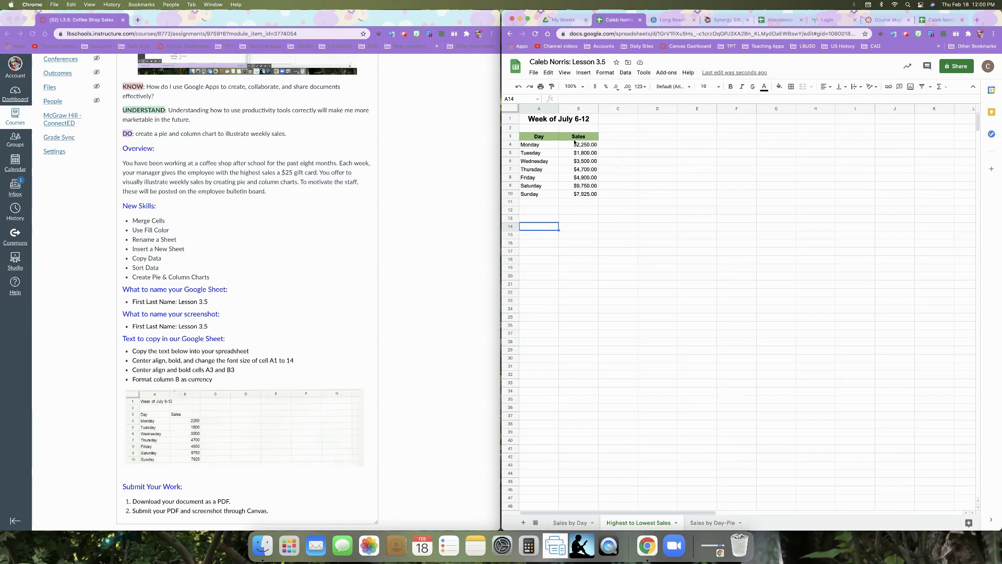
{"action": "left_click", "coordinate": [528, 139]}
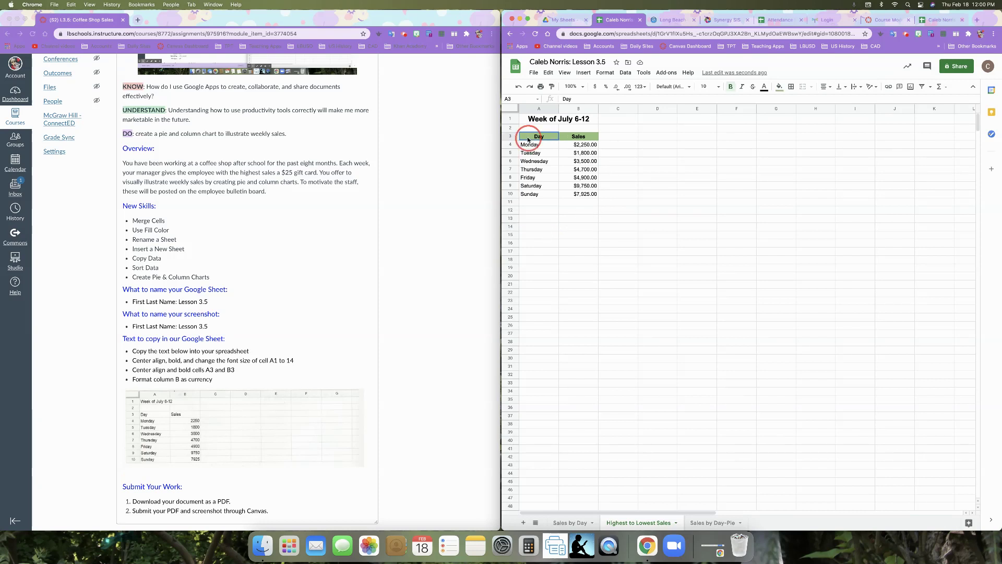
{"action": "left_click_drag", "start_coordinate": [530, 140], "coordinate": [579, 197]}
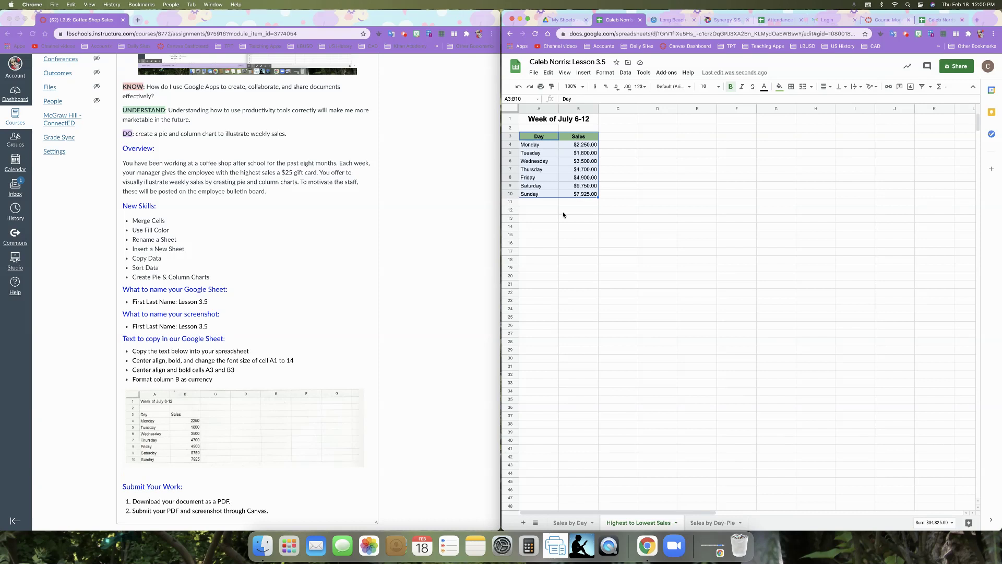
Sort A3:B10 by Sales Z→A with a header row, Saturday $9,750 first
{"action": "left_click", "coordinate": [625, 73]}
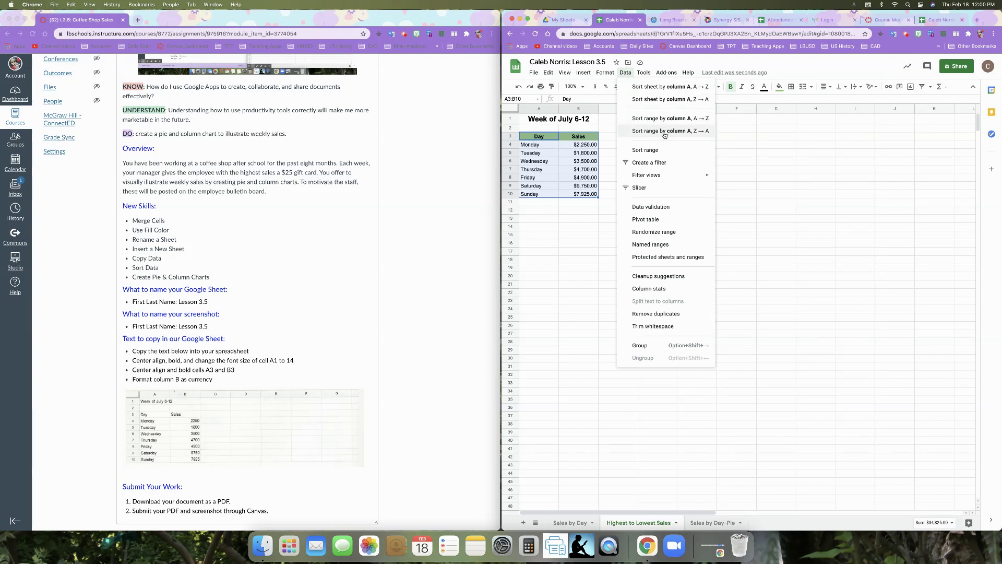
{"action": "left_click", "coordinate": [660, 150]}
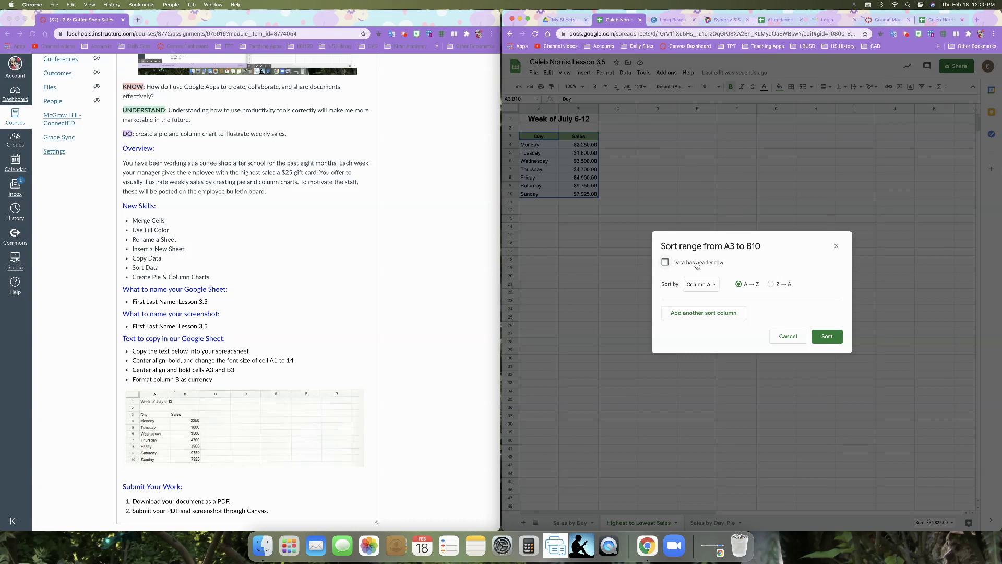
{"action": "left_click", "coordinate": [665, 262]}
{"action": "left_click", "coordinate": [701, 285]}
{"action": "left_click", "coordinate": [704, 298]}
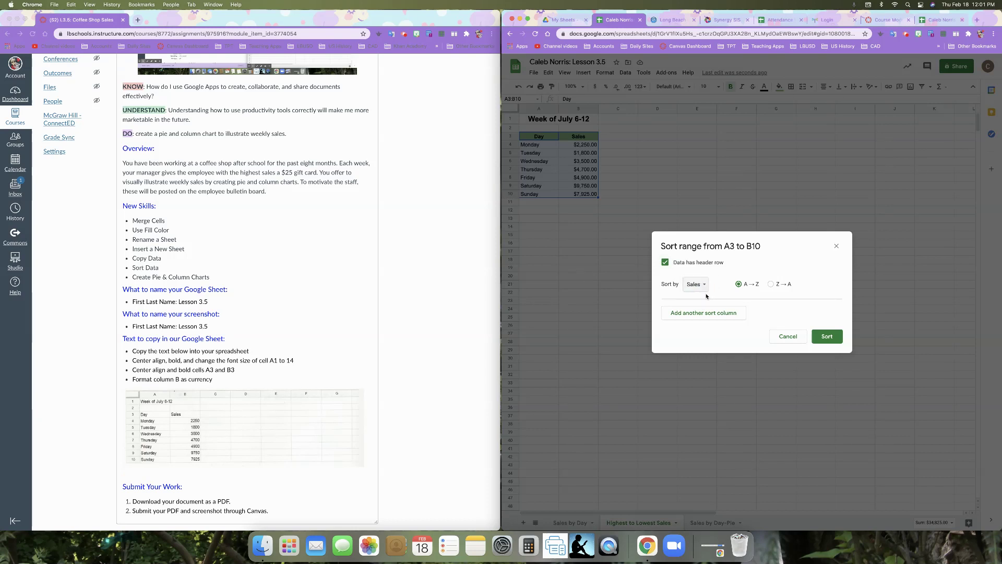
{"action": "left_click", "coordinate": [772, 284]}
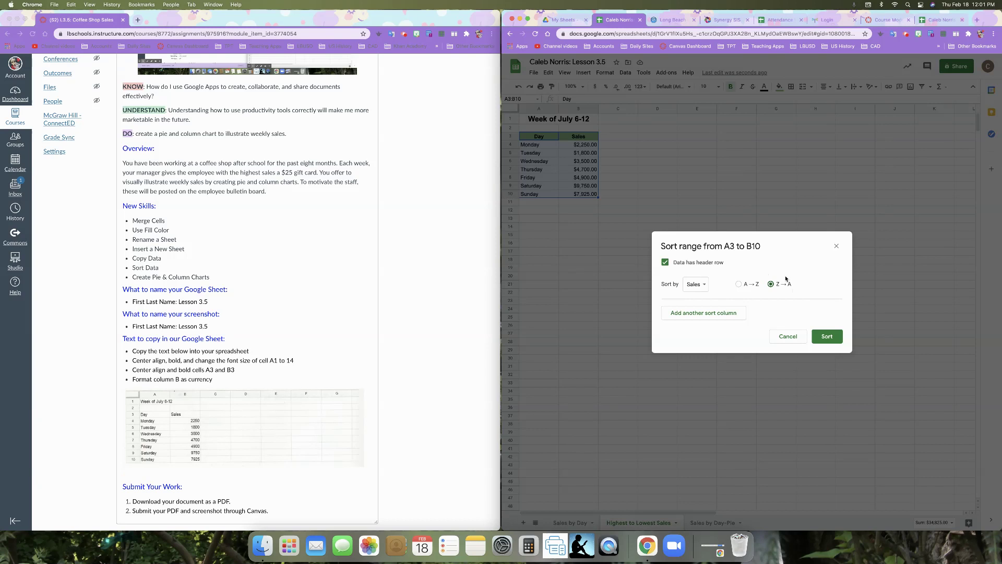
{"action": "left_click", "coordinate": [827, 337]}
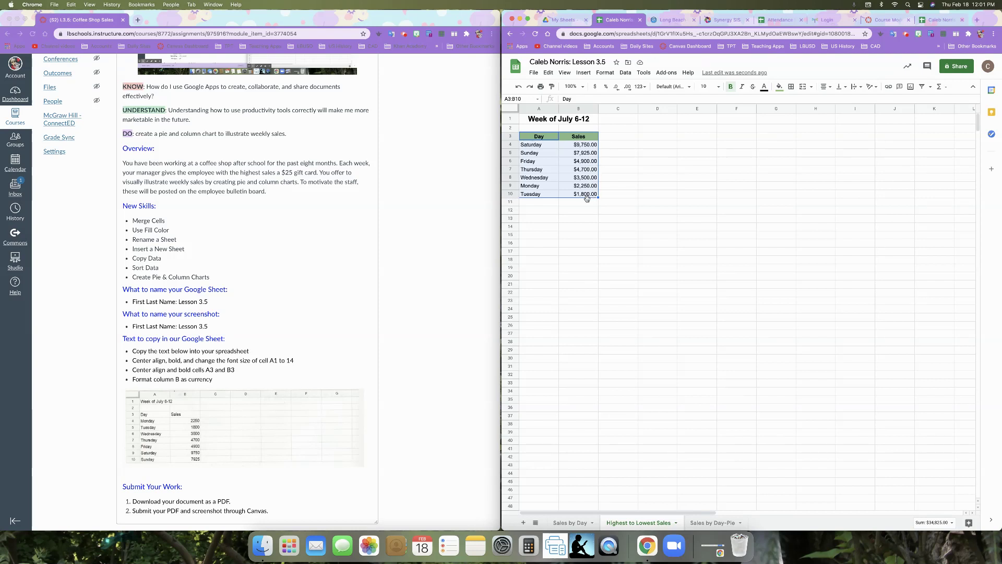
{"action": "left_click", "coordinate": [579, 226]}
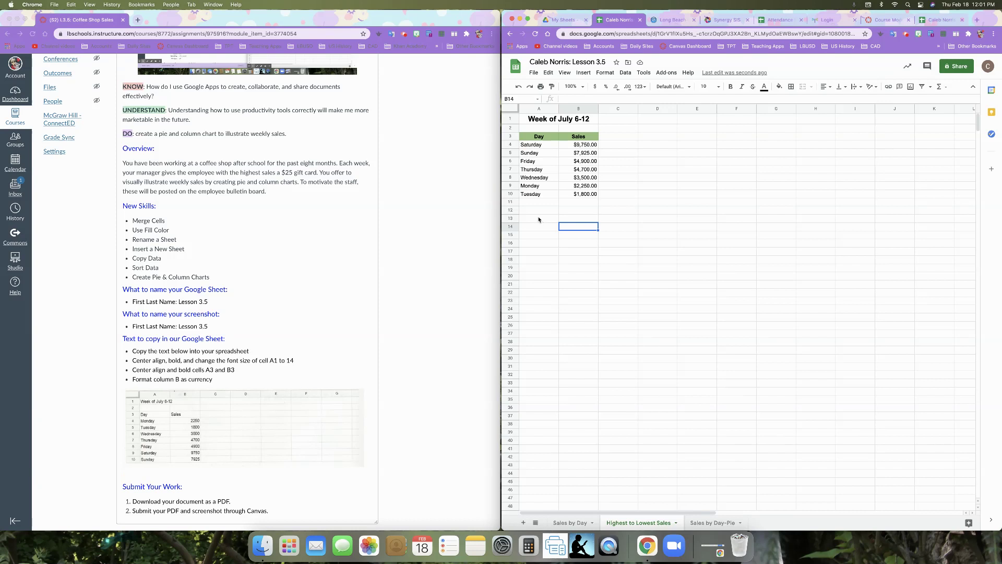
{"action": "left_click", "coordinate": [530, 137]}
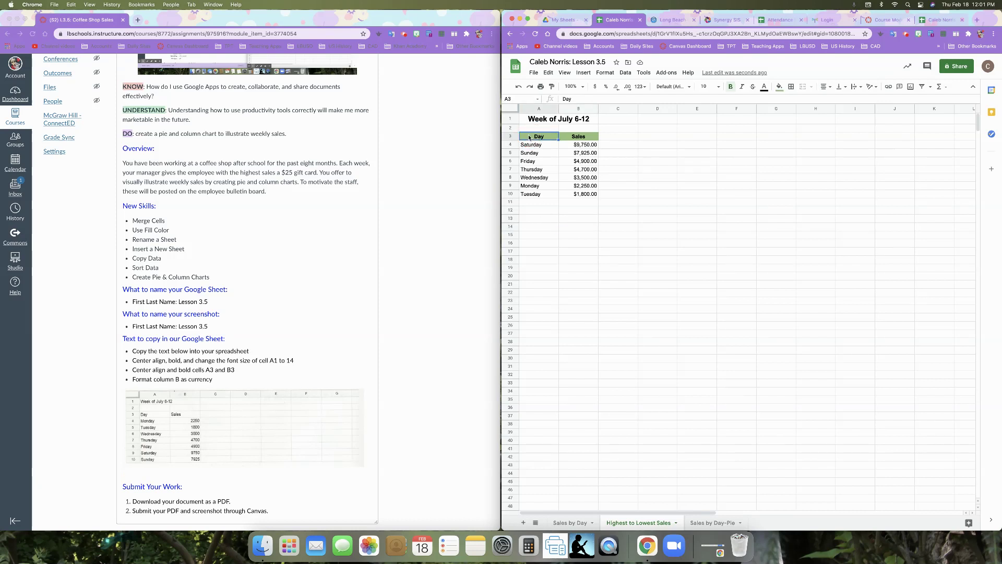
Insert a chart of the sales data and change it from a pie to a column chart
{"action": "left_click", "coordinate": [586, 73]}
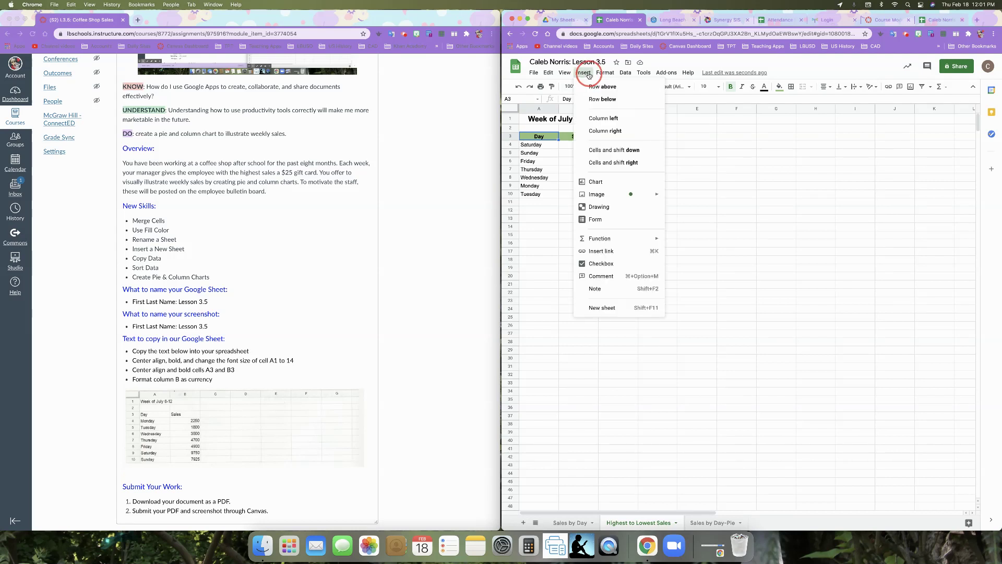
{"action": "left_click", "coordinate": [608, 181]}
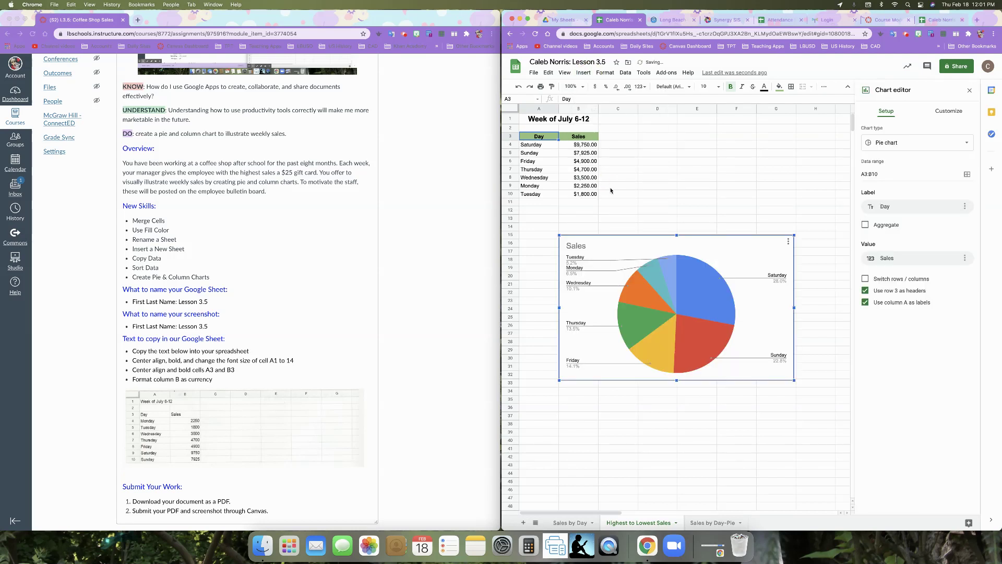
{"action": "left_click", "coordinate": [903, 144]}
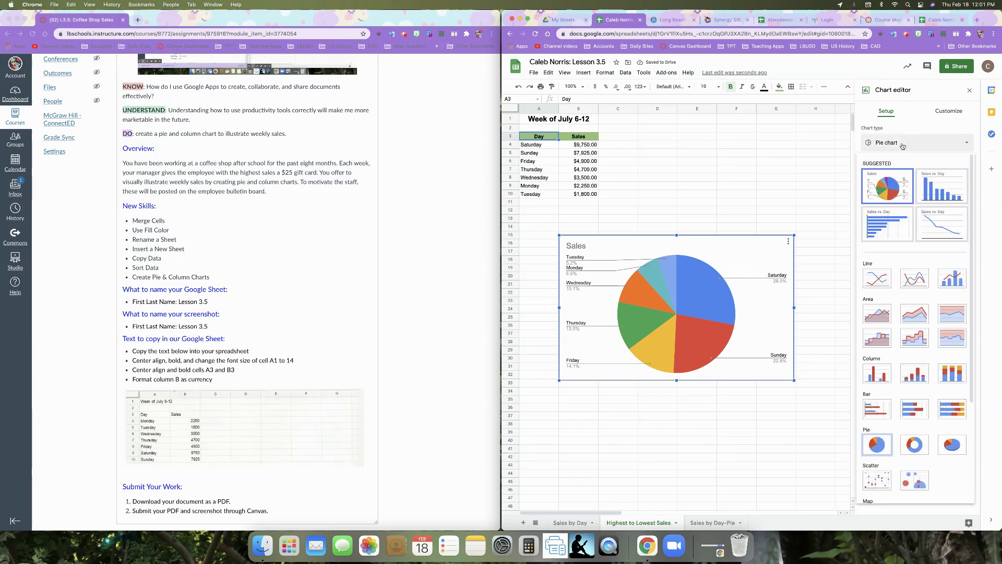
{"action": "left_click", "coordinate": [934, 197]}
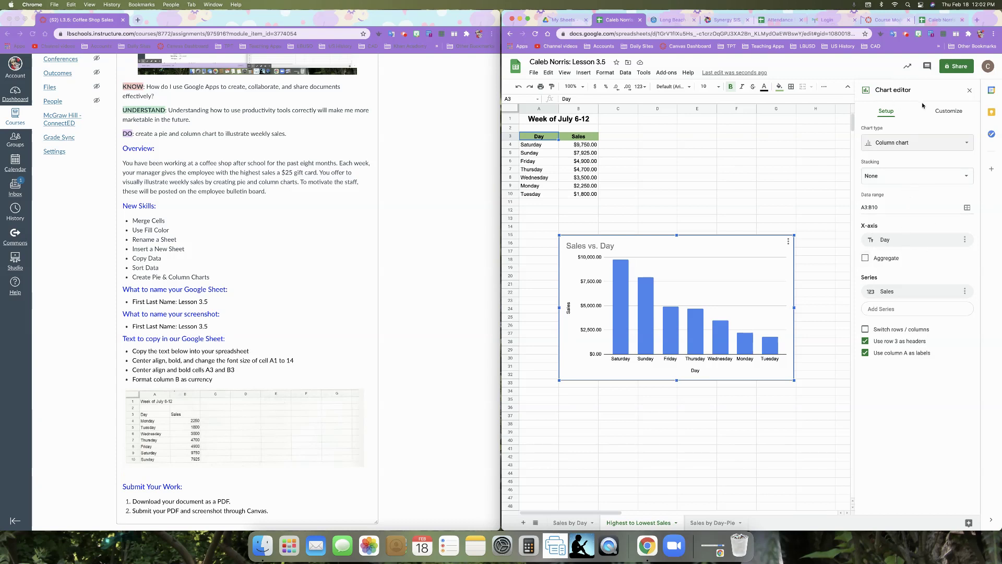
{"action": "left_click", "coordinate": [943, 112]}
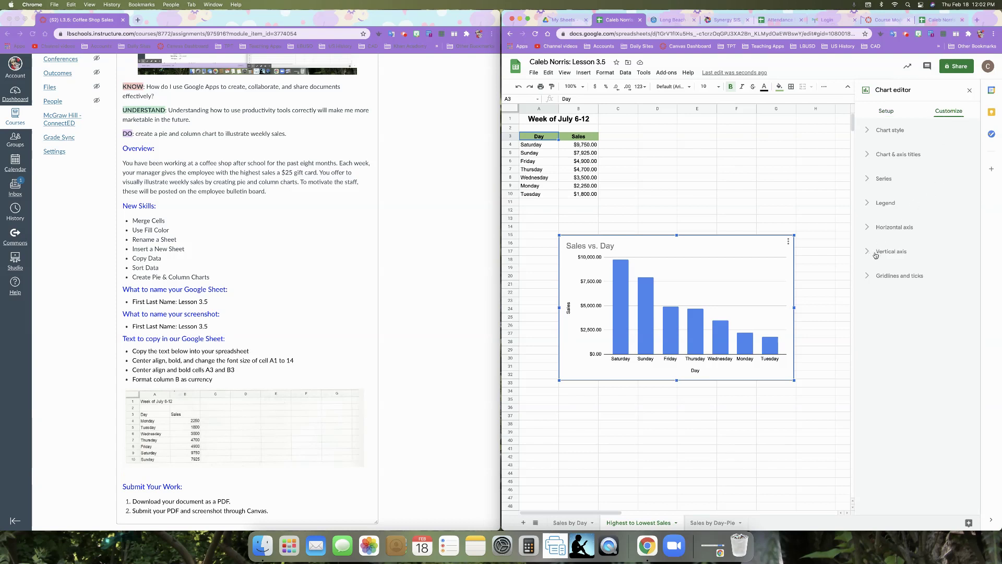
Change the chart title to 'Highest to Lowest Sales' with the title font set to Tahoma
{"action": "left_click", "coordinate": [866, 155]}
{"action": "double_click", "coordinate": [901, 215]}
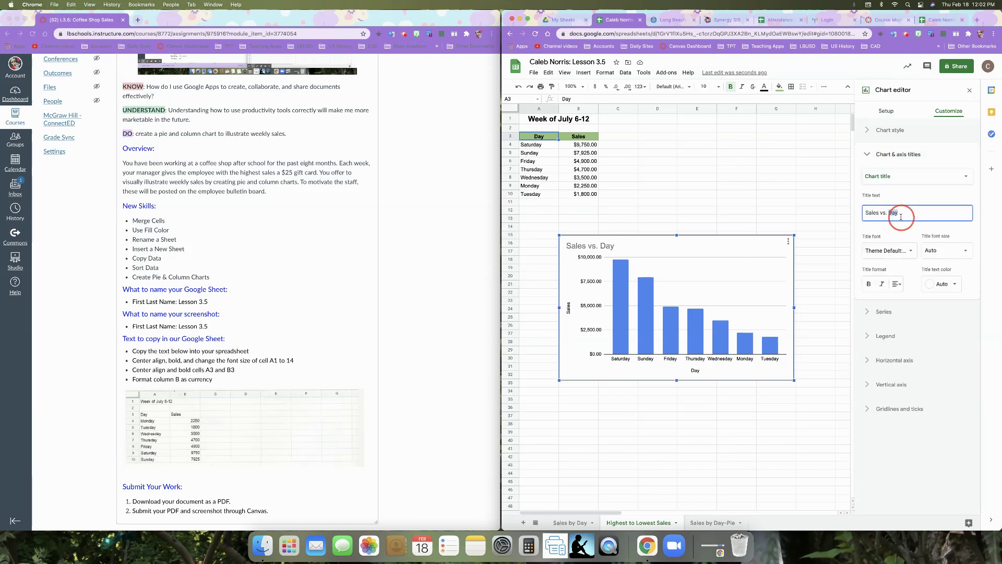
{"action": "triple_click", "coordinate": [901, 215]}
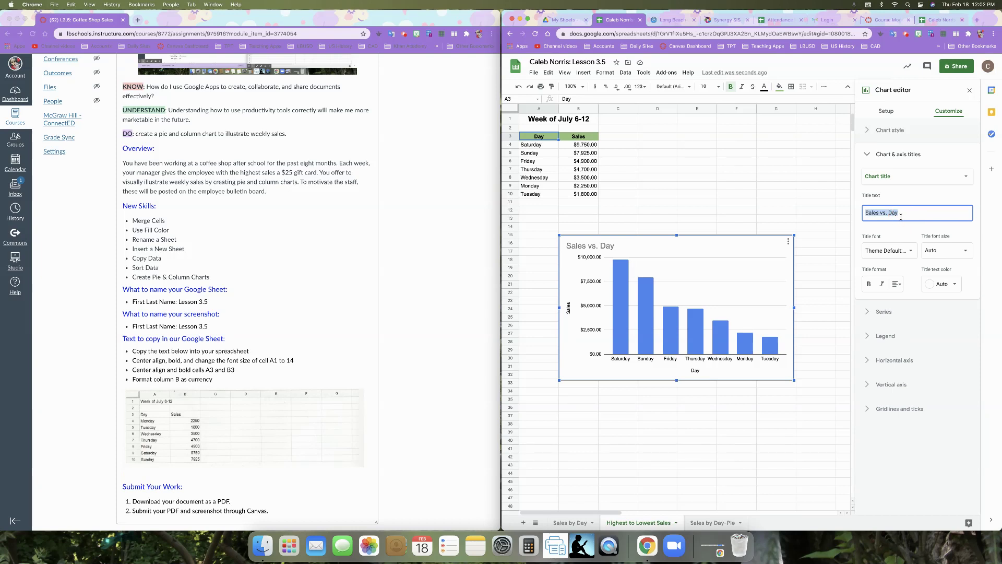
{"action": "type", "text": "Highest to Lowest Sales"}
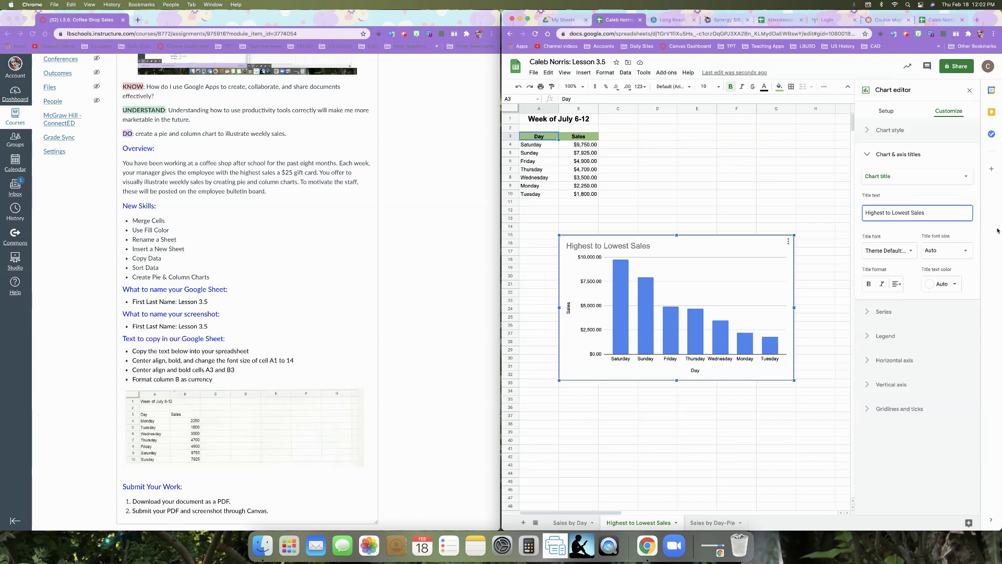
{"action": "left_click", "coordinate": [892, 251]}
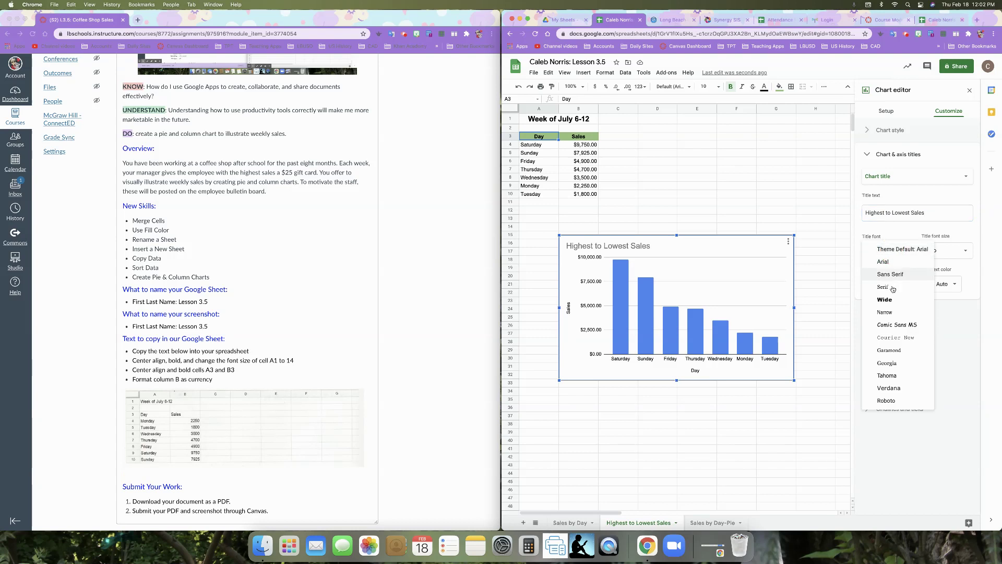
{"action": "left_click", "coordinate": [895, 375]}
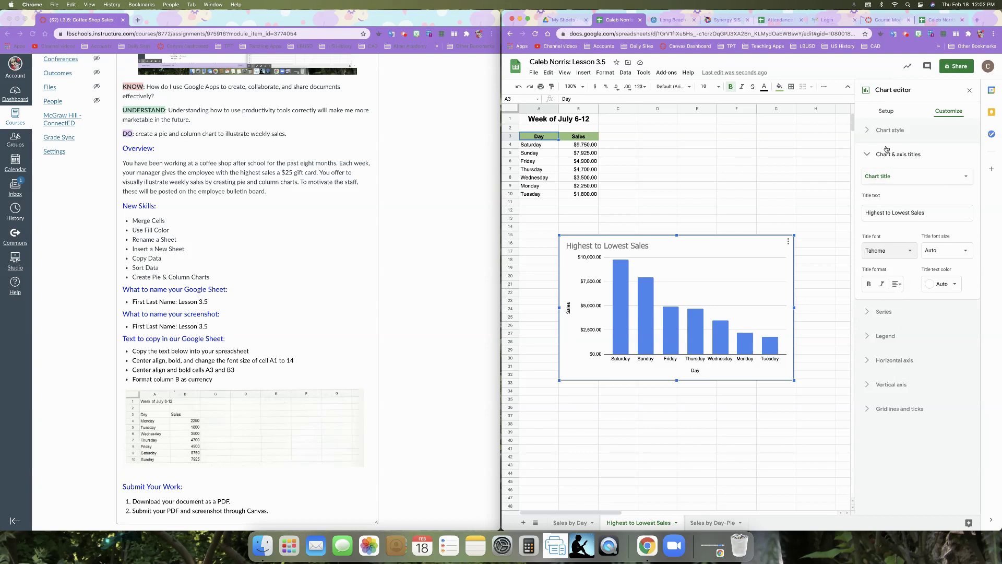
{"action": "left_click", "coordinate": [868, 131]}
{"action": "left_click", "coordinate": [941, 163]}
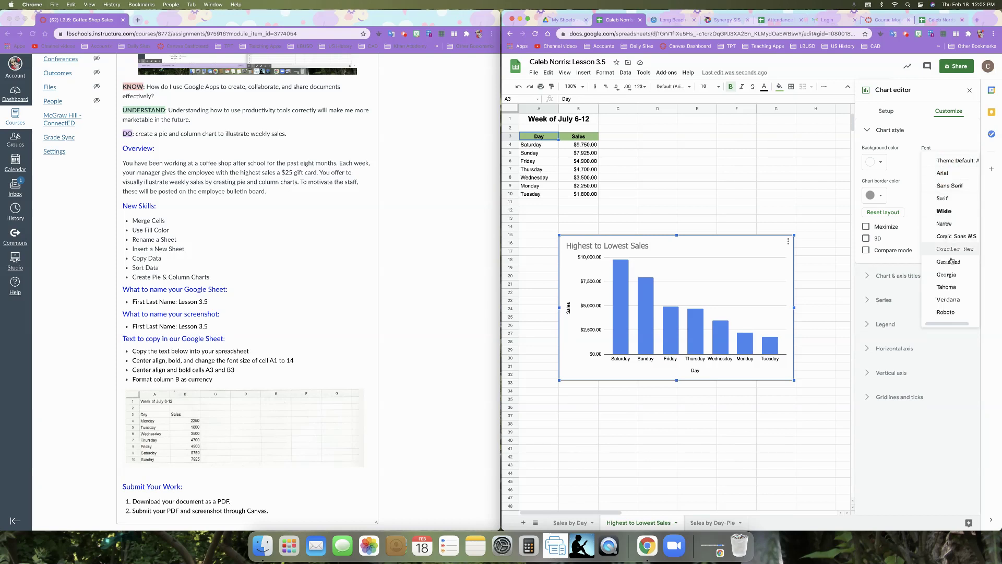
Set the chart style font to Tahoma and the background colour to light blue 3
{"action": "left_click", "coordinate": [946, 287]}
{"action": "left_click", "coordinate": [880, 163]}
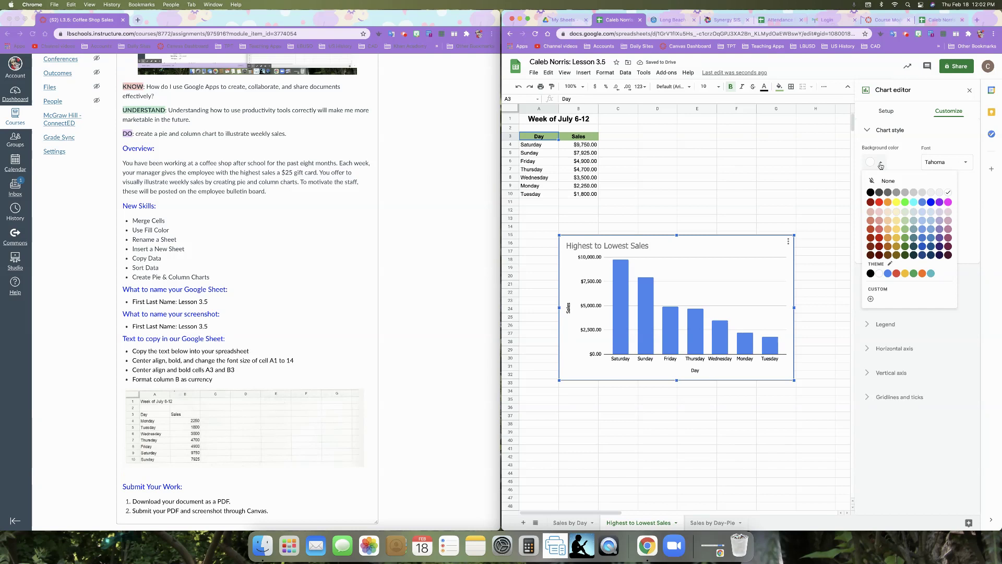
{"action": "left_click", "coordinate": [934, 215]}
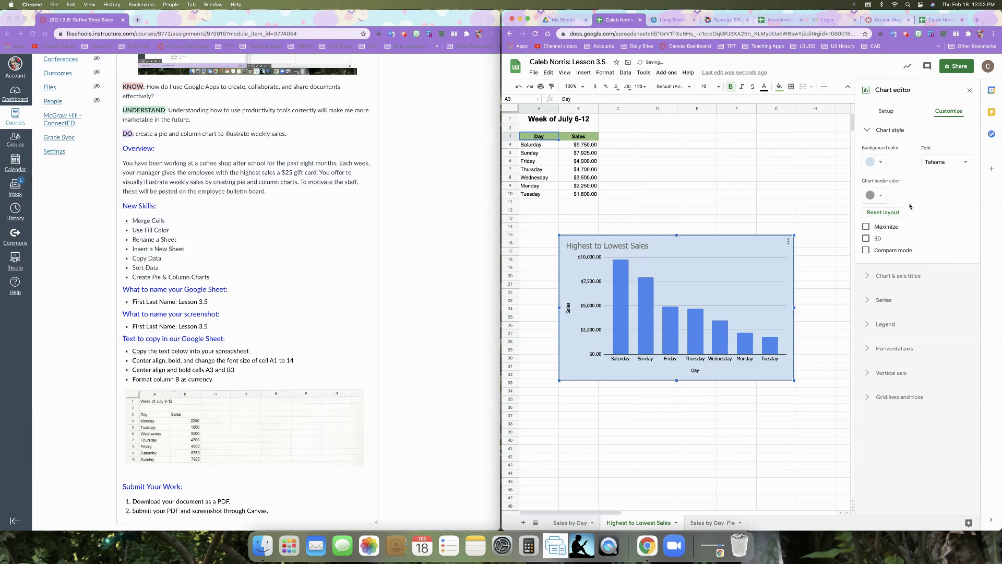
{"action": "left_click", "coordinate": [871, 133]}
{"action": "left_click", "coordinate": [872, 204]}
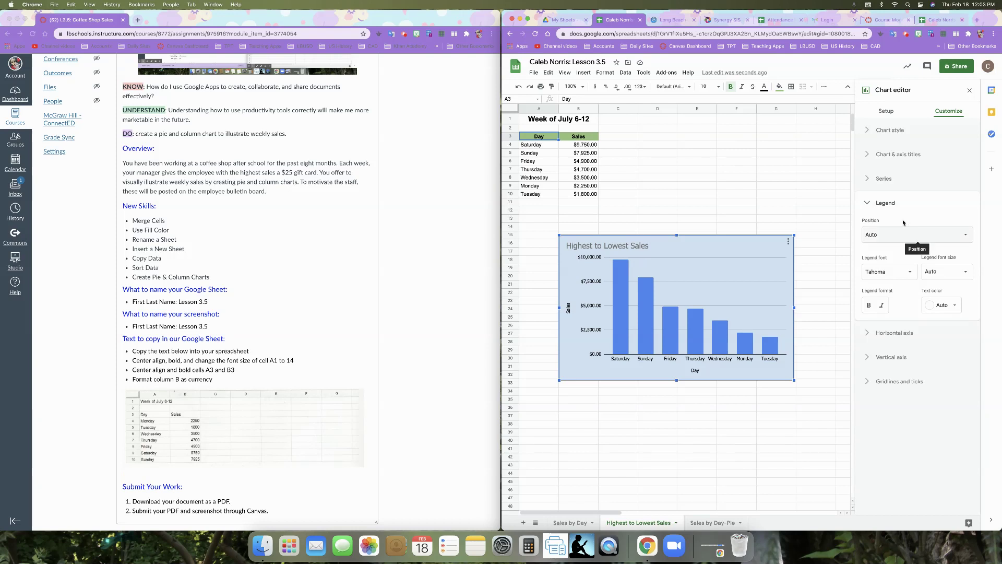
Set the legend position to None so the chart shows no legend
{"action": "left_click", "coordinate": [937, 234]}
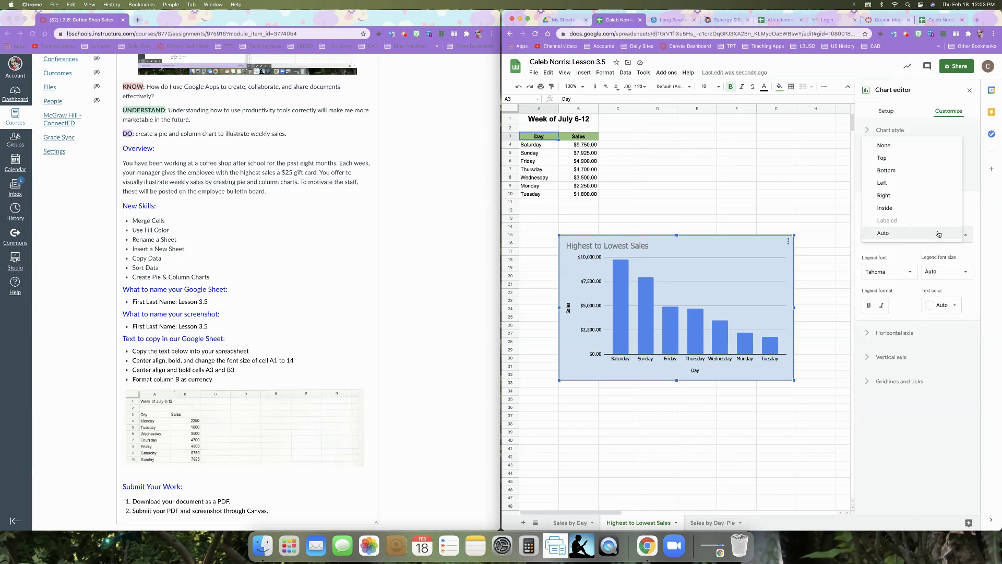
{"action": "left_click", "coordinate": [911, 145]}
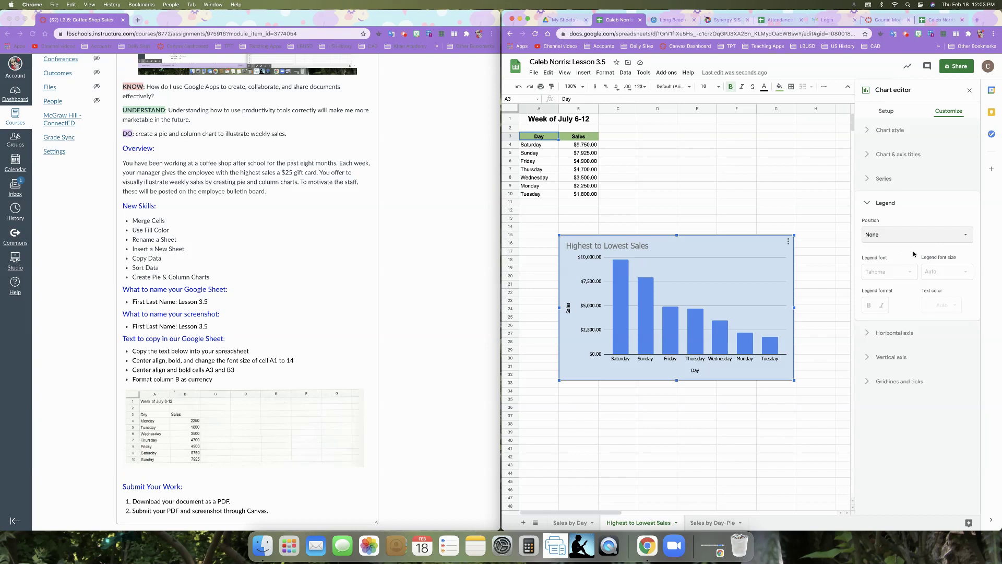
{"action": "left_click", "coordinate": [868, 204]}
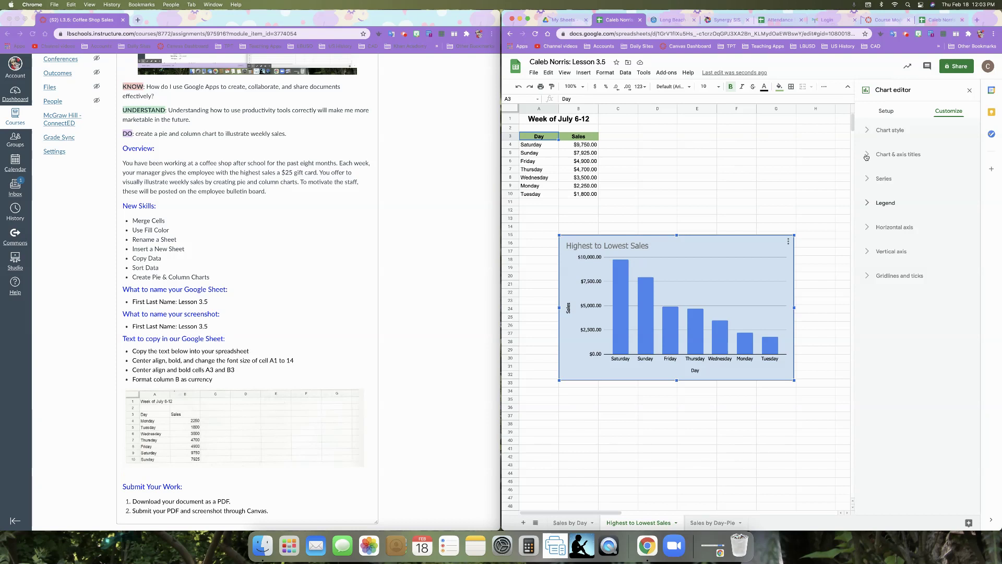
Set the horizontal axis day labels to slant at 60°
{"action": "left_click", "coordinate": [869, 229]}
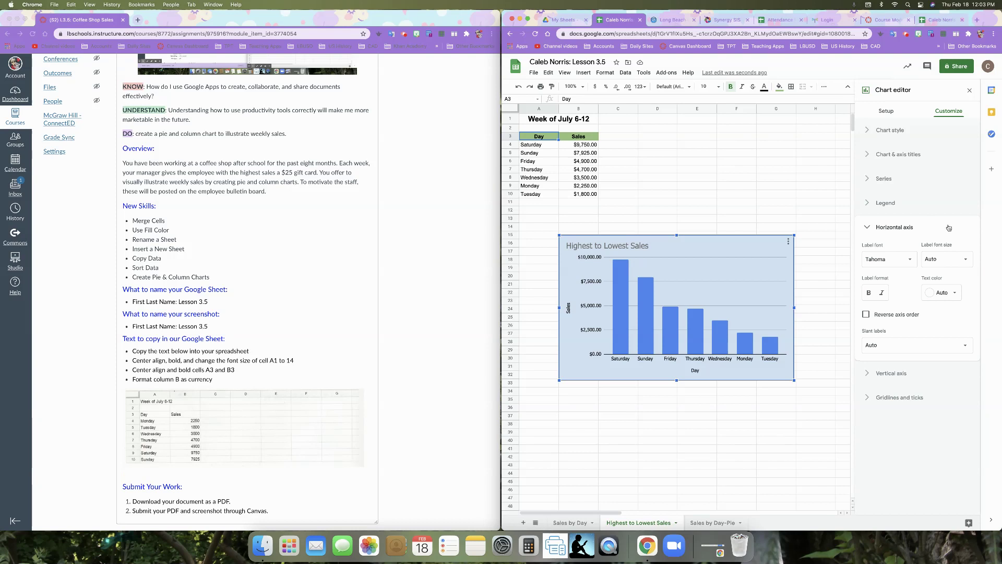
{"action": "left_click", "coordinate": [909, 34]}
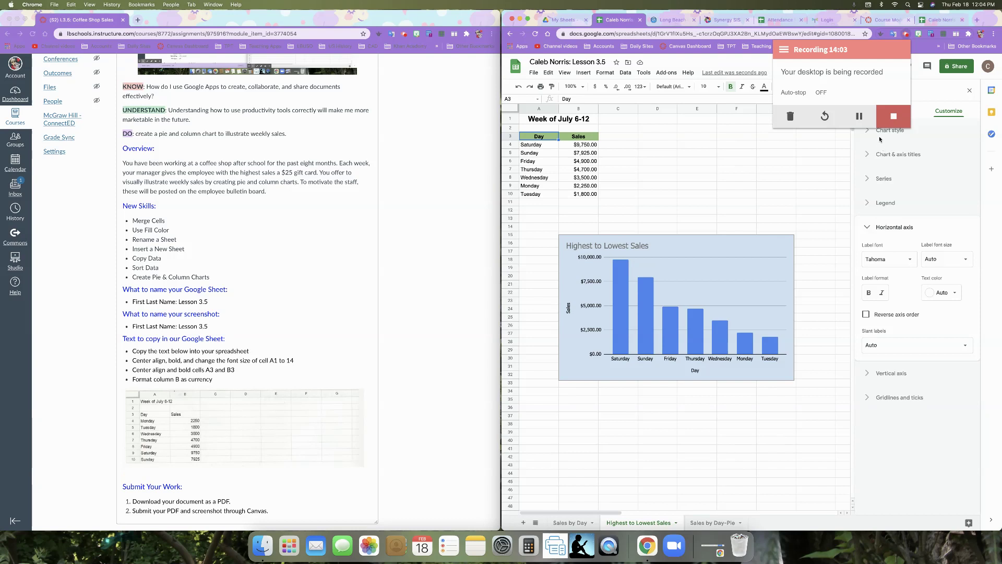
{"action": "left_click", "coordinate": [890, 118]}
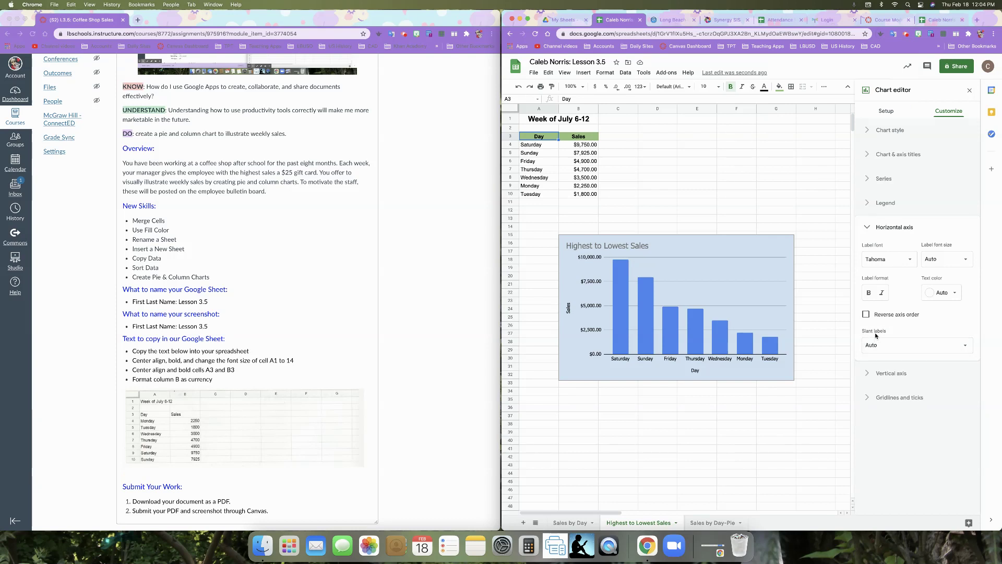
{"action": "left_click", "coordinate": [887, 344]}
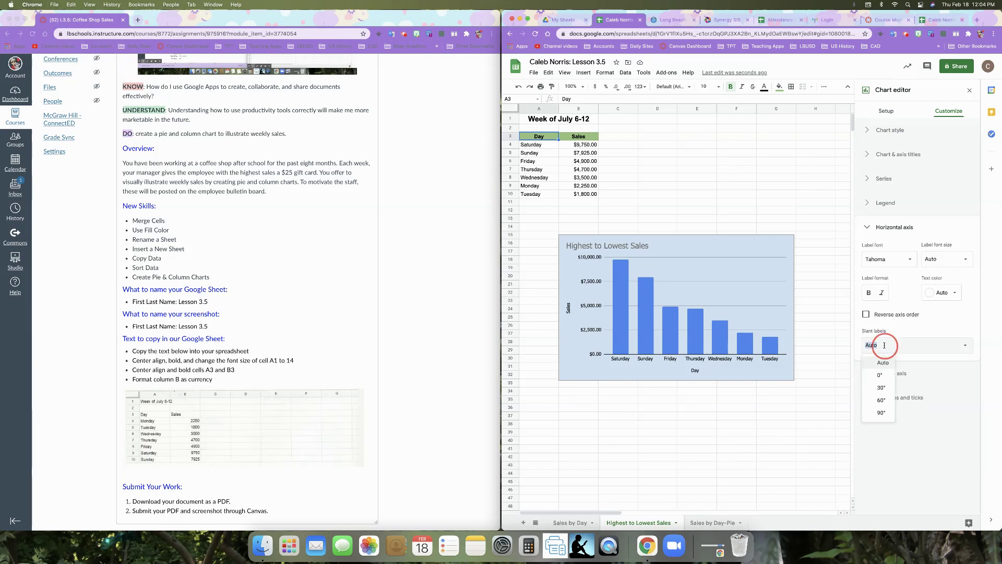
{"action": "left_click", "coordinate": [889, 401]}
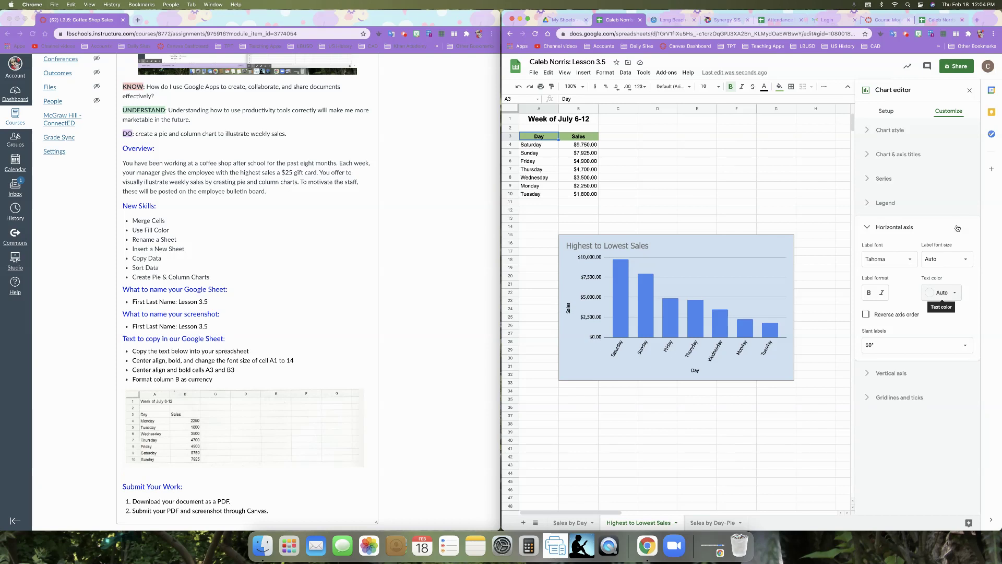
{"action": "left_click", "coordinate": [907, 35]}
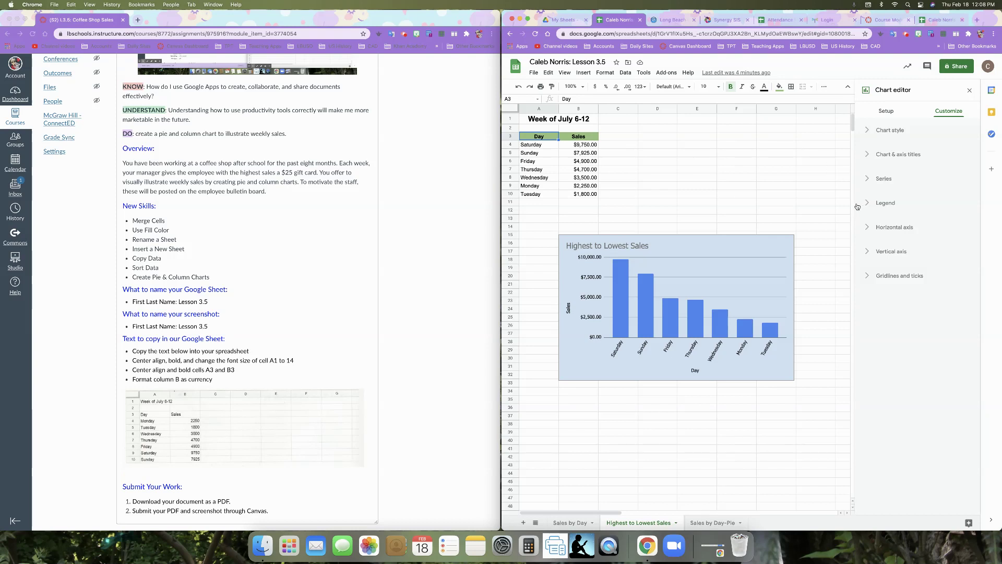
Colour the Sales series bars dark red 3 and close the chart editor
{"action": "left_click", "coordinate": [870, 183]}
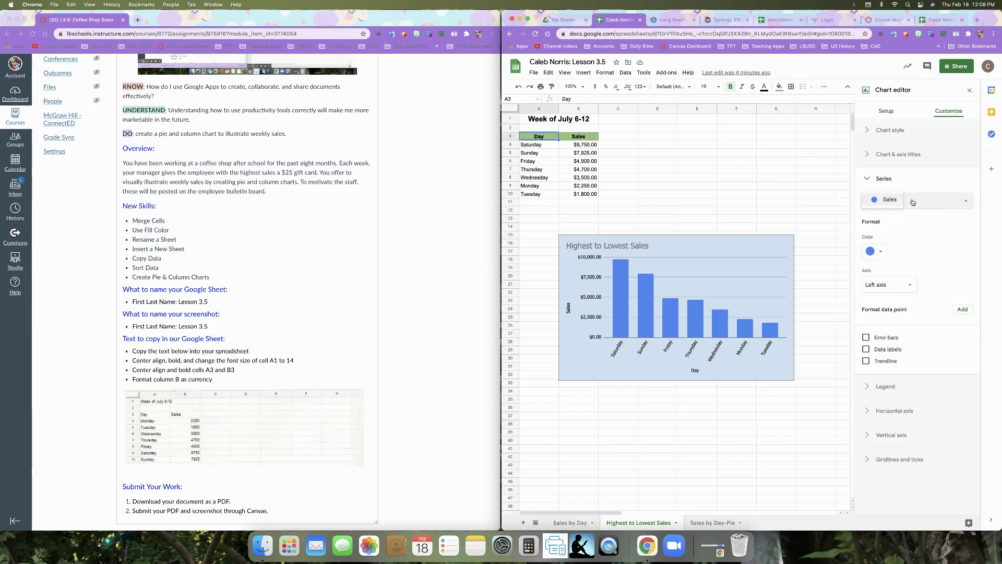
{"action": "left_click", "coordinate": [881, 251]}
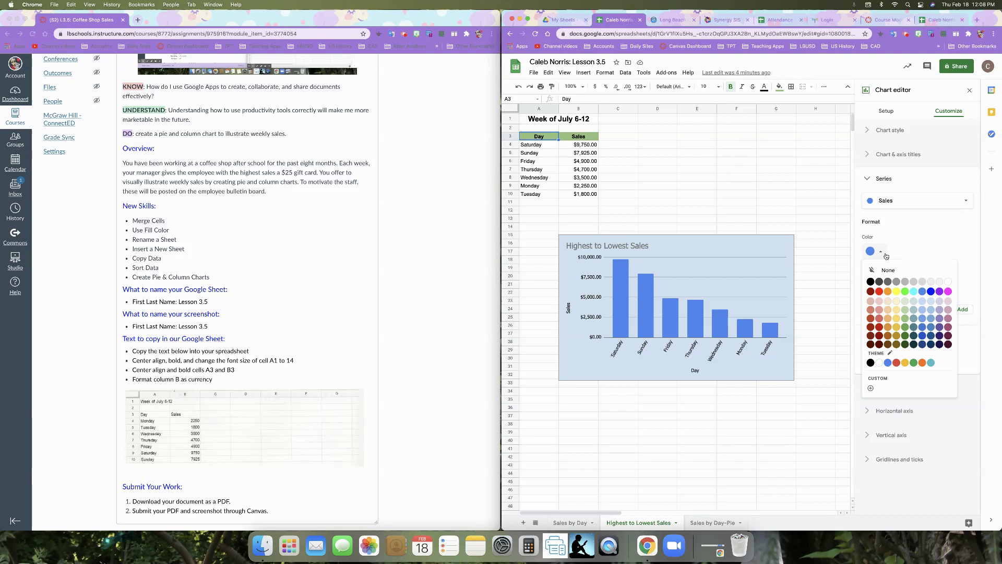
{"action": "left_click", "coordinate": [879, 345]}
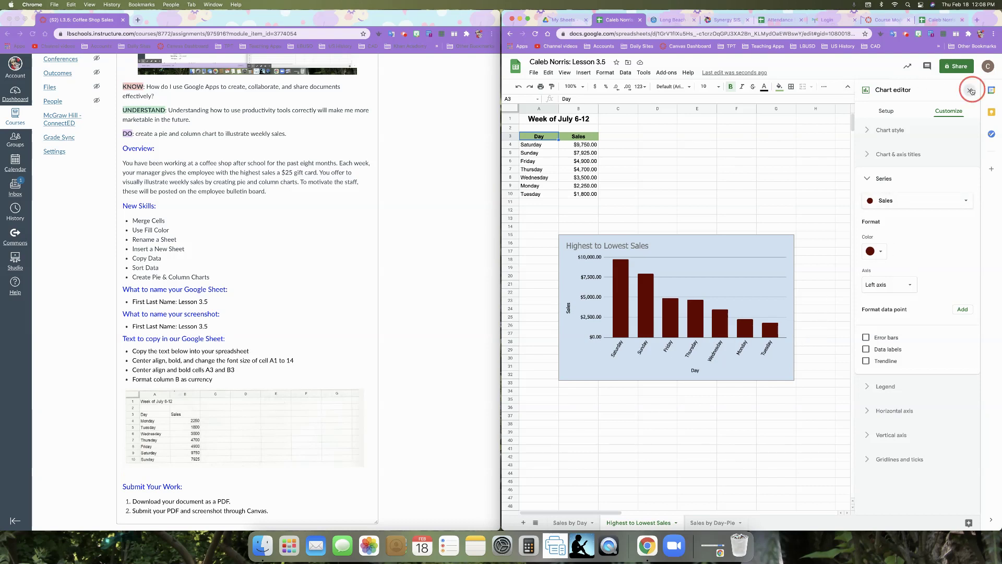
{"action": "left_click", "coordinate": [970, 91]}
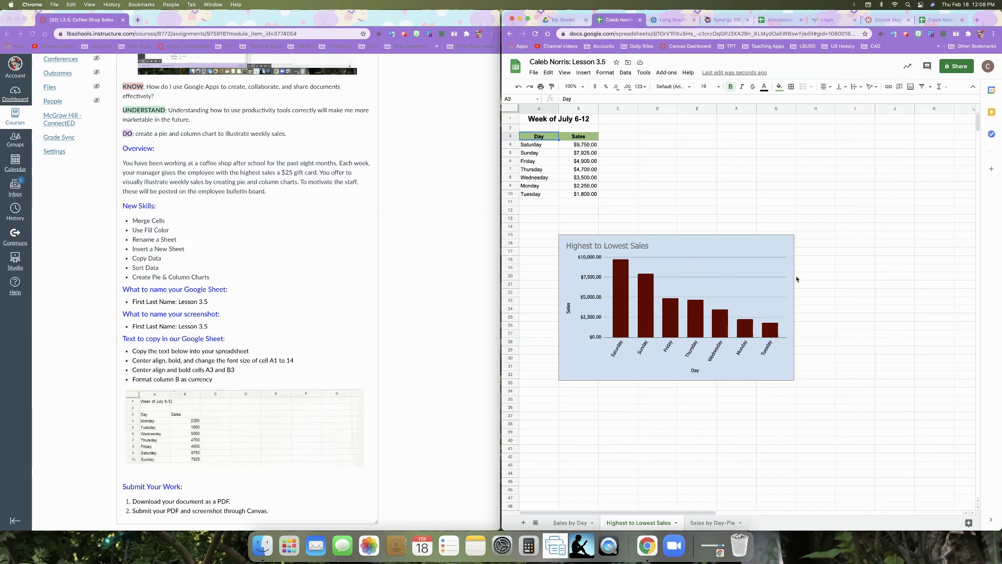
Move the Highest to Lowest Sales chart onto its own sheet, Chart2
{"action": "left_click", "coordinate": [787, 243]}
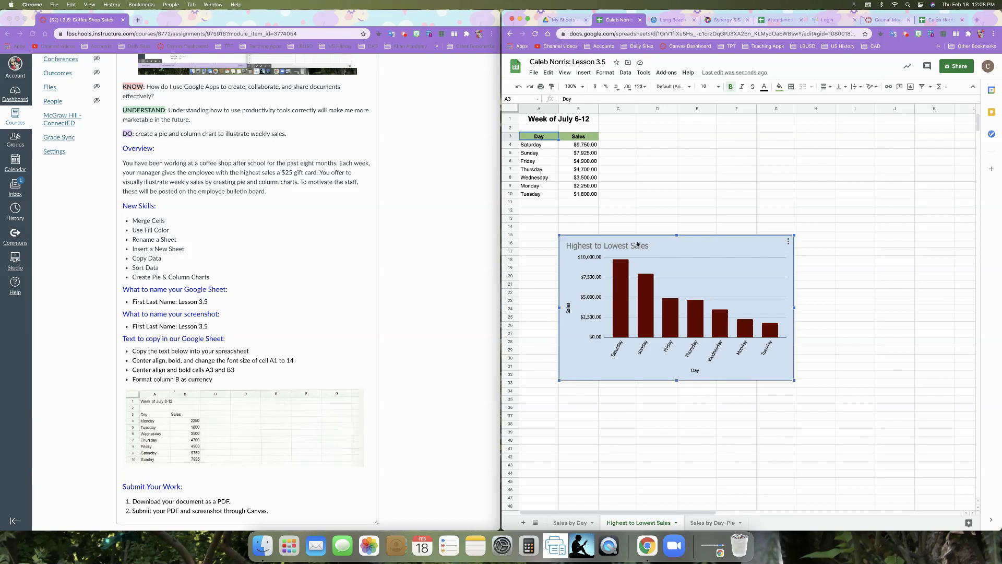
{"action": "left_click", "coordinate": [789, 242]}
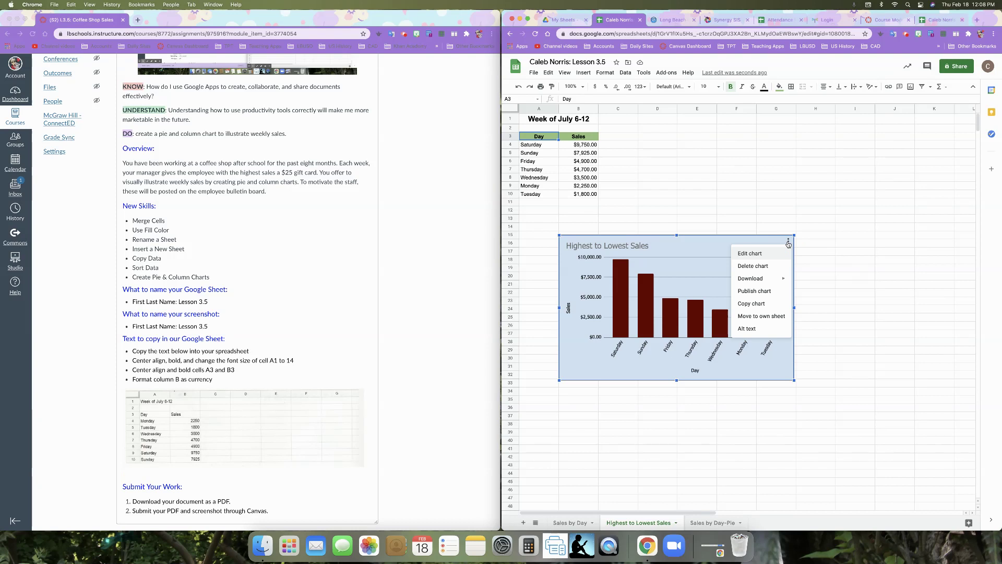
{"action": "left_click", "coordinate": [774, 320]}
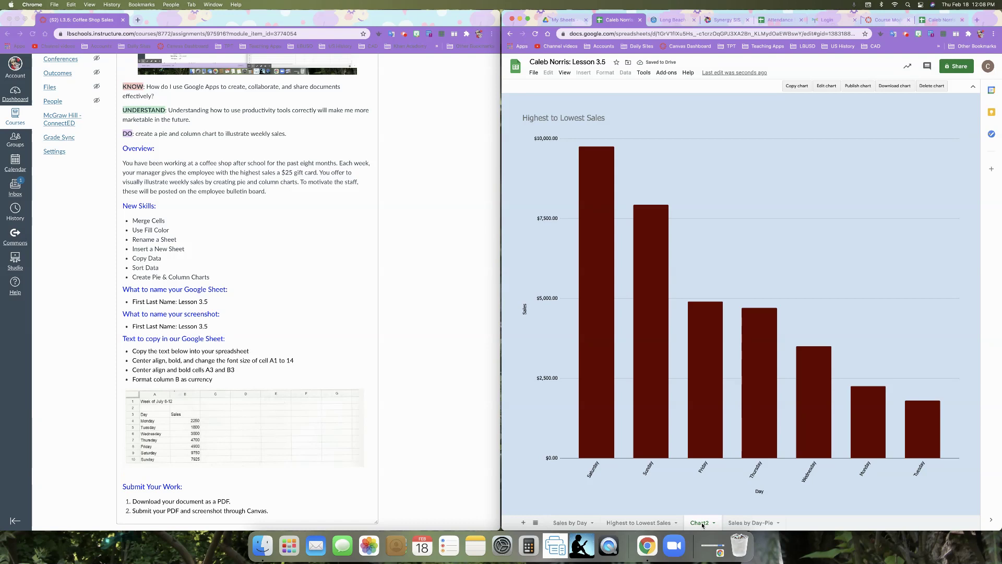
{"action": "left_click", "coordinate": [714, 523]}
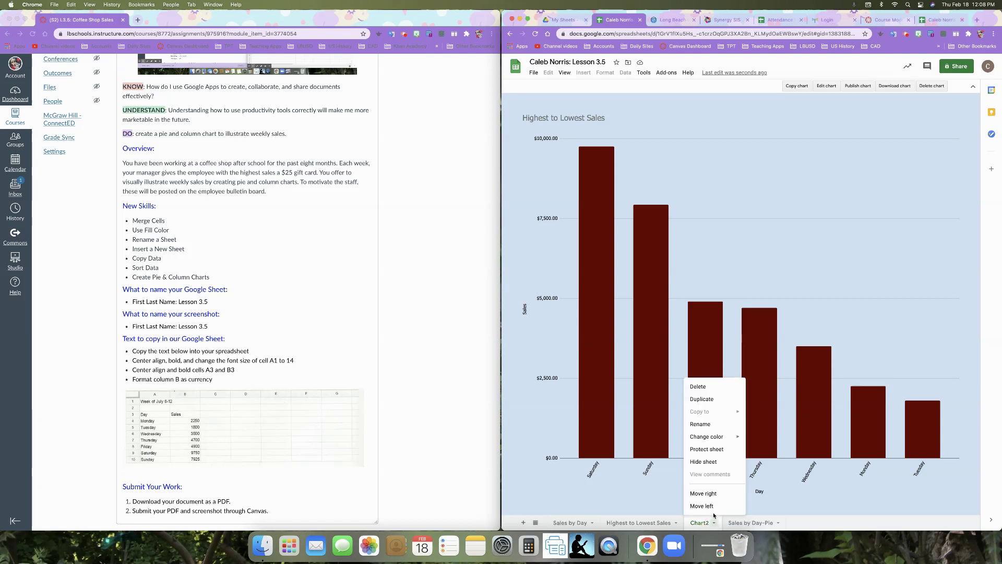
Rename the Chart2 sheet tab to 'Highest to Lowest Sales-Column'
{"action": "left_click", "coordinate": [714, 424]}
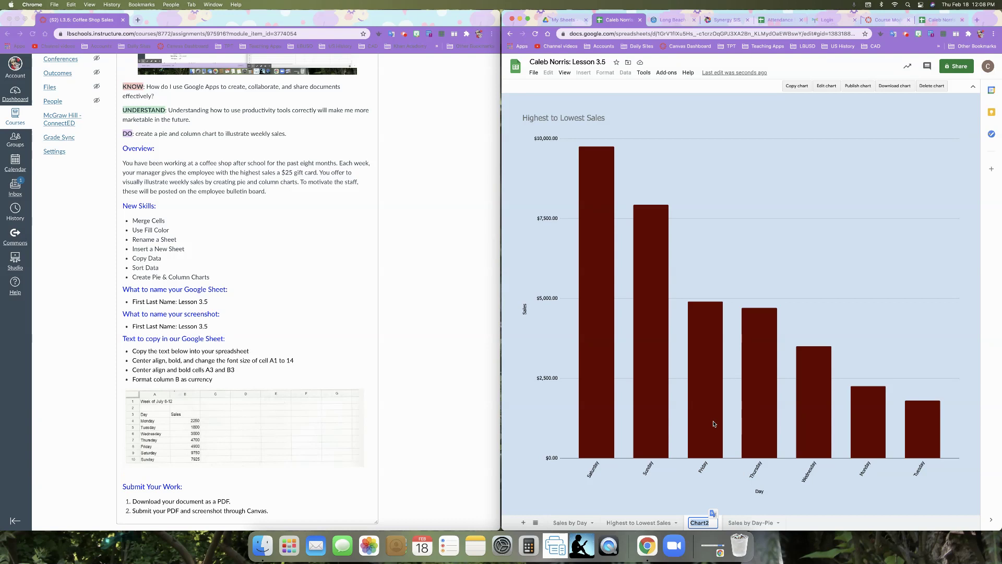
{"action": "type", "text": "Highest"}
{"action": "type", "text": " to Lowest"}
{"action": "type", "text": " Sales"}
{"action": "type", "text": " -"}
{"action": "key", "text": "BackSpace"}
{"action": "key", "text": "BackSpace"}
{"action": "type", "text": "0"}
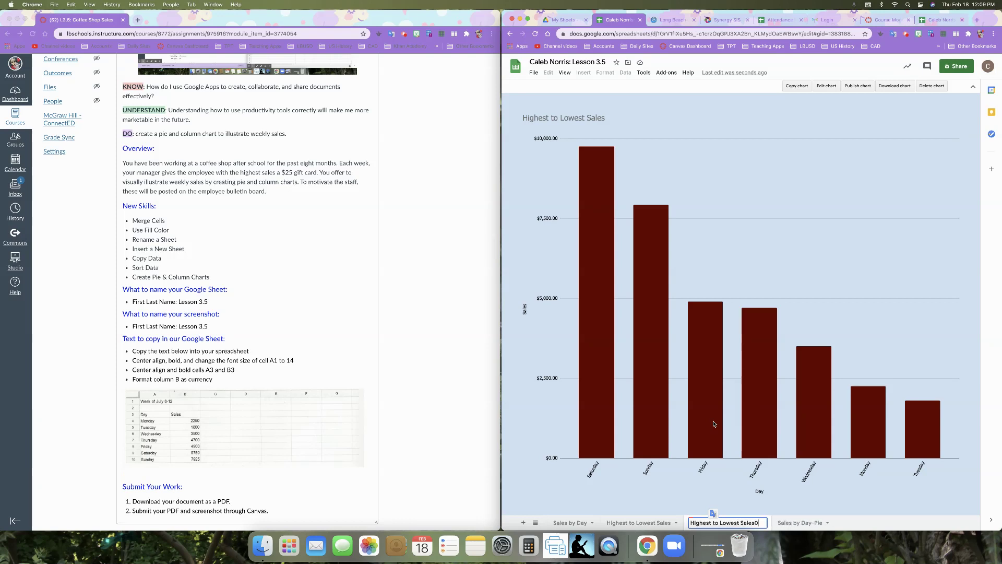
{"action": "key", "text": "BackSpace"}
{"action": "type", "text": "-Column"}
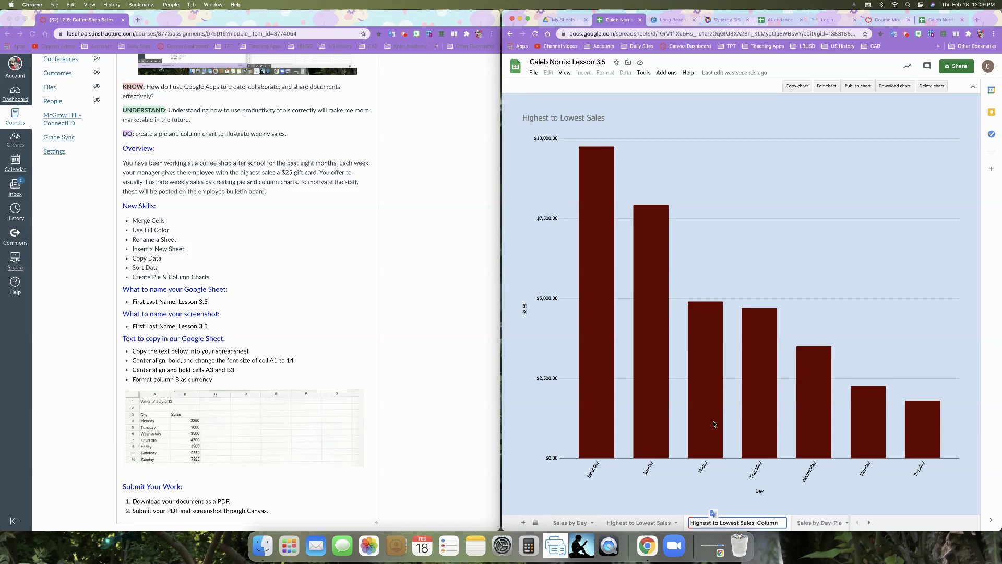
{"action": "key", "text": "Return"}
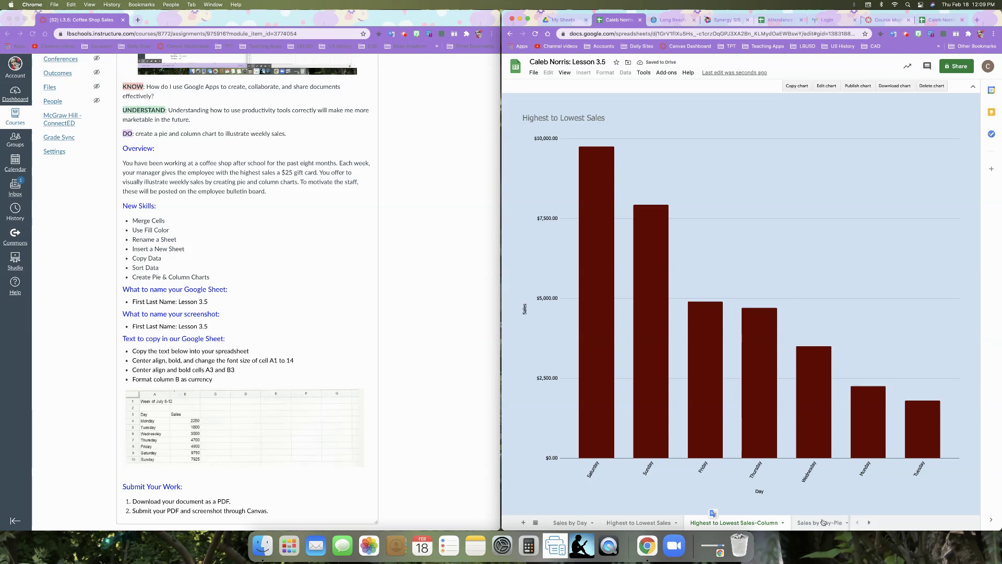
Move Sales by Day-Pie to second position, then review each tab, ending on Highest to Lowest Sales
{"action": "left_click_drag", "start_coordinate": [813, 526], "coordinate": [606, 527]}
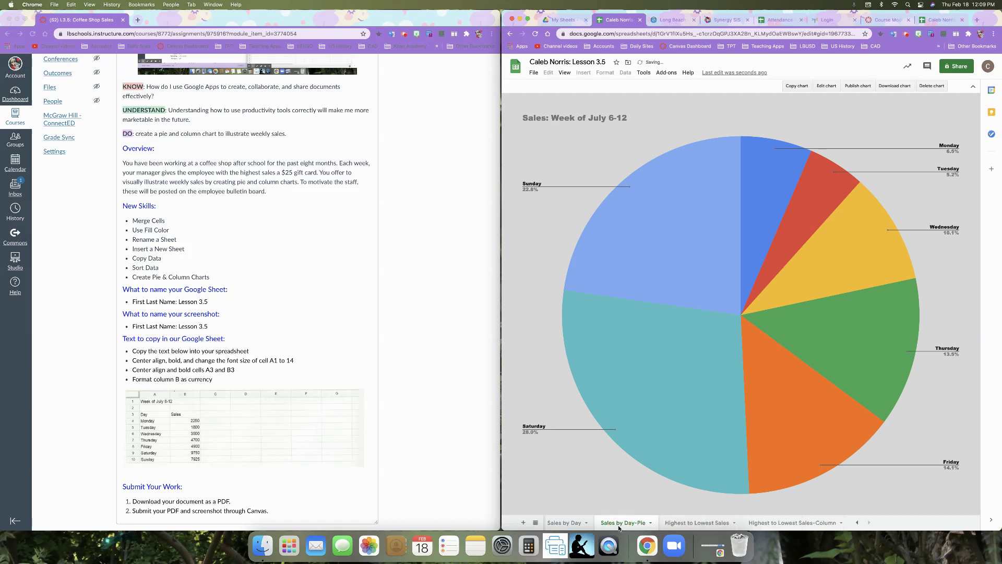
{"action": "left_click", "coordinate": [567, 523]}
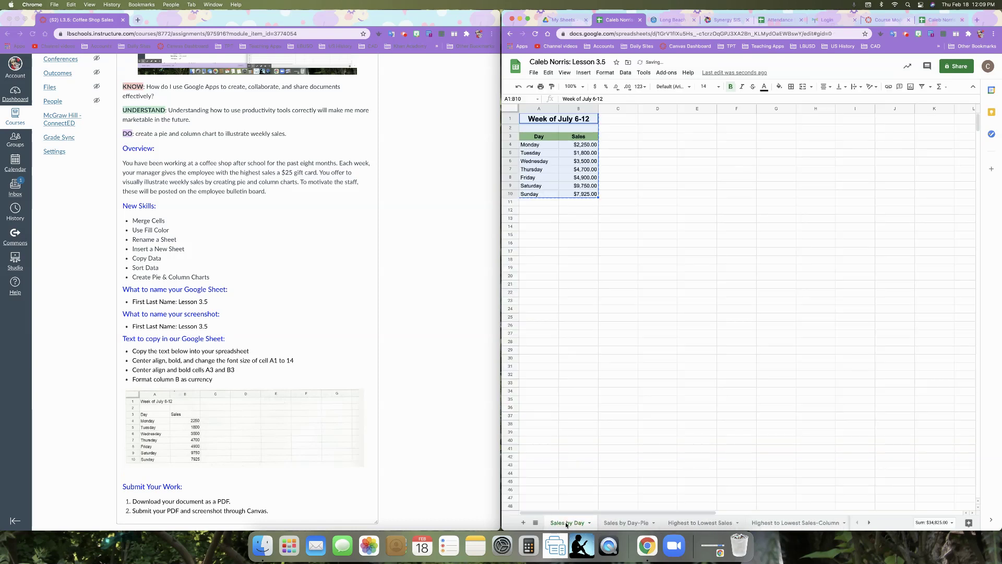
{"action": "left_click", "coordinate": [618, 523]}
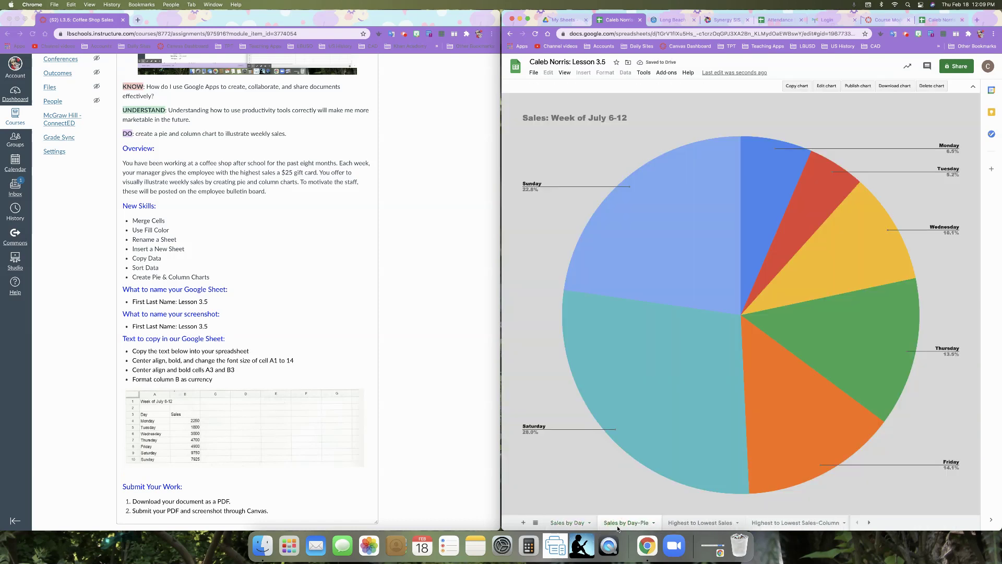
{"action": "left_click", "coordinate": [681, 525]}
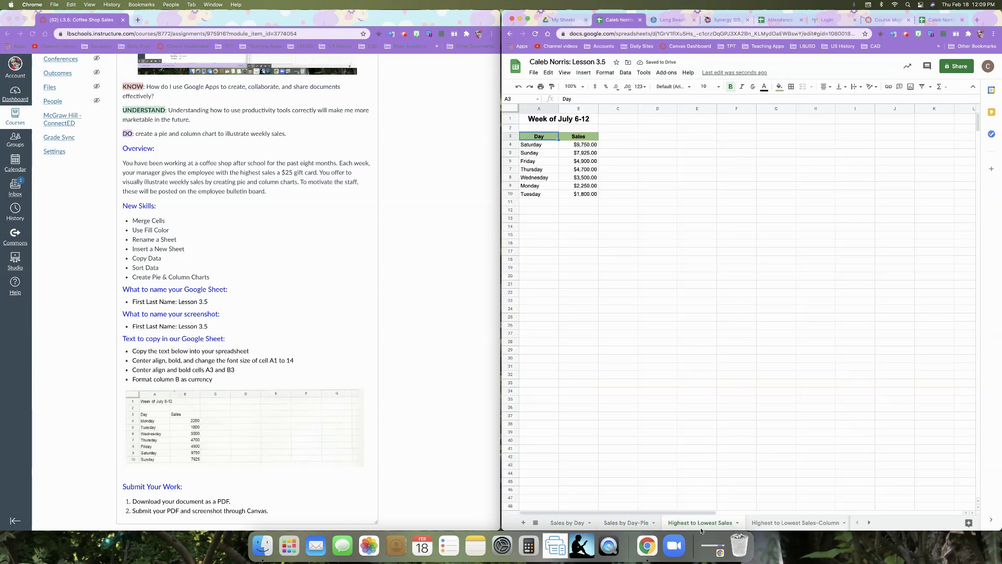
{"action": "left_click", "coordinate": [792, 525]}
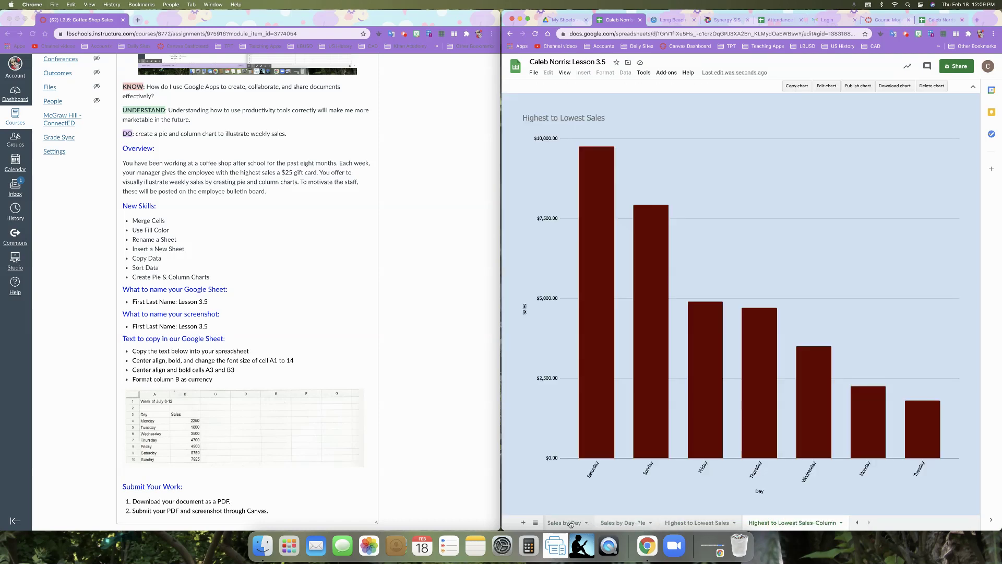
{"action": "left_click", "coordinate": [609, 525]}
{"action": "left_click", "coordinate": [680, 525]}
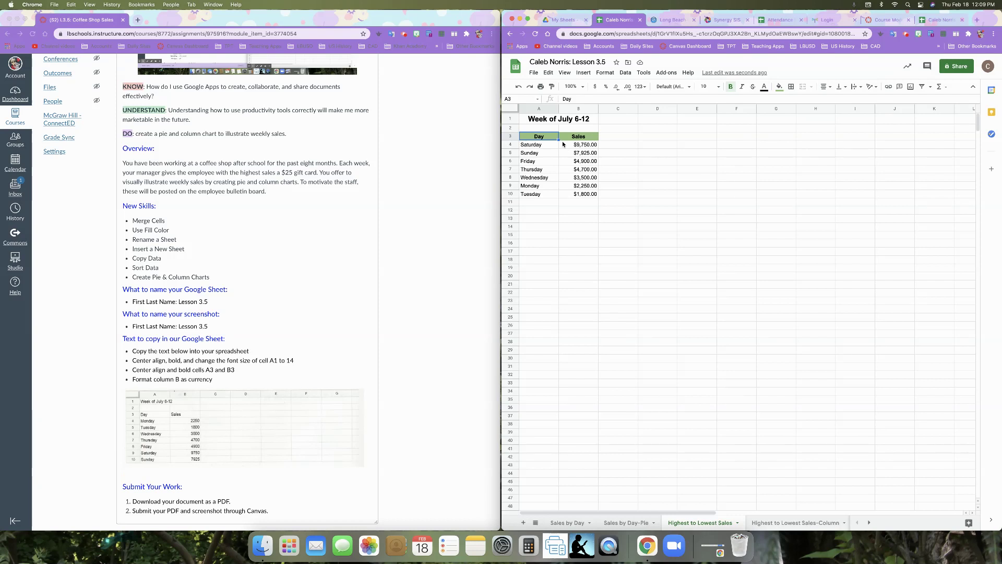
{"action": "key", "text": "super+shift+4"}
Screenshot the Sheets window region and select the saved screenshot file on the desktop
{"action": "mouse_move", "coordinate": [503, 54]}
{"action": "left_mouse_down"}
{"action": "mouse_move", "coordinate": [569, 170]}
{"action": "mouse_move", "coordinate": [652, 253]}
{"action": "mouse_move", "coordinate": [760, 444]}
{"action": "mouse_move", "coordinate": [846, 512]}
{"action": "mouse_move", "coordinate": [859, 535]}
{"action": "mouse_move", "coordinate": [850, 527]}
{"action": "left_mouse_up"}
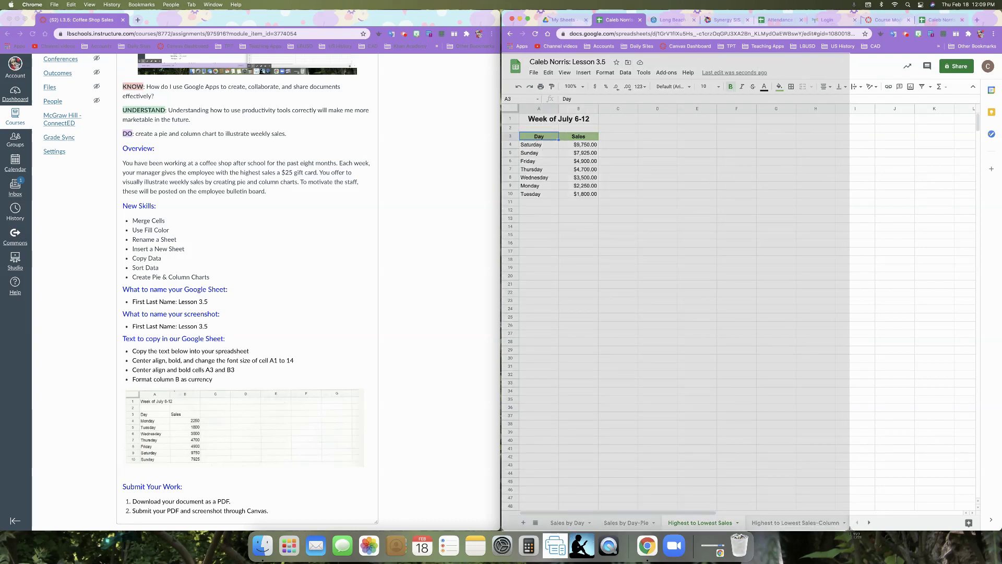
{"action": "left_click_drag", "start_coordinate": [849, 529], "coordinate": [847, 531]}
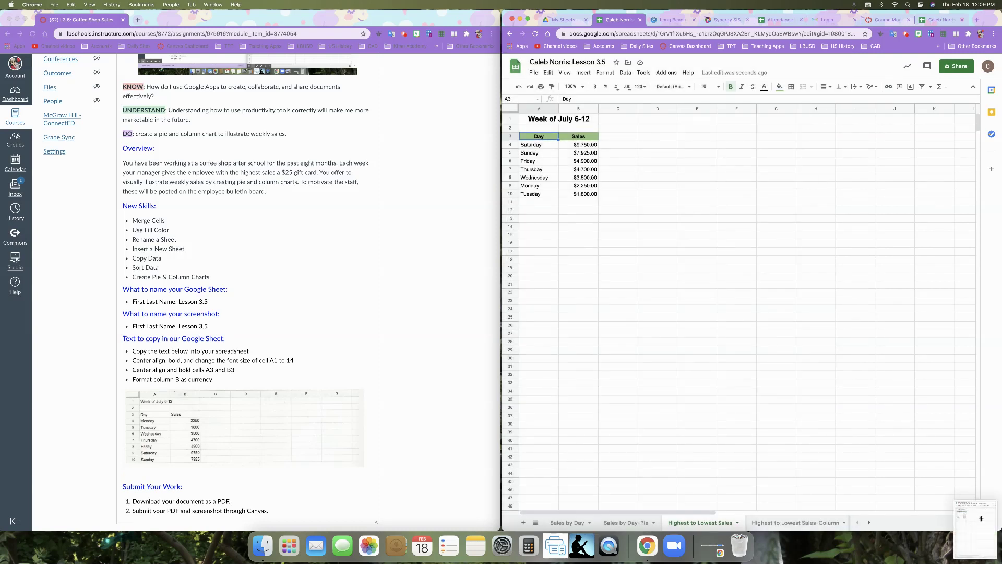
{"action": "left_click", "coordinate": [981, 519]}
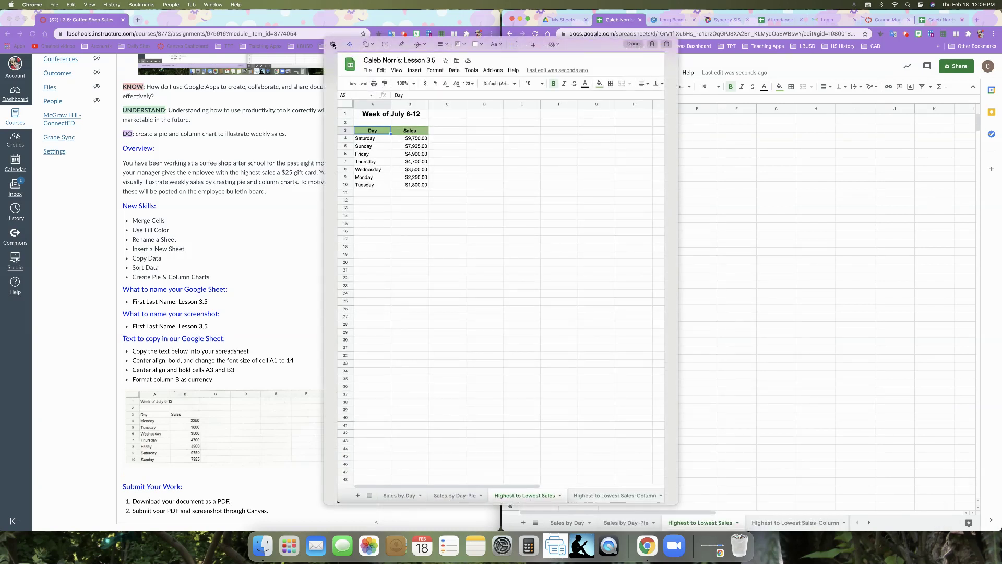
{"action": "key", "text": "Escape"}
{"action": "left_click_drag", "start_coordinate": [931, 16], "coordinate": [877, 16]}
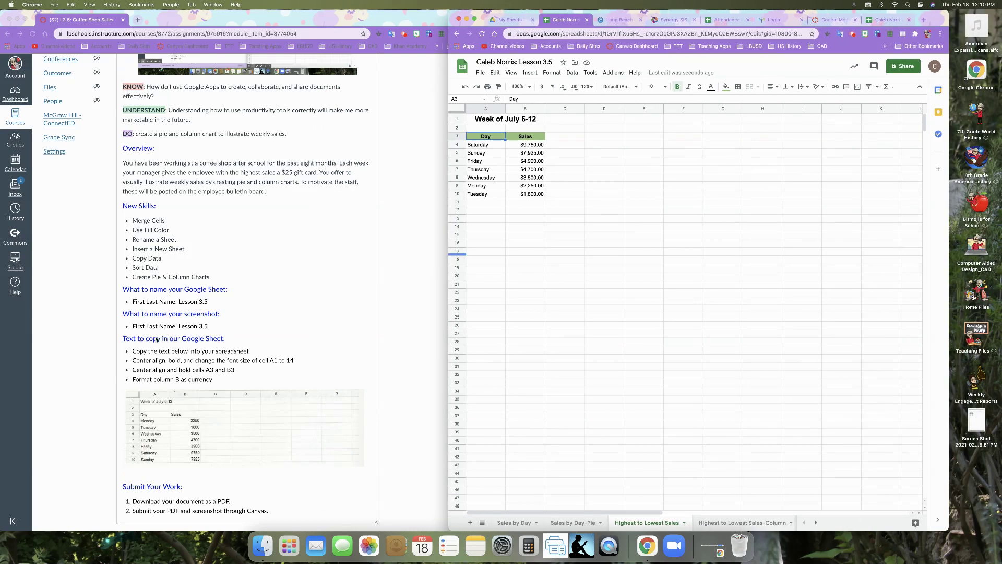
{"action": "left_click", "coordinate": [978, 442]}
Rename the desktop screenshot to the student's full name followed by 'Lesson 3.5'
{"action": "right_click", "coordinate": [978, 442]}
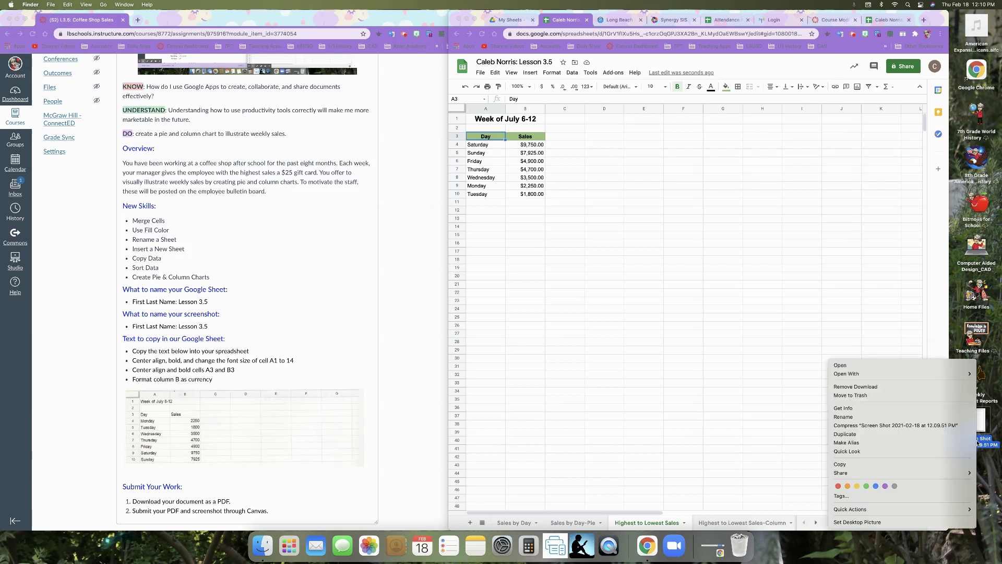
{"action": "left_click", "coordinate": [899, 416]}
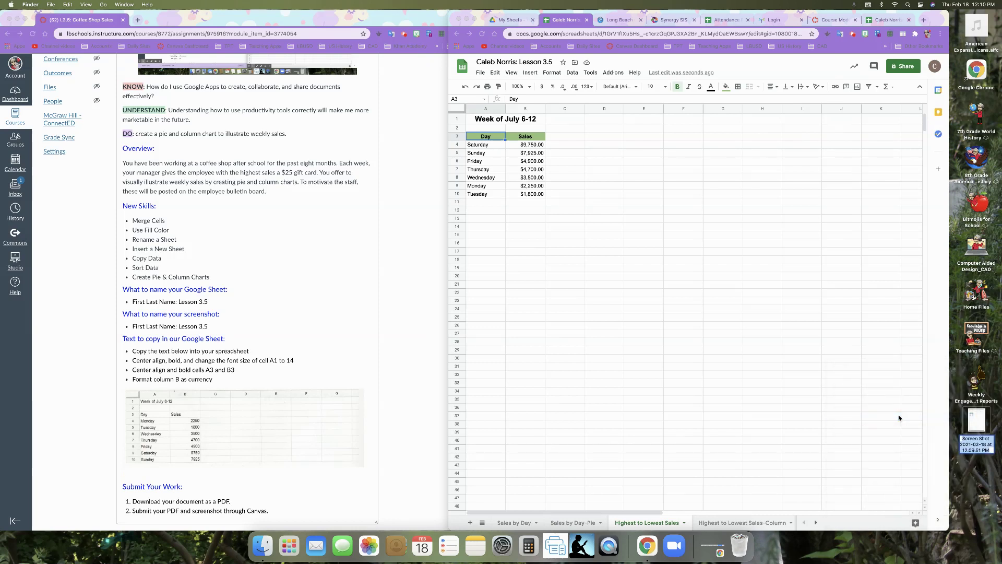
{"action": "key", "text": "Return"}
{"action": "type", "text": "Caleb"}
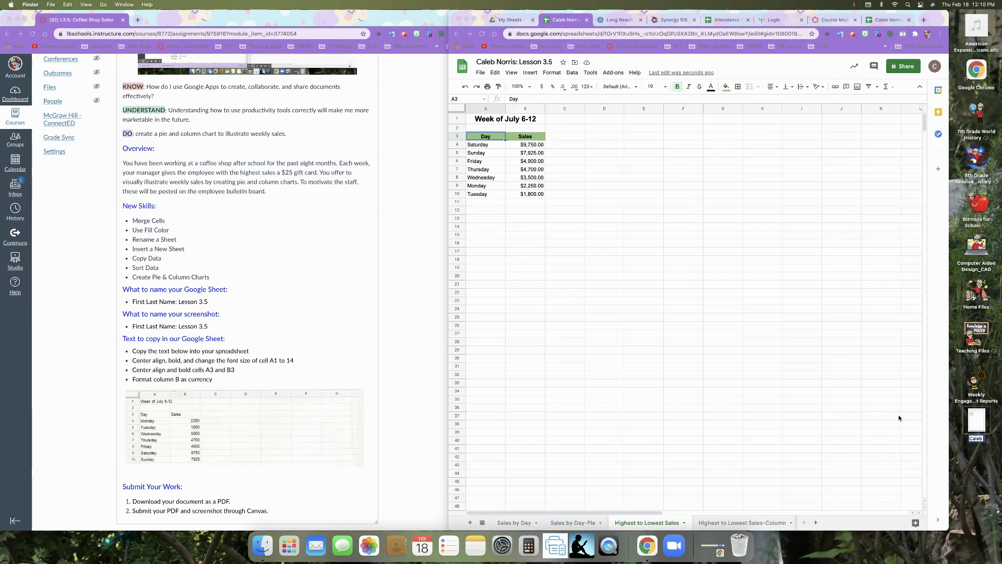
{"action": "type", "text": " Norris Lesson 3.5"}
{"action": "key", "text": "Return"}
{"action": "scroll", "coordinate": [897, 415], "scroll_direction": "down", "scroll_amount": 1}
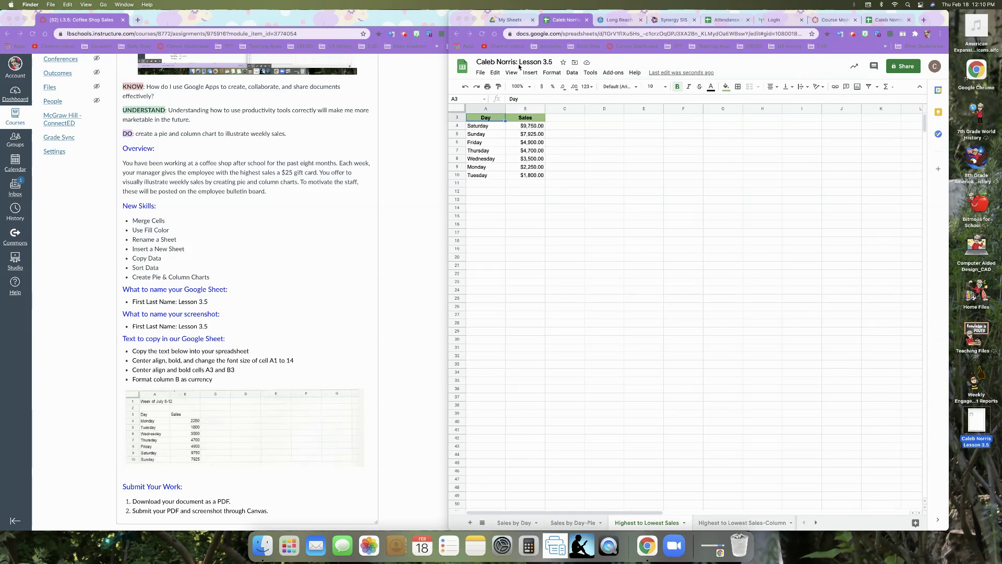
Switch to the Sales by Day sheet and select an empty cell off the table
{"action": "left_click", "coordinate": [483, 74]}
{"action": "left_click", "coordinate": [483, 73]}
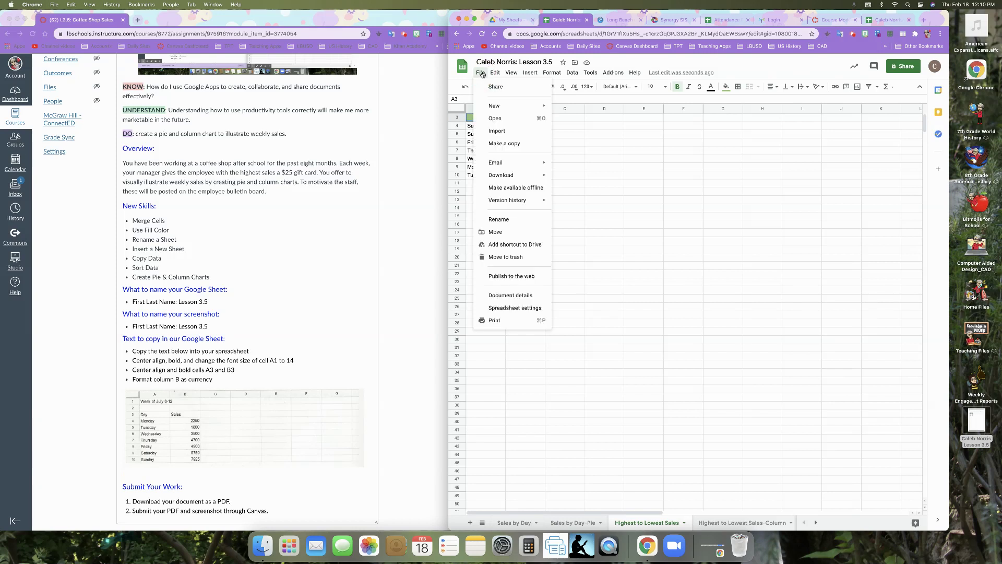
{"action": "left_click", "coordinate": [482, 74]}
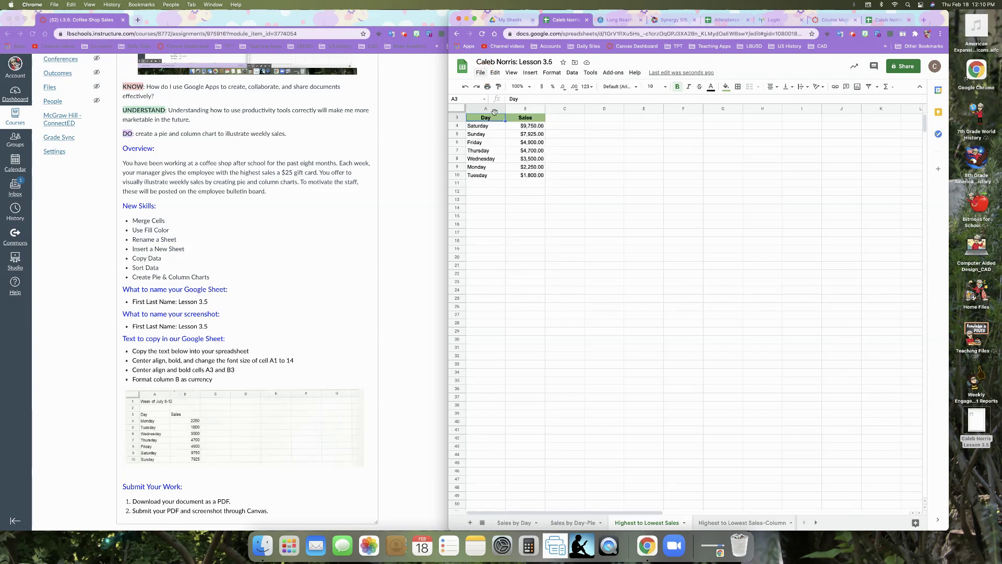
{"action": "left_click", "coordinate": [517, 525]}
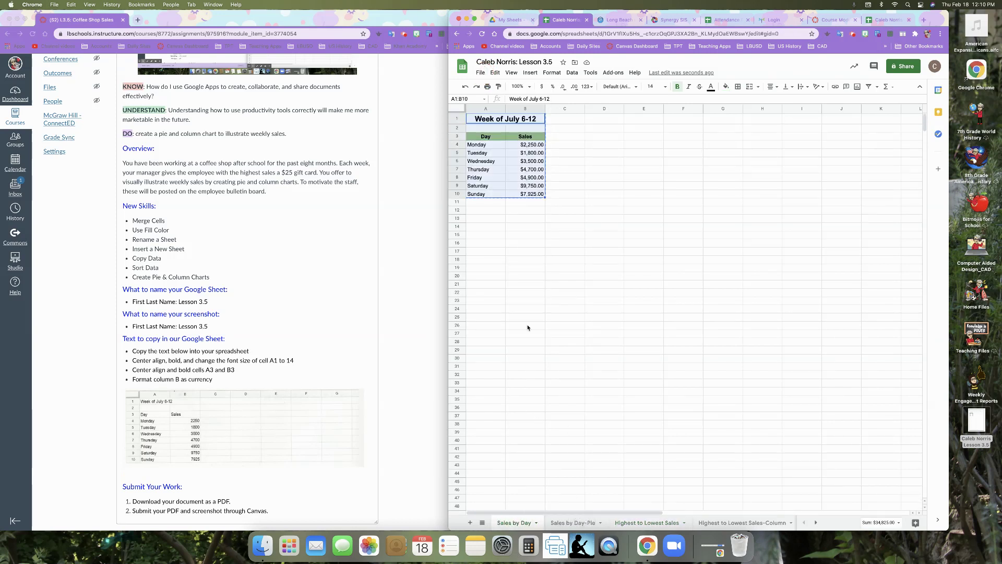
{"action": "left_click", "coordinate": [517, 399]}
Preview a PDF download with Export set to Workbook, then cancel it
{"action": "left_click", "coordinate": [481, 73]}
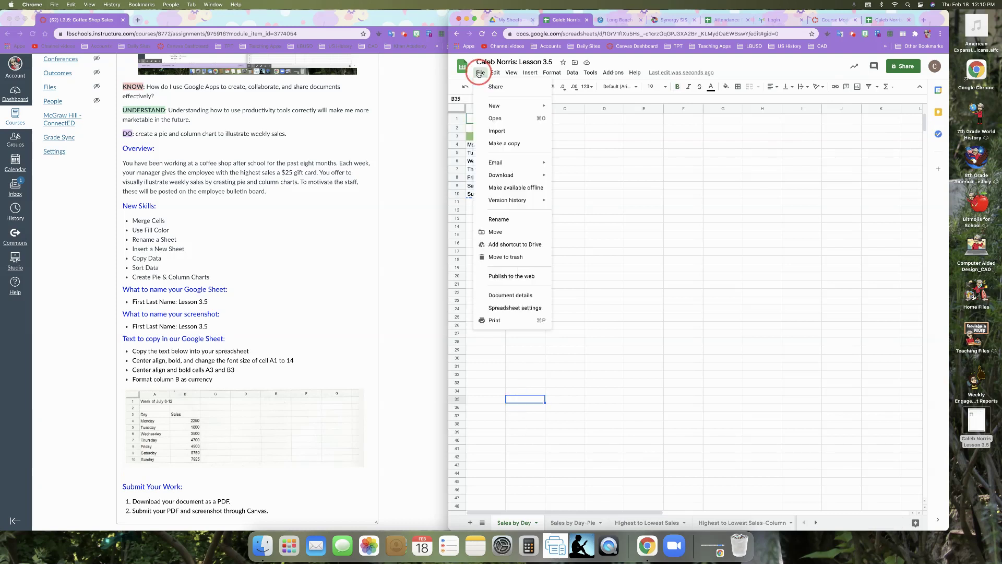
{"action": "mouse_move", "coordinate": [504, 176]}
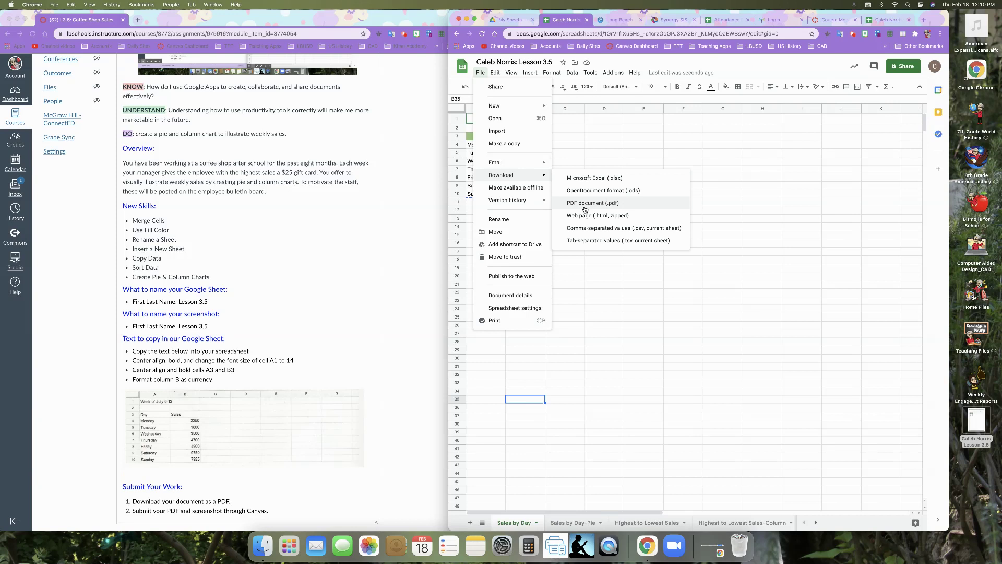
{"action": "left_click", "coordinate": [585, 208]}
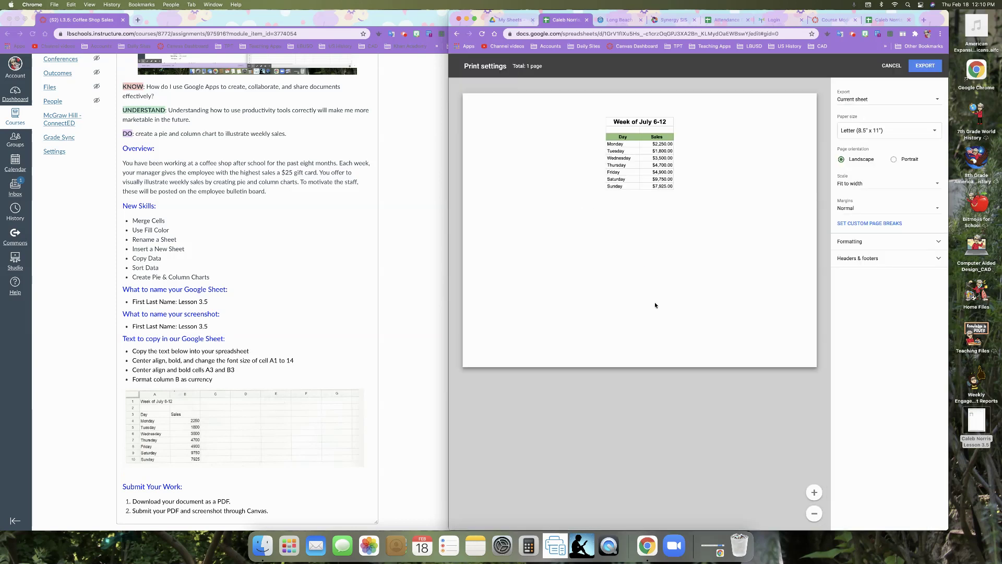
{"action": "left_click", "coordinate": [868, 99]}
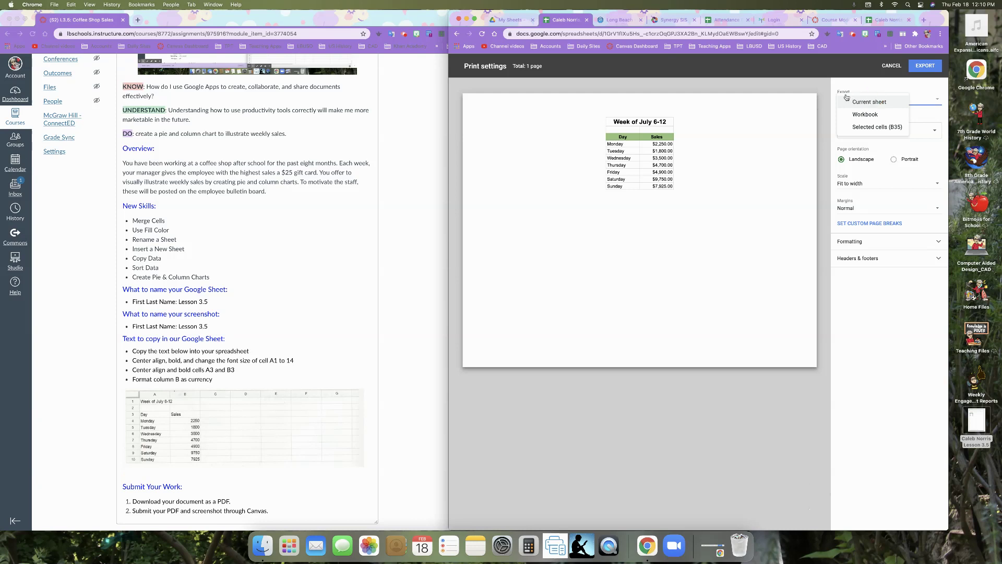
{"action": "left_click", "coordinate": [845, 100]}
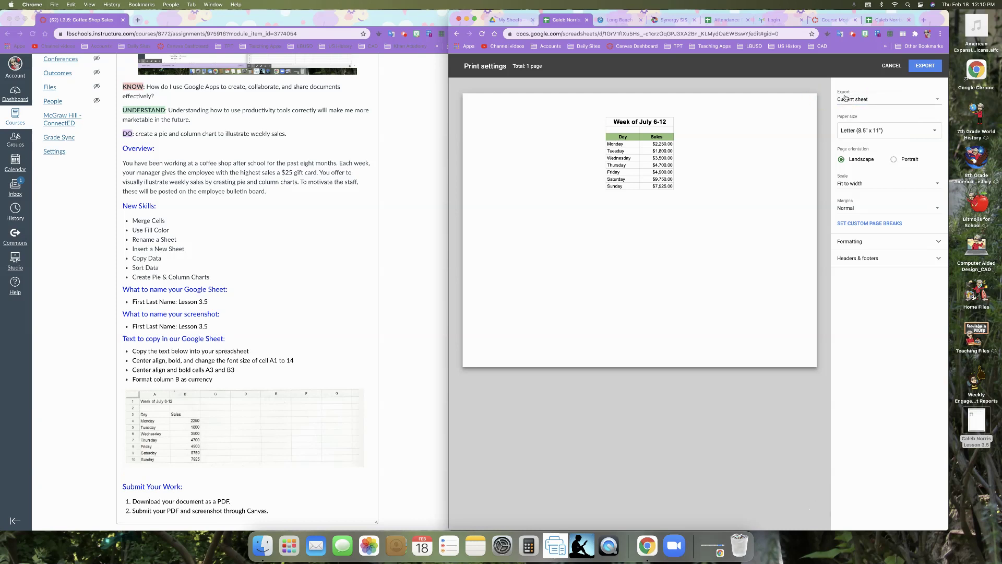
{"action": "left_click", "coordinate": [939, 99]}
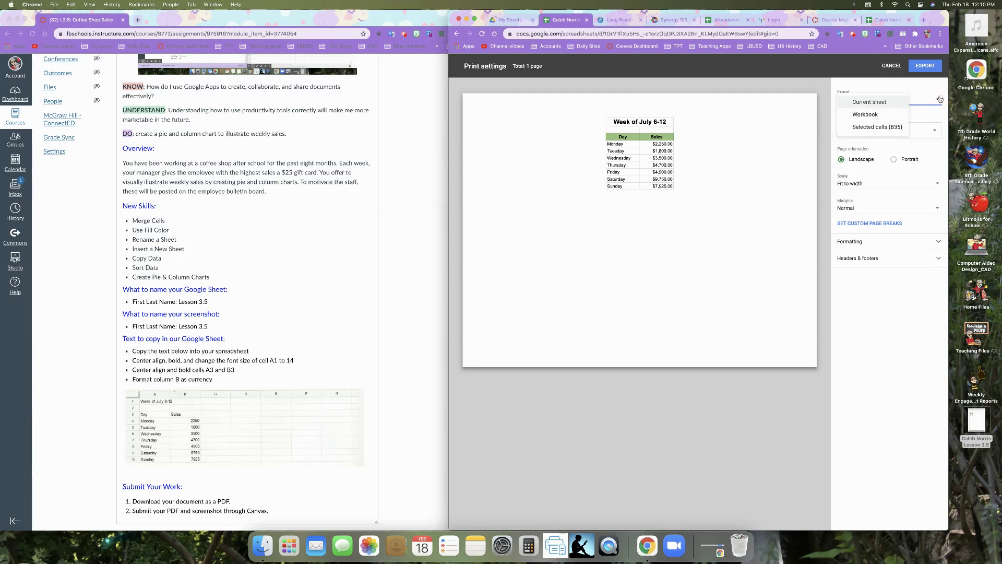
{"action": "left_click", "coordinate": [895, 119]}
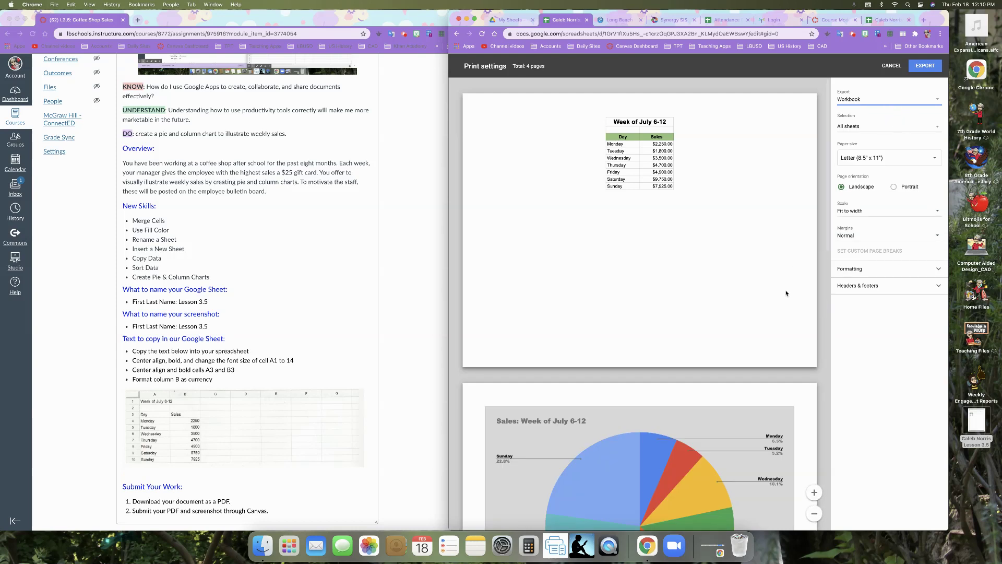
{"action": "scroll", "coordinate": [786, 293], "scroll_direction": "down", "scroll_amount": 2}
{"action": "scroll", "coordinate": [786, 293], "scroll_direction": "down", "scroll_amount": 10}
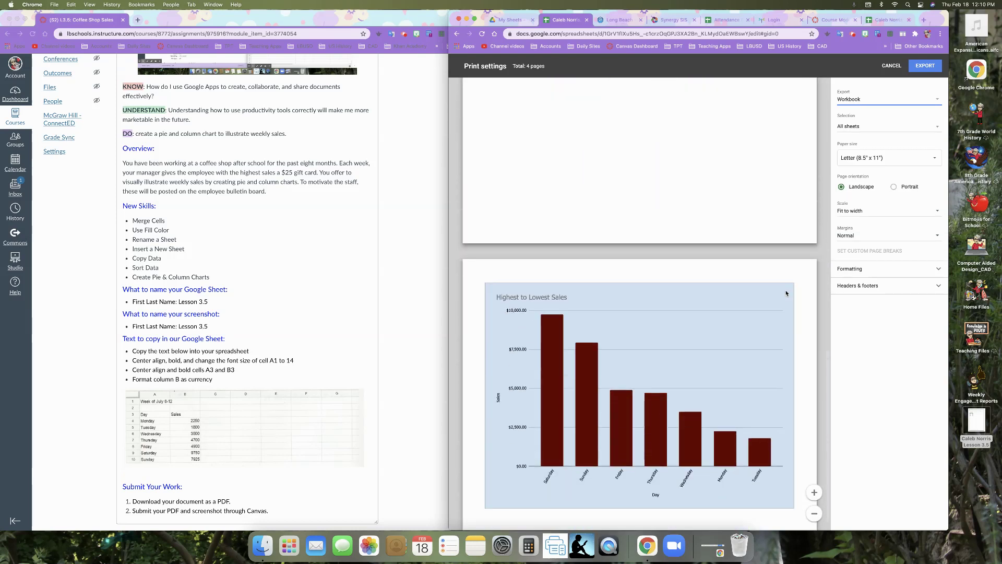
{"action": "scroll", "coordinate": [786, 293], "scroll_direction": "up", "scroll_amount": 10}
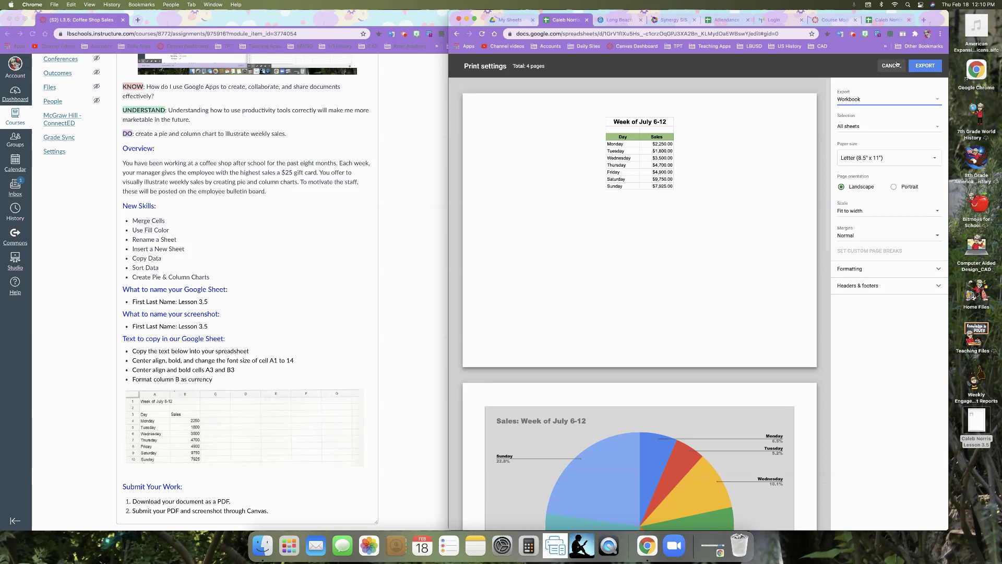
{"action": "key", "text": "Escape"}
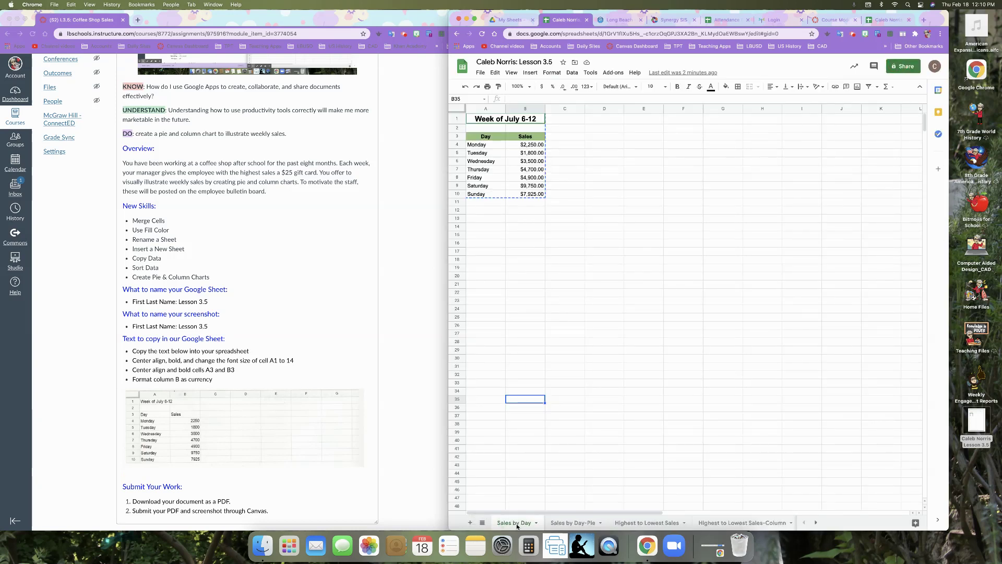
Check each of the four sheet tabs and return to Sales by Day
{"action": "left_click", "coordinate": [562, 525]}
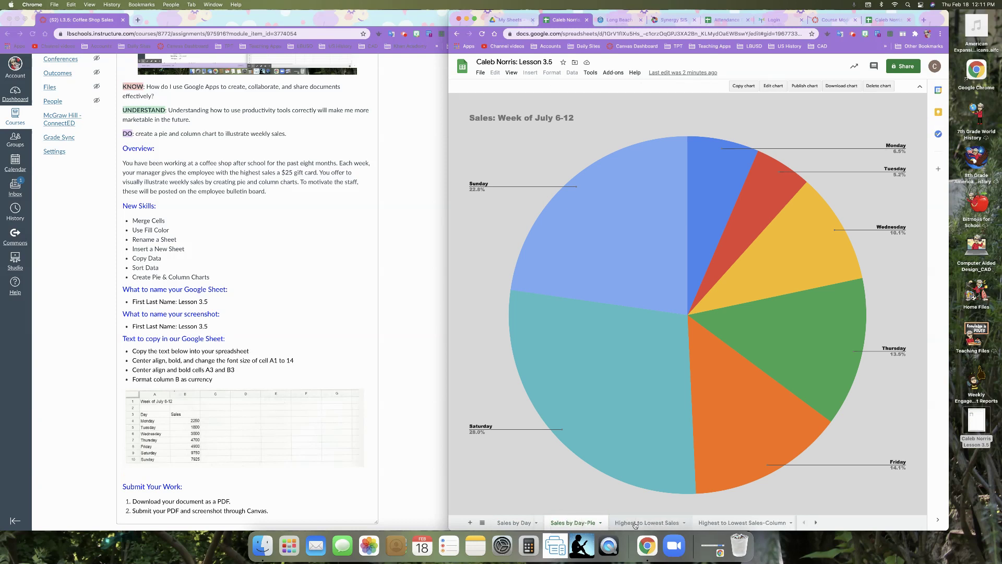
{"action": "left_click", "coordinate": [641, 524]}
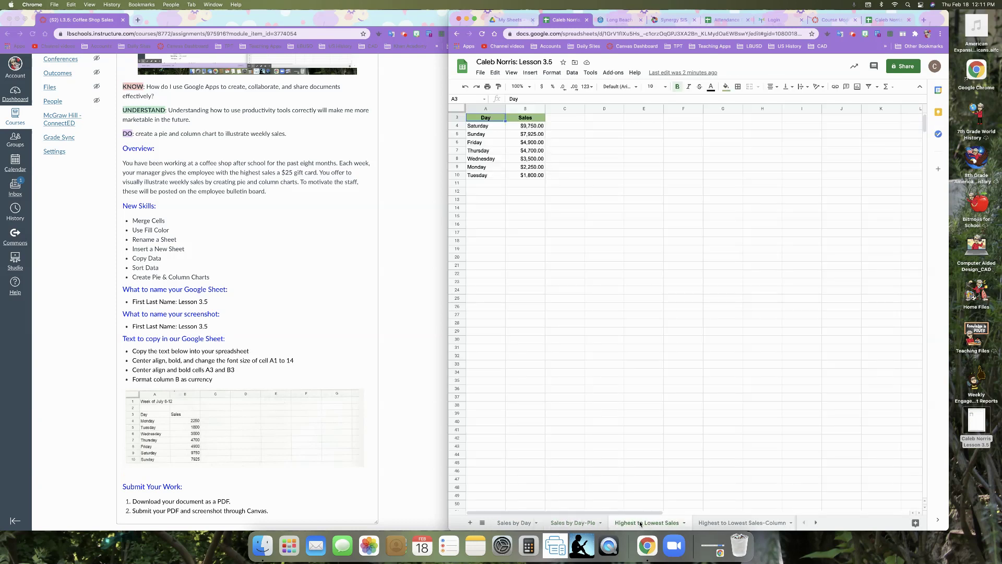
{"action": "left_click", "coordinate": [729, 524]}
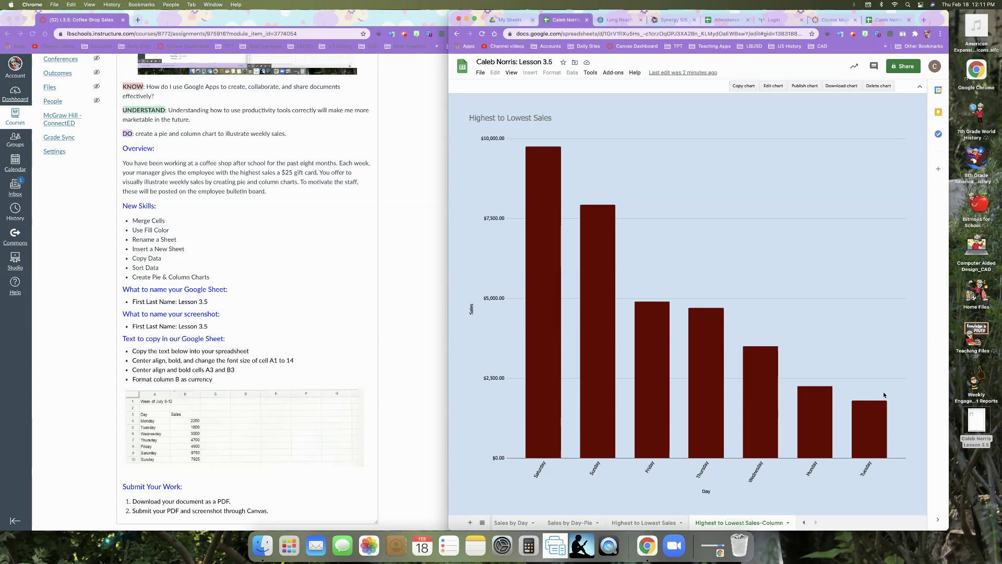
{"action": "left_click", "coordinate": [511, 523]}
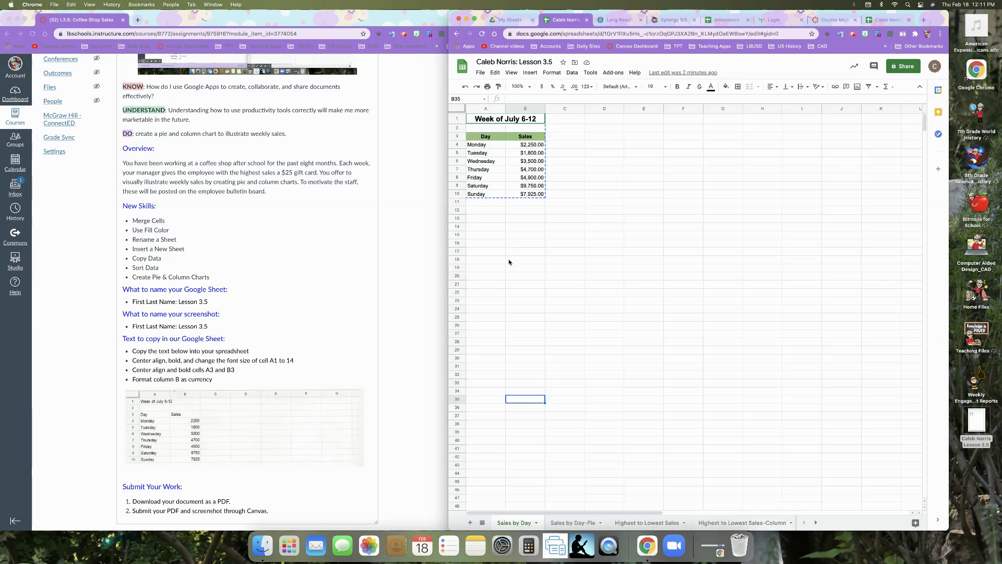
Download the whole workbook as a PDF document with Export set to Workbook
{"action": "left_click", "coordinate": [480, 73]}
{"action": "mouse_move", "coordinate": [522, 175]}
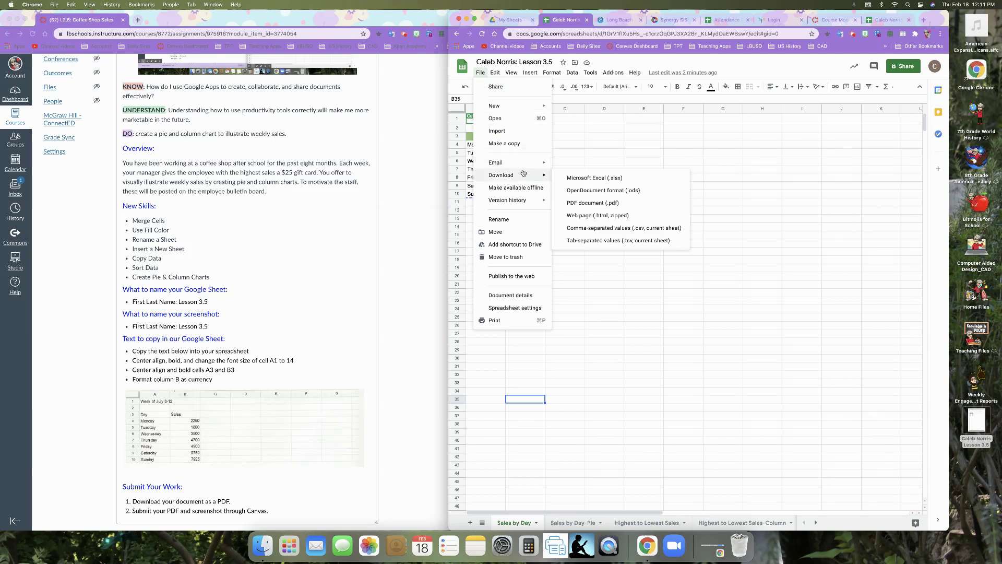
{"action": "left_click", "coordinate": [585, 208]}
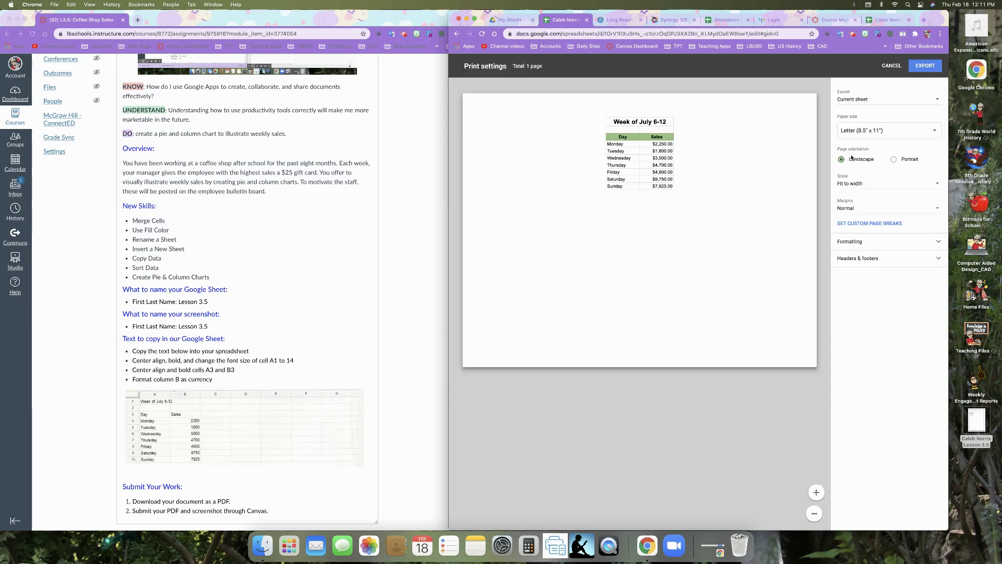
{"action": "left_click", "coordinate": [868, 100]}
{"action": "left_click", "coordinate": [867, 115]}
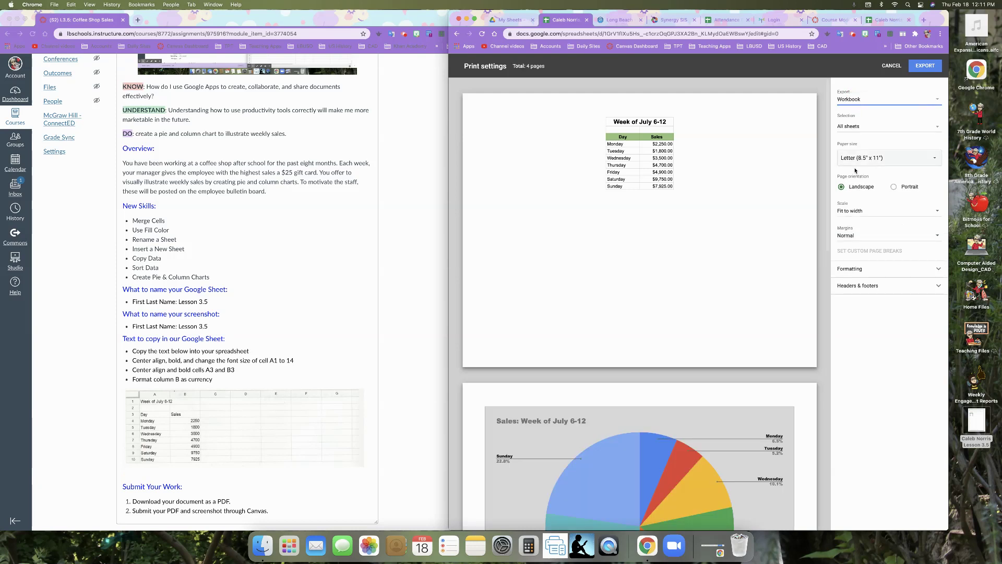
{"action": "scroll", "coordinate": [777, 259], "scroll_direction": "down", "scroll_amount": 1}
{"action": "scroll", "coordinate": [777, 259], "scroll_direction": "down", "scroll_amount": 15}
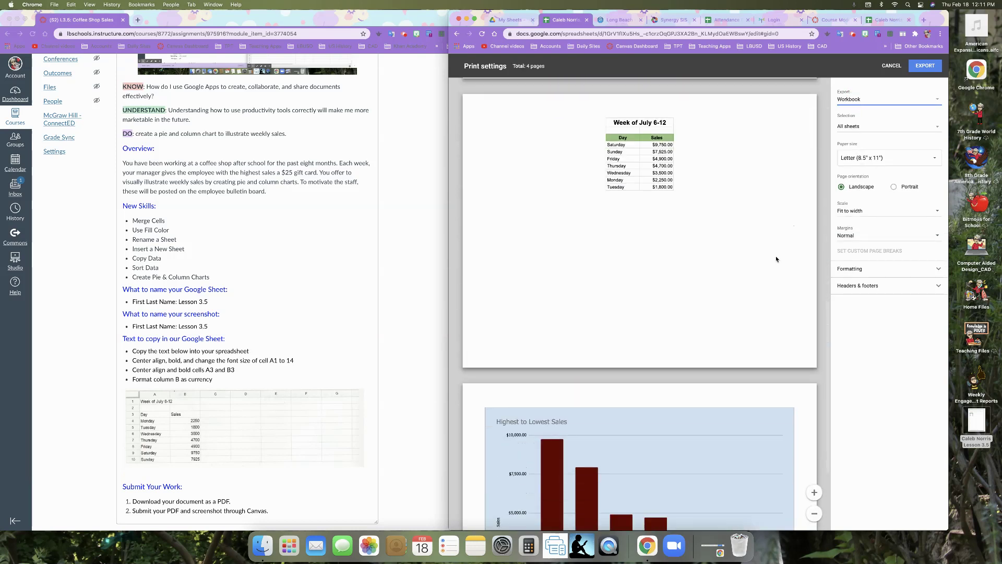
{"action": "scroll", "coordinate": [776, 259], "scroll_direction": "up", "scroll_amount": 10}
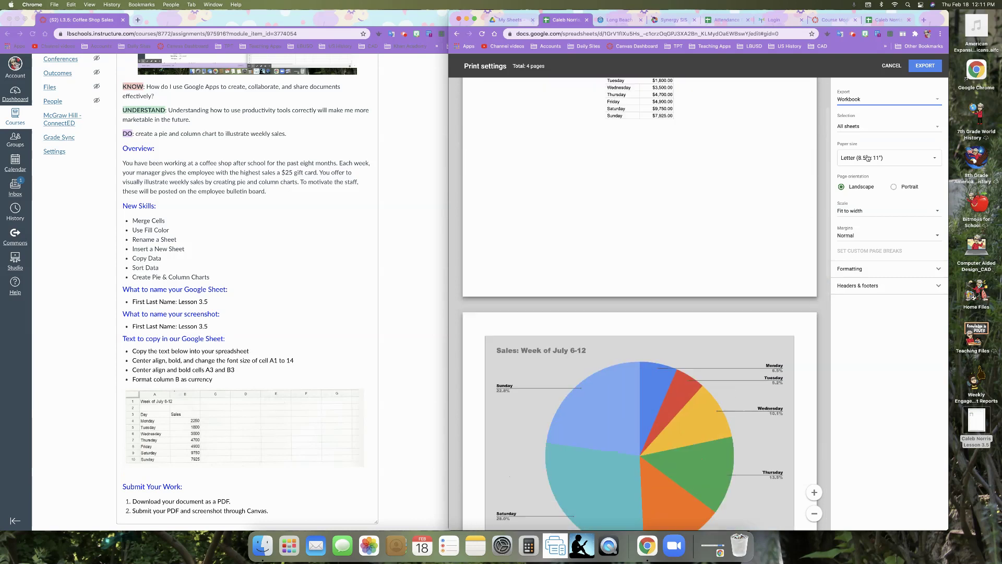
{"action": "left_click", "coordinate": [925, 66]}
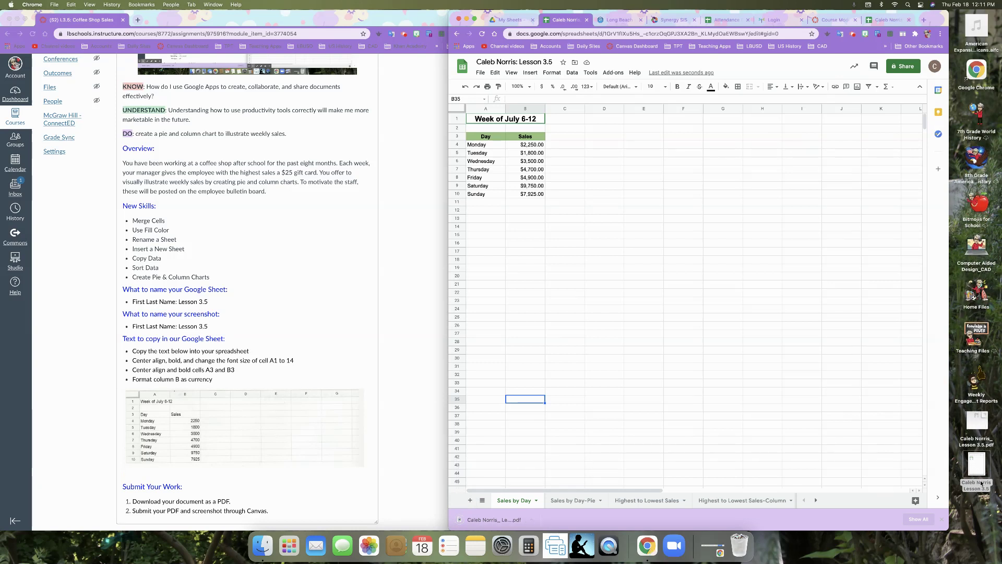
{"action": "scroll", "coordinate": [384, 319], "scroll_direction": "down", "scroll_amount": 5}
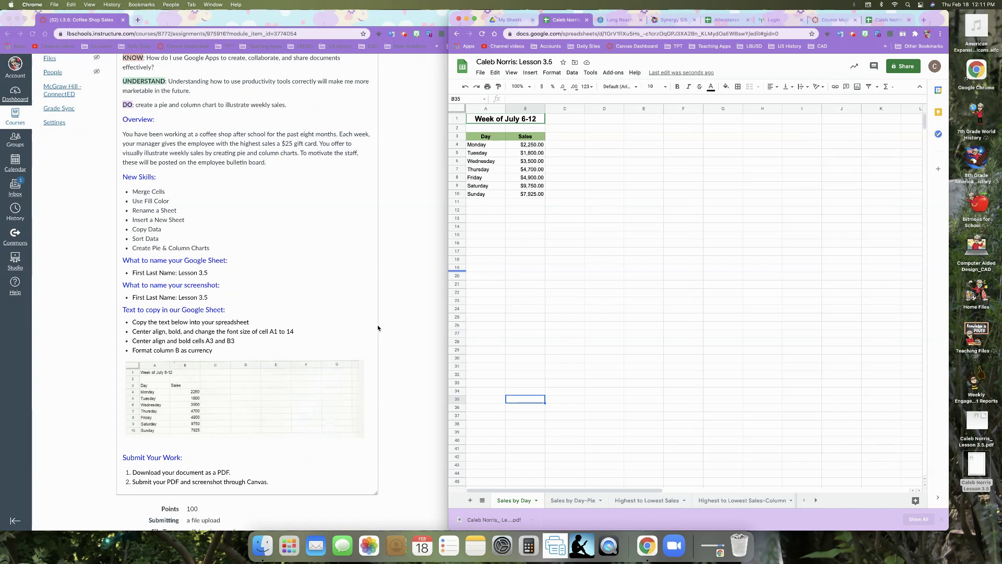